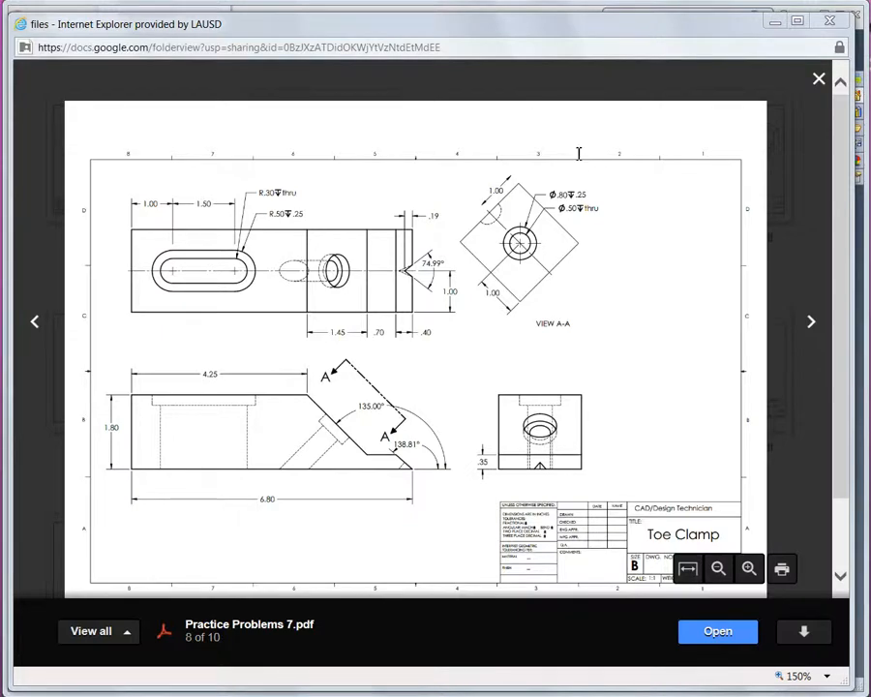
# Step: Switch from the reference drawing to SolidWorks and create a new part with units set to IPS (inch, pound, second)
pyautogui.moveTo(492, 29); pyautogui.dragTo(500, 695)
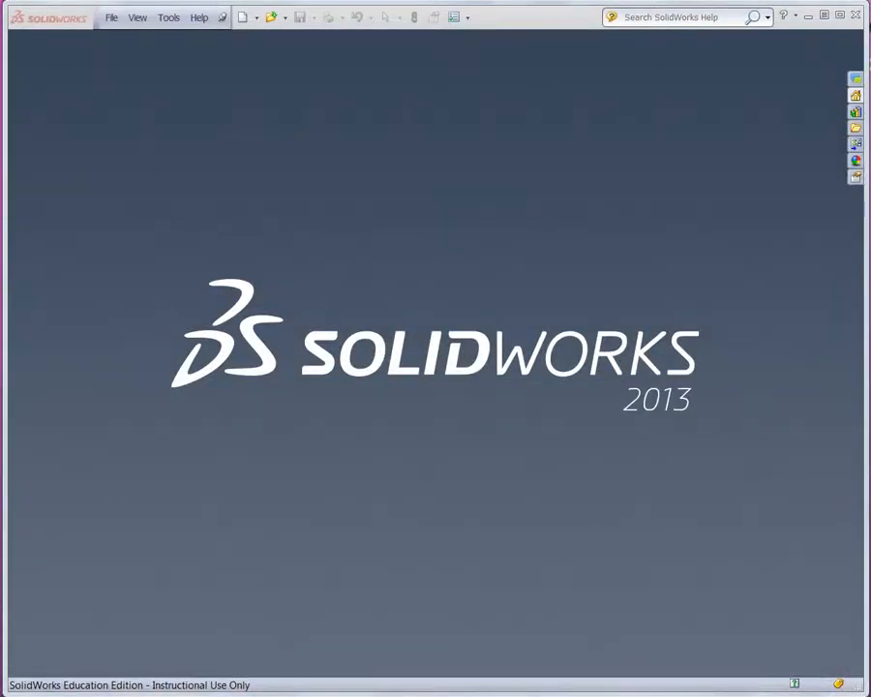
pyautogui.click(242, 16)
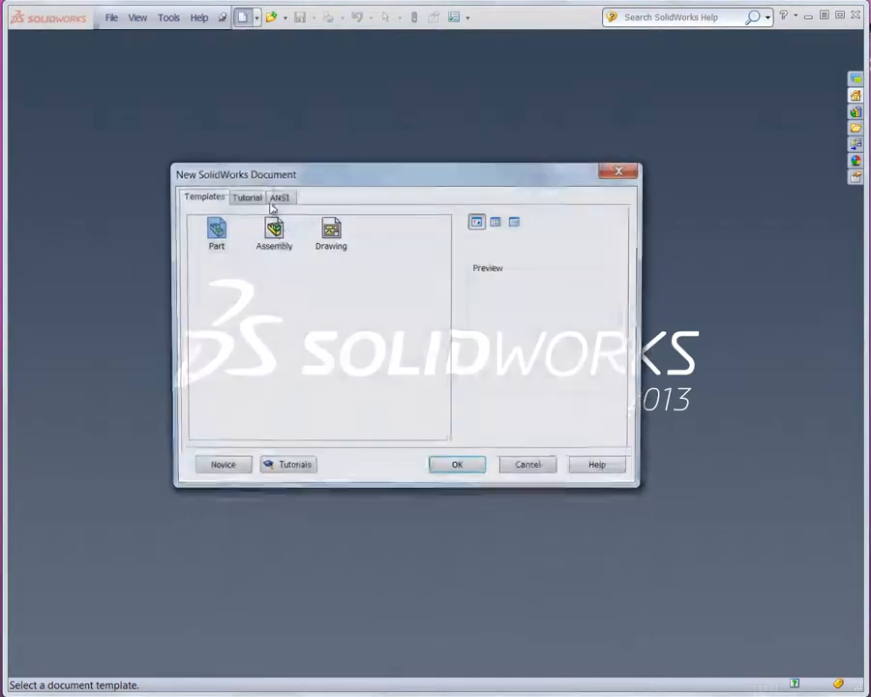
pyautogui.click(228, 234)
pyautogui.click(452, 473)
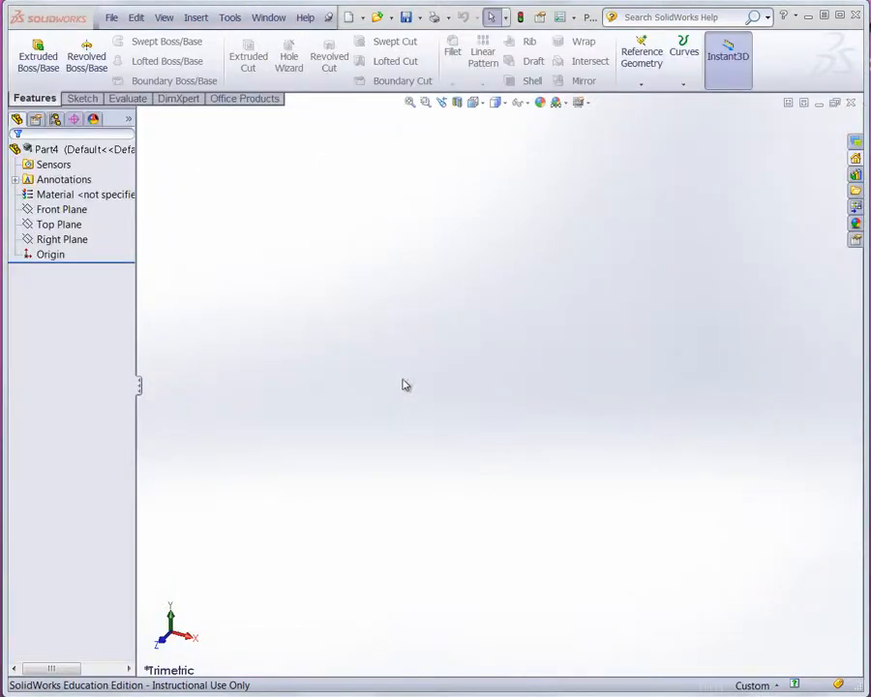
pyautogui.click(754, 685)
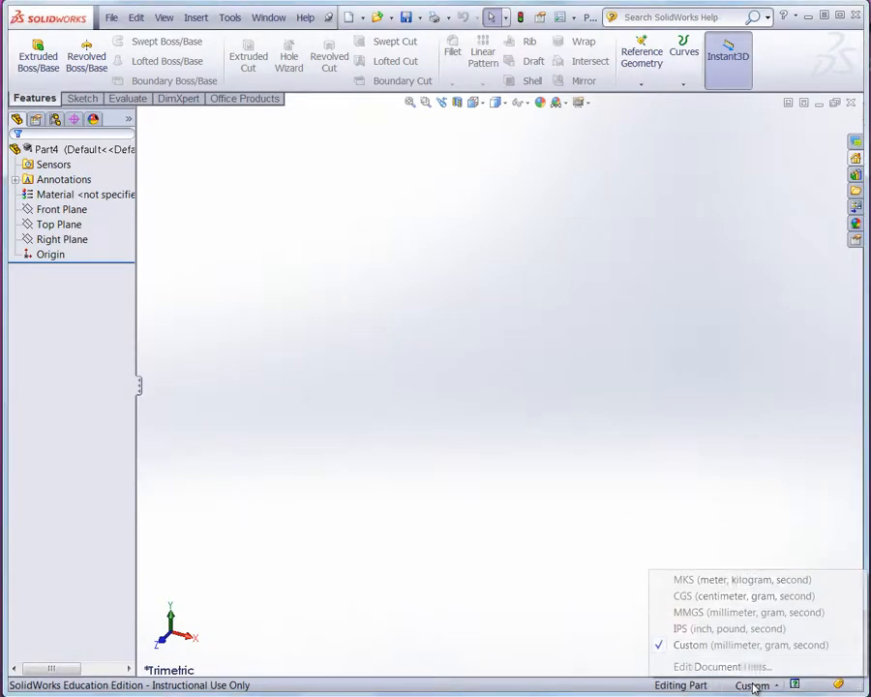
pyautogui.click(733, 629)
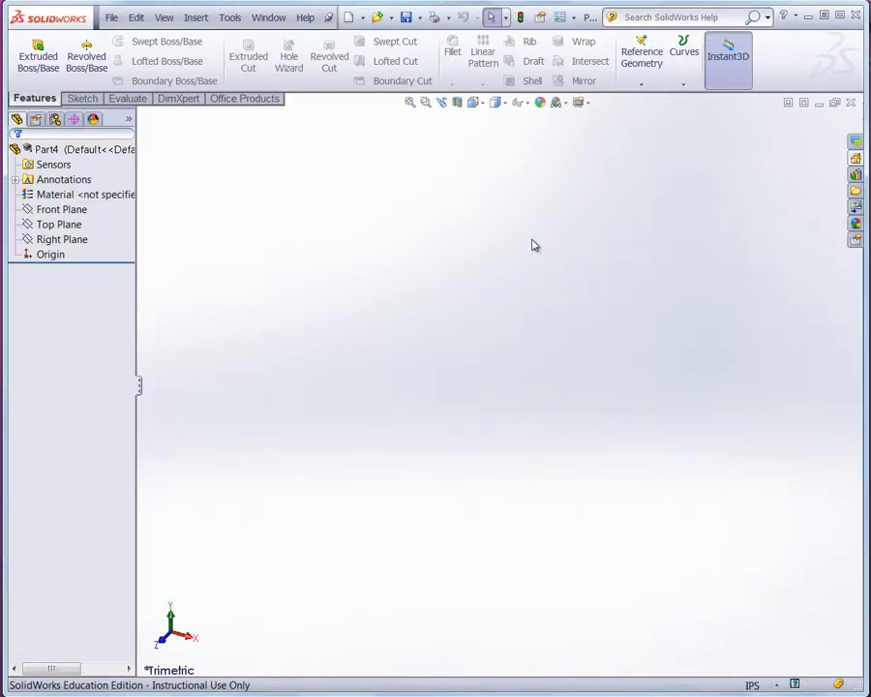
# Step: Turn on the display of origins and orient the view normal to the Front Plane
pyautogui.click(56, 211)
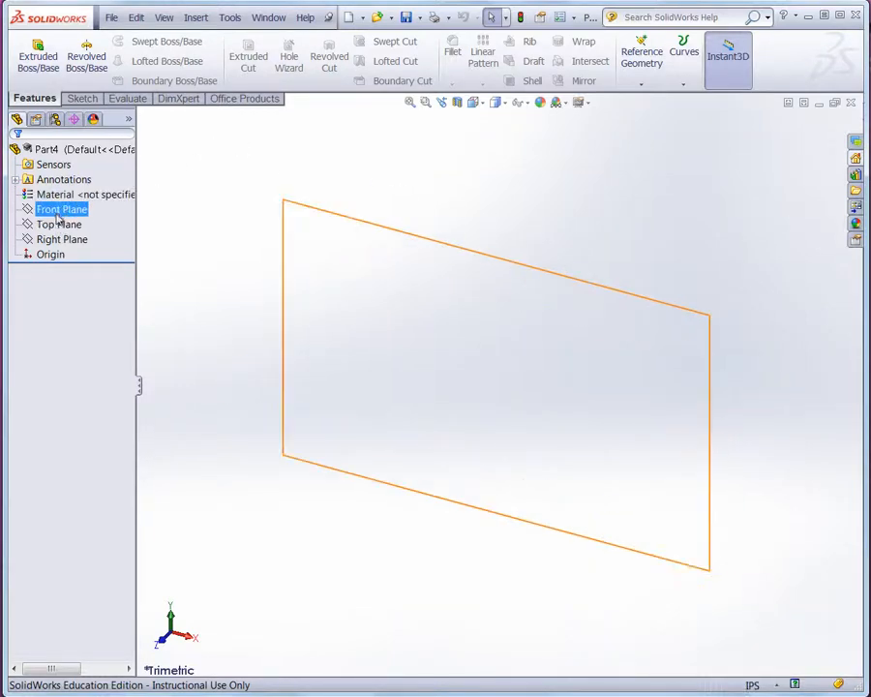
pyautogui.click(163, 16)
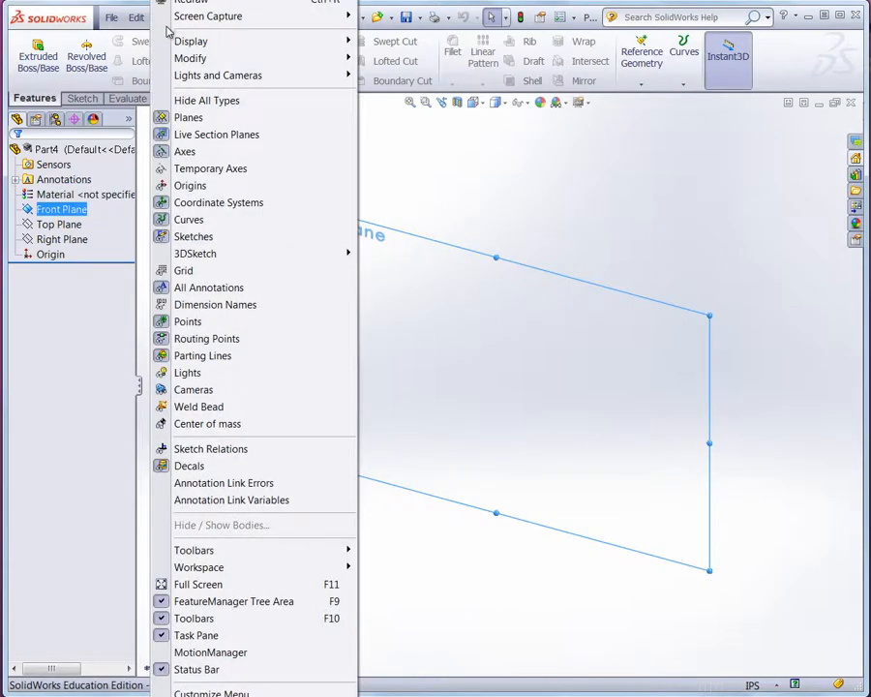
pyautogui.click(188, 185)
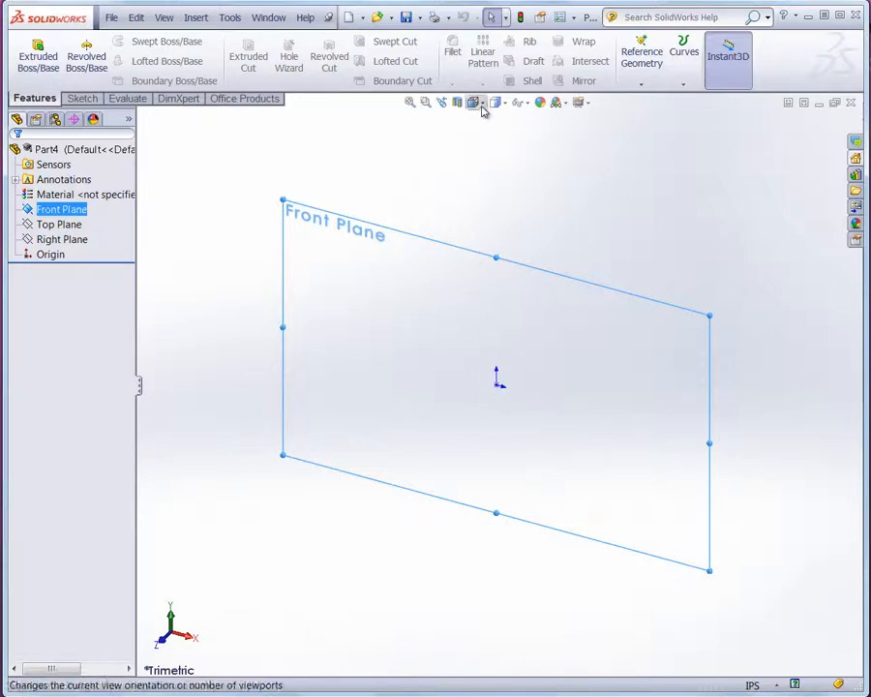
pyautogui.moveTo(486, 112)
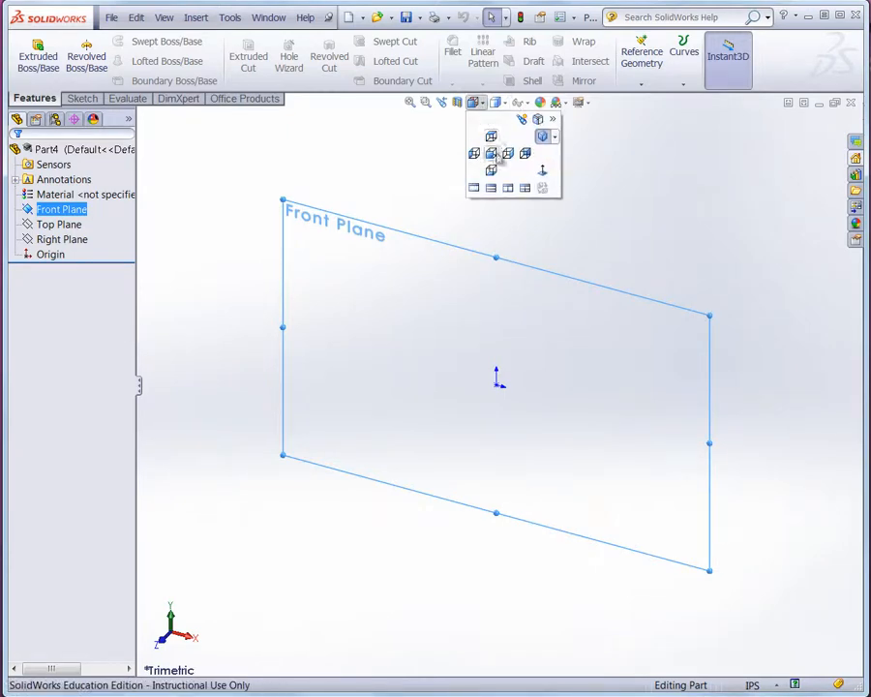
pyautogui.click(540, 171)
# Step: Sketch a closed six-line clamp profile on the Front Plane from the origin, about 4.79 in long and 1.72 in high, with a stepped, sloping toe end
pyautogui.scroll(2, 763, 331)
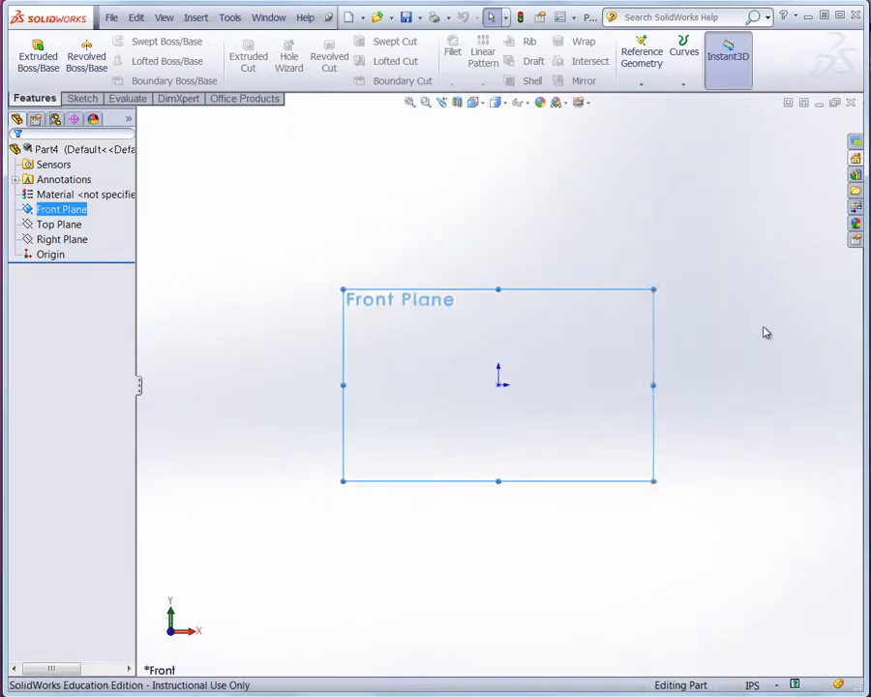
pyautogui.scroll(-3, 762, 333)
pyautogui.scroll(1, 761, 334)
pyautogui.scroll(-2, 344, 424)
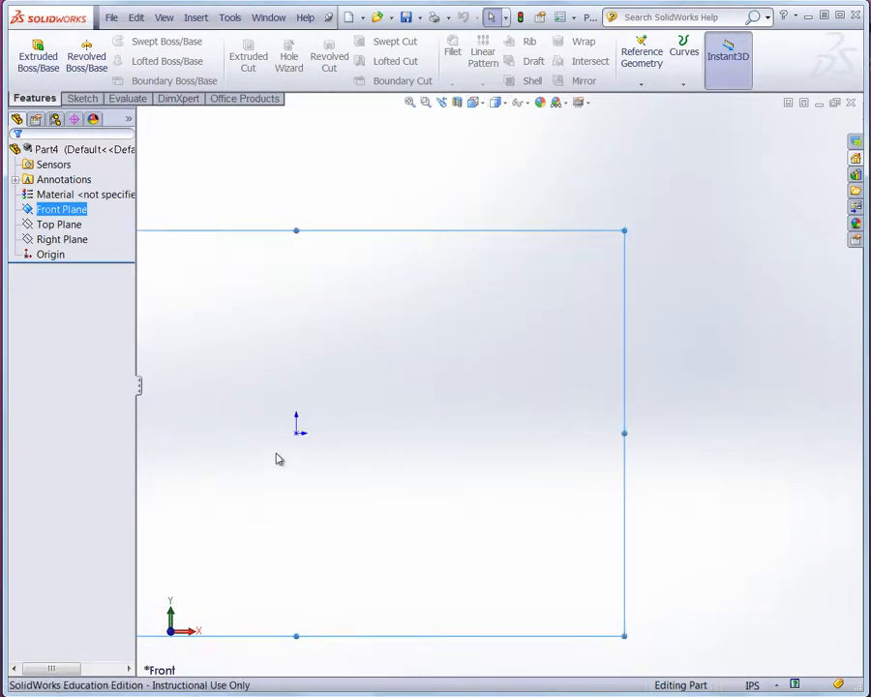
pyautogui.click(83, 100)
pyautogui.click(113, 44)
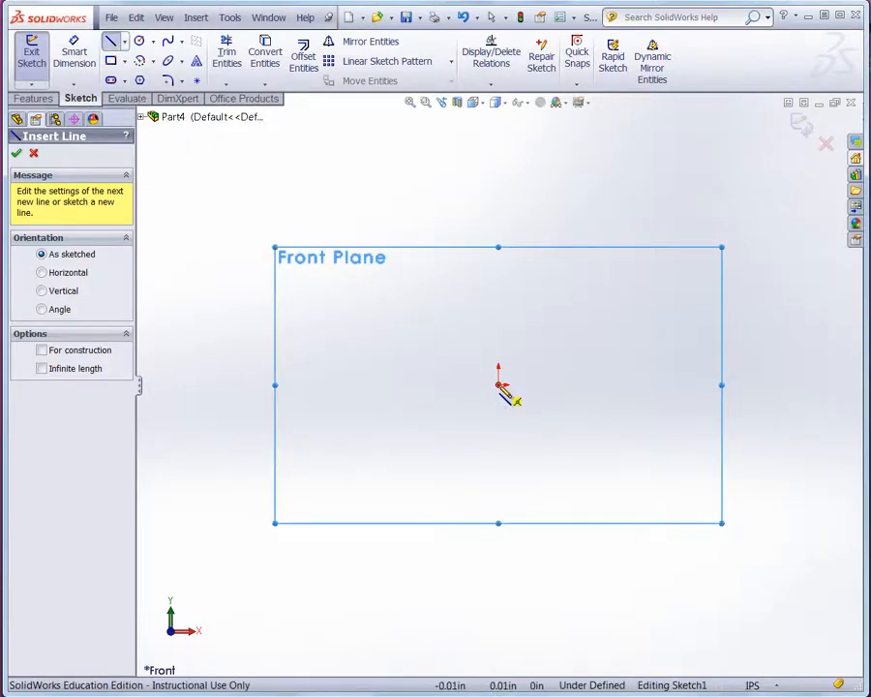
pyautogui.click(499, 386)
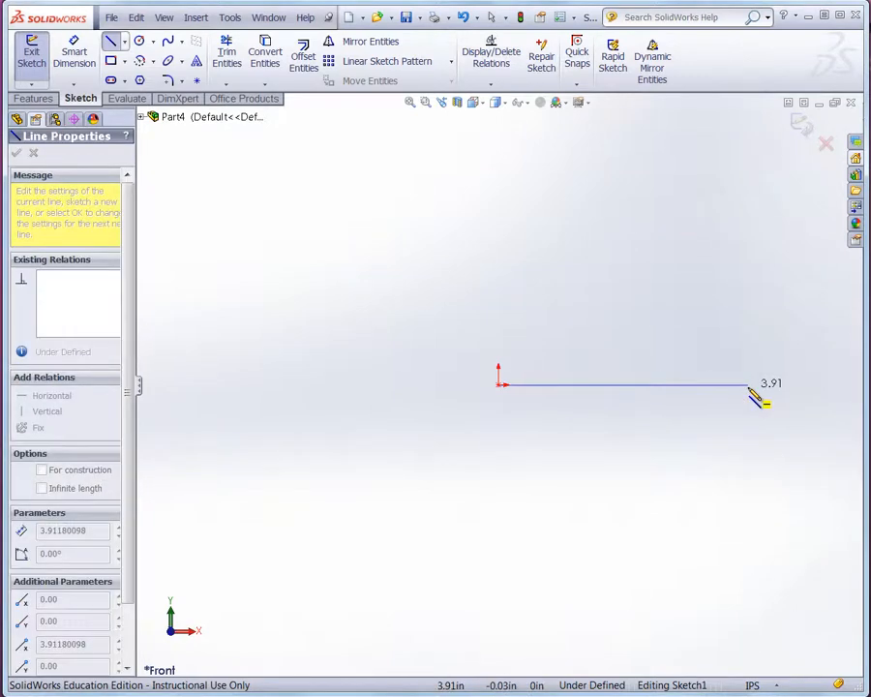
pyautogui.click(803, 385)
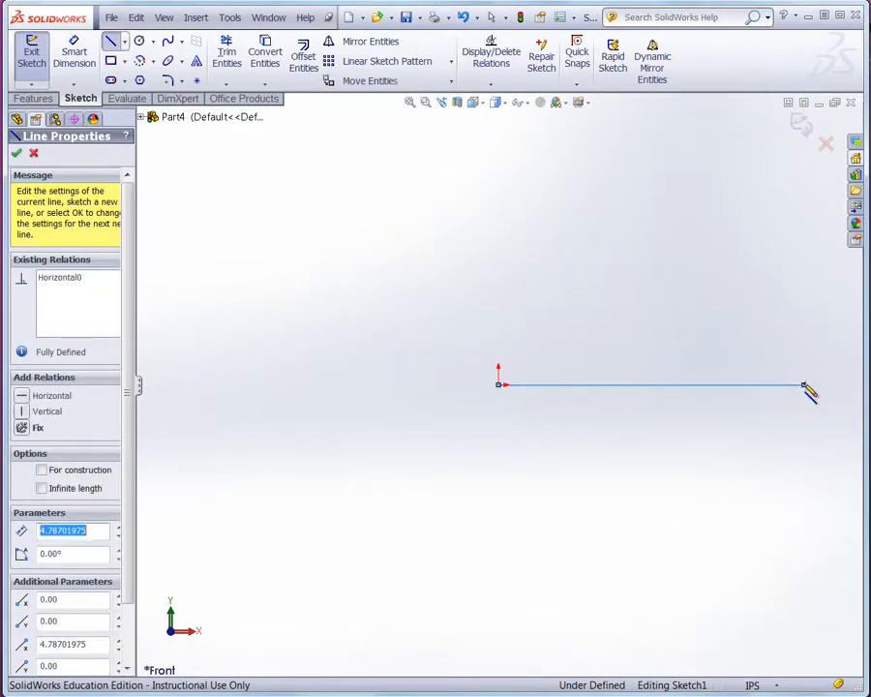
pyautogui.click(766, 358)
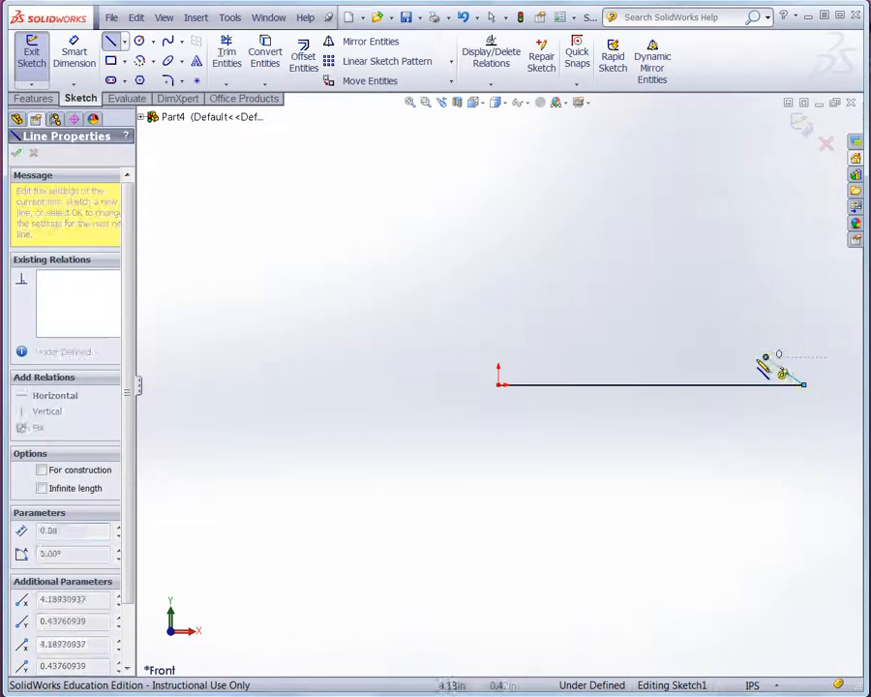
pyautogui.click(735, 358)
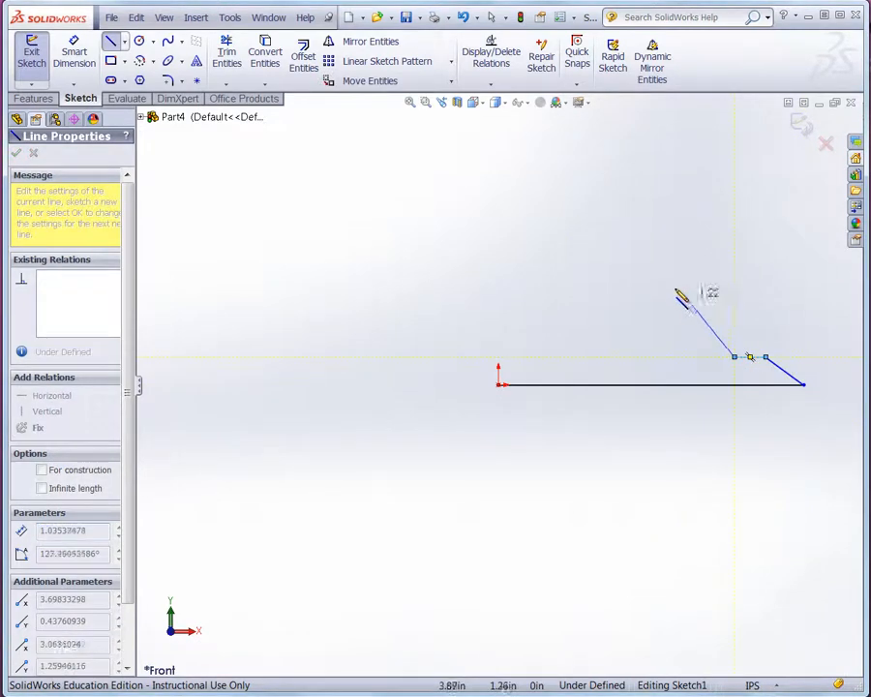
pyautogui.click(650, 276)
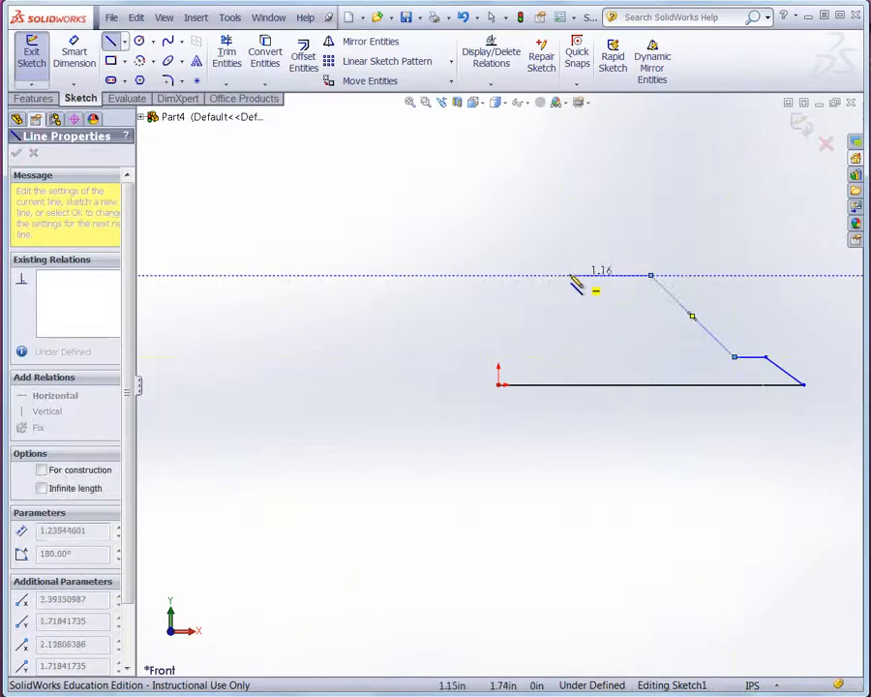
pyautogui.click(499, 276)
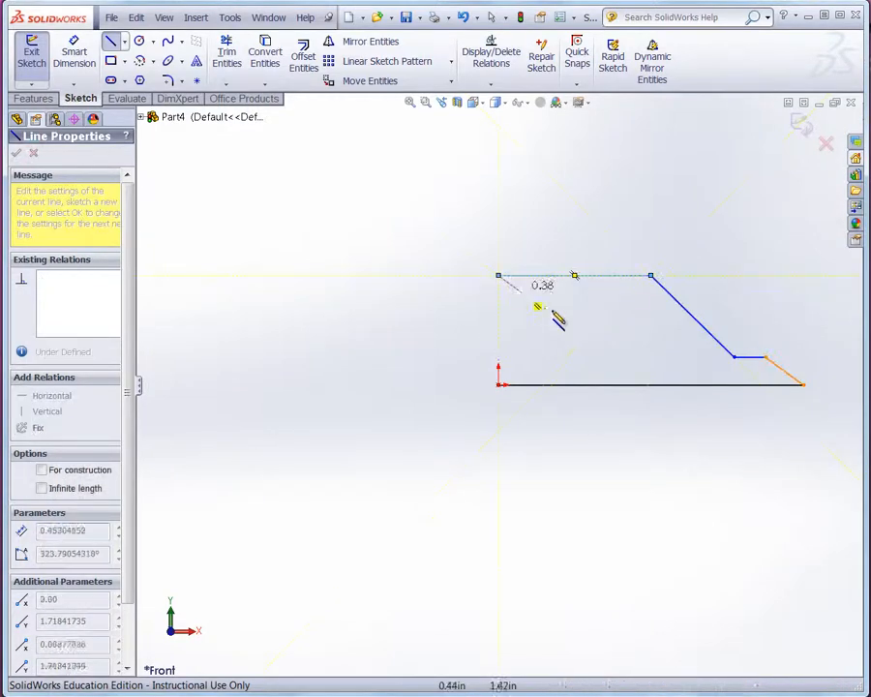
pyautogui.click(498, 384)
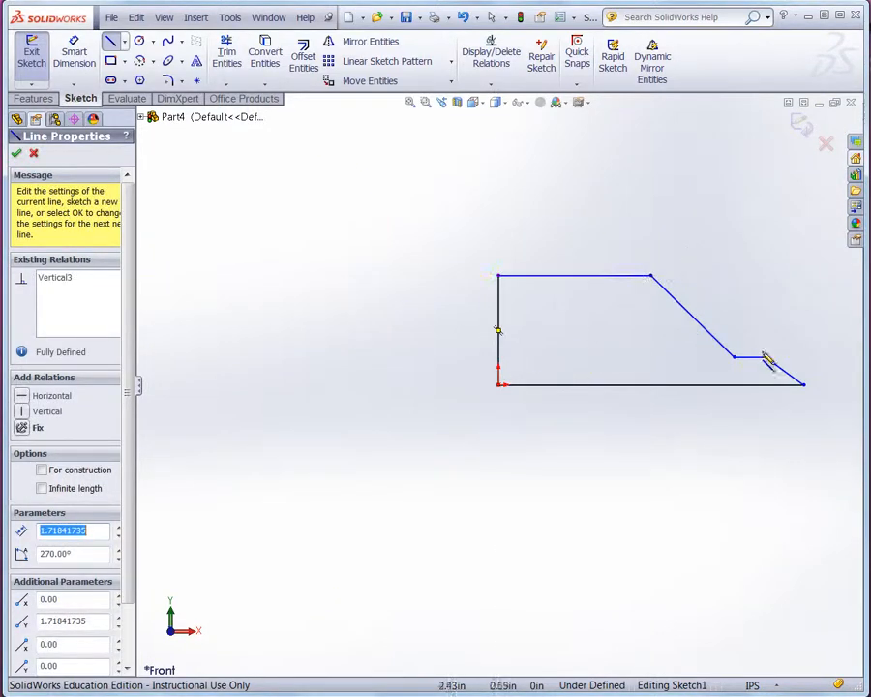
# Step: Dimension the profile's horizontal base line to a length of 6.80 in
pyautogui.scroll(-3, 800, 337)
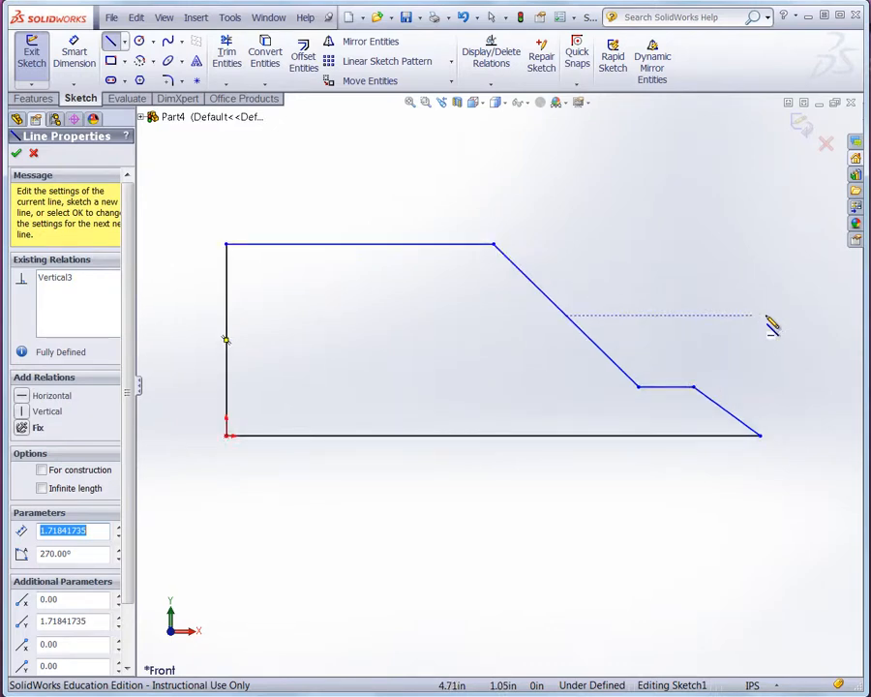
pyautogui.click(74, 53)
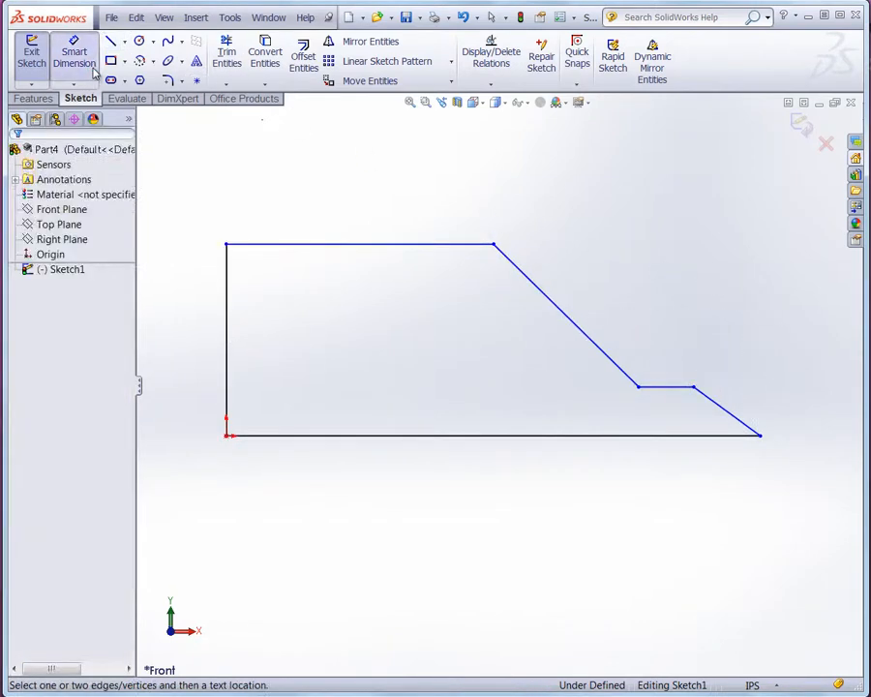
pyautogui.press('Escape')
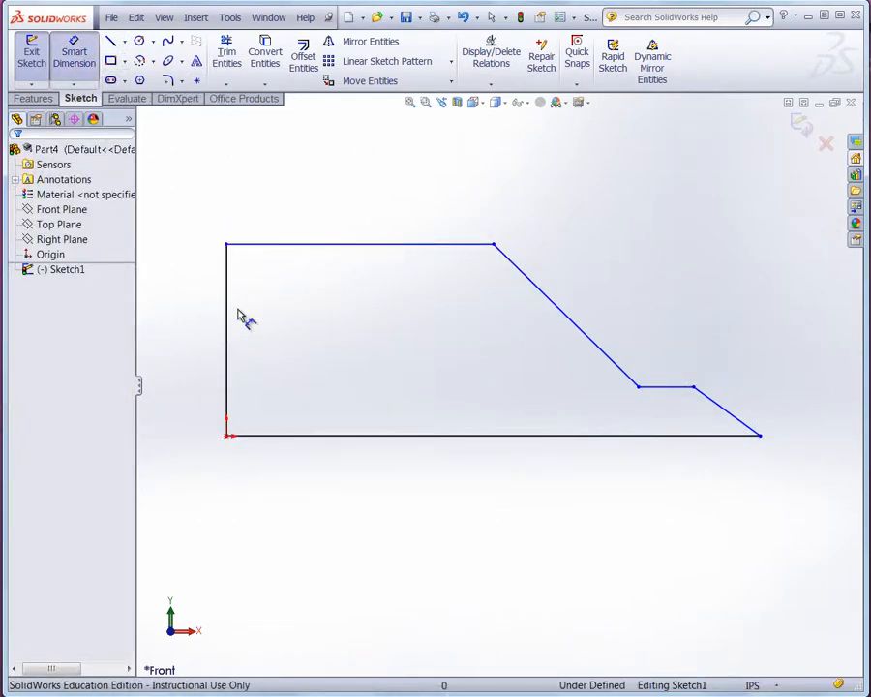
pyautogui.click(483, 437)
pyautogui.click(473, 517)
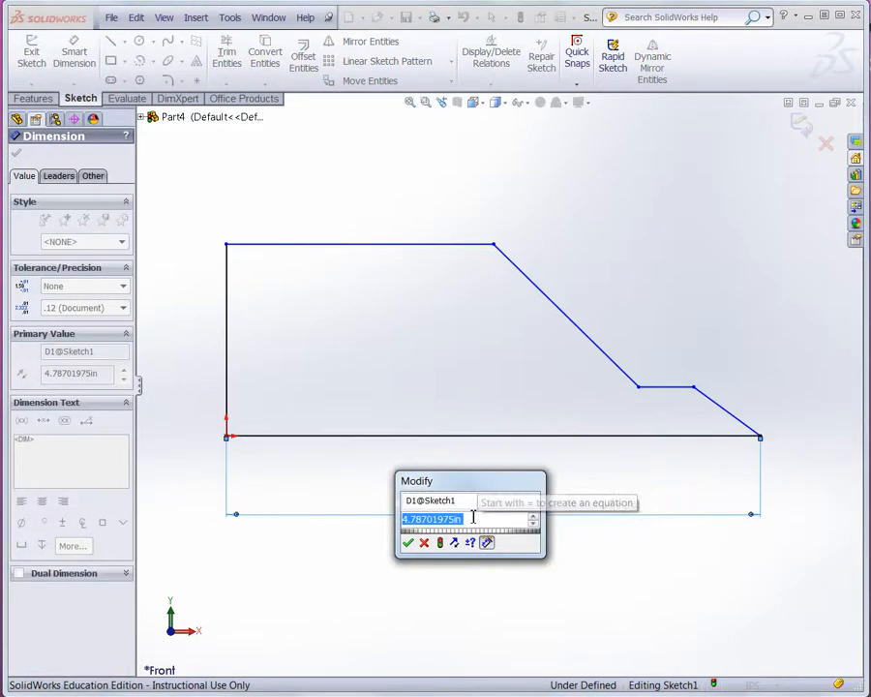
pyautogui.write('6.80')
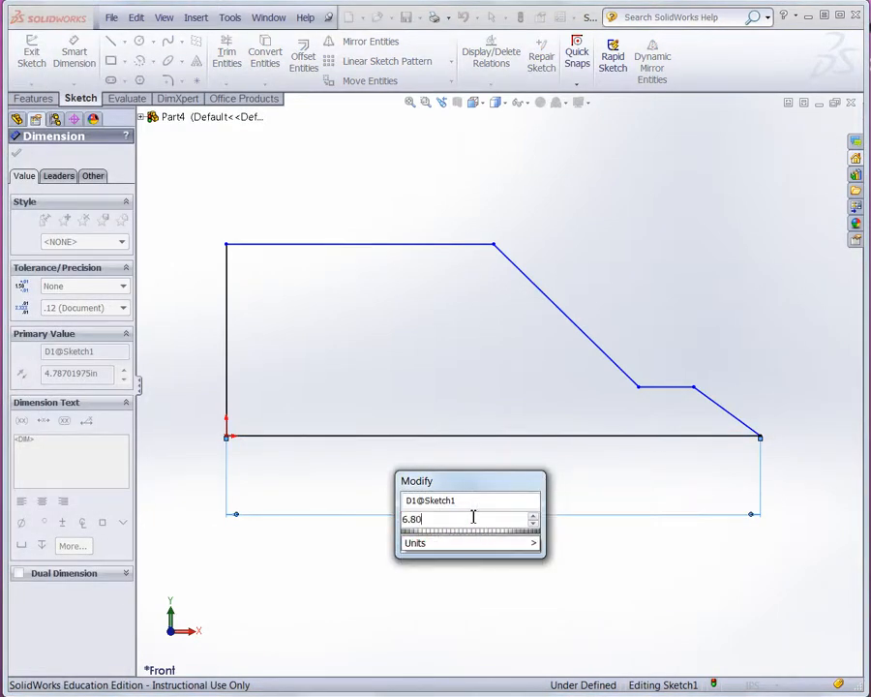
pyautogui.press('Return')
pyautogui.press('z')
pyautogui.press('z')
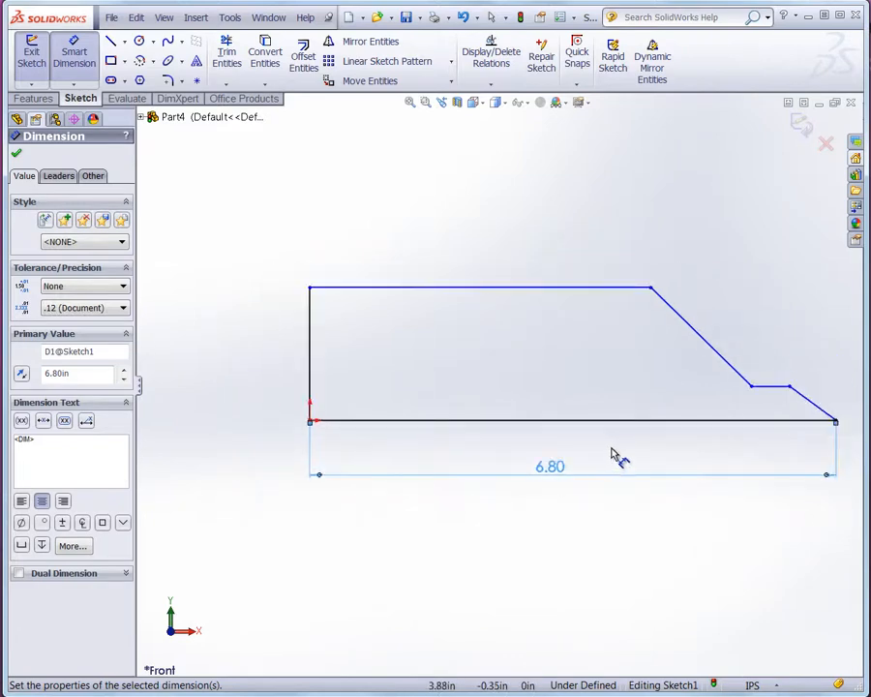
# Step: Dimension the vertical line at the origin to set the profile height to 1.80 in
pyautogui.scroll(-3, 728, 411)
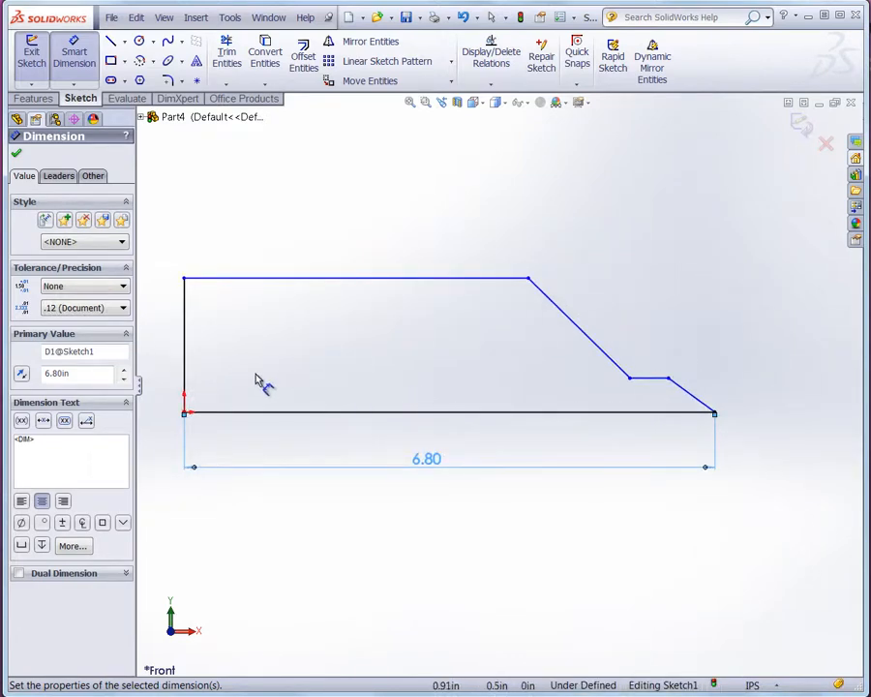
pyautogui.click(185, 343)
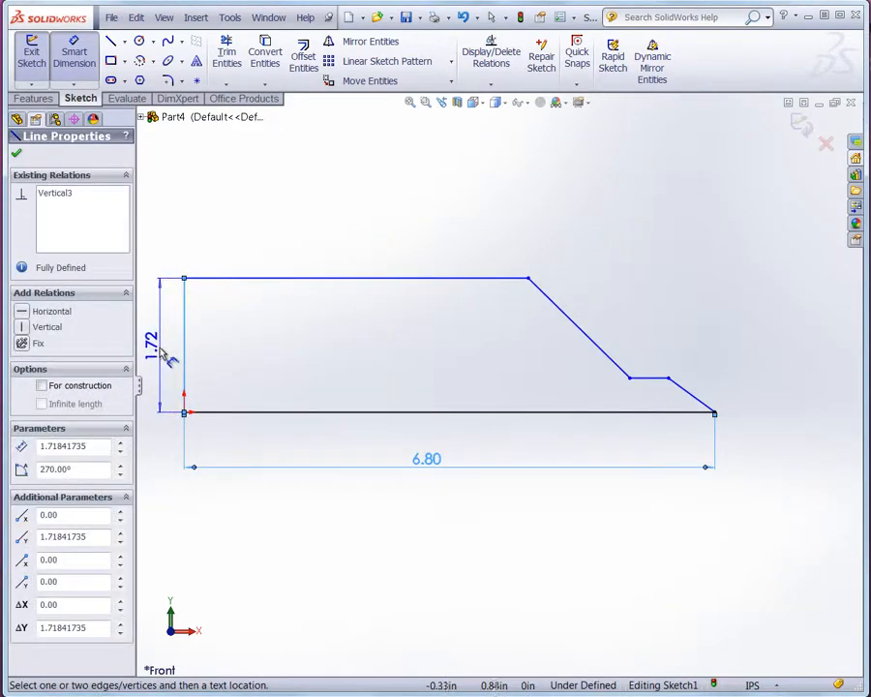
pyautogui.click(161, 349)
pyautogui.write('1.80')
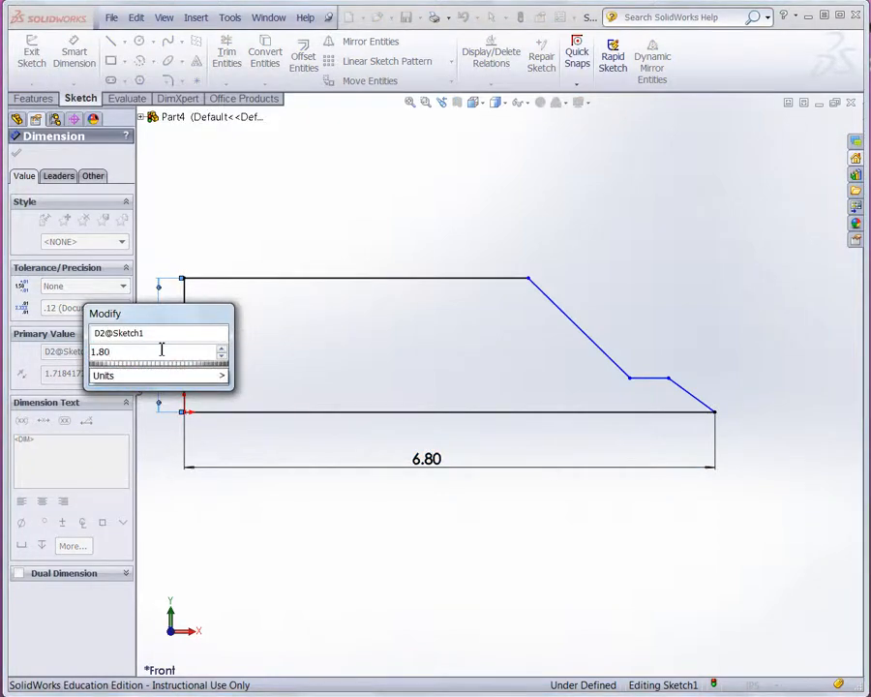
pyautogui.press('Return')
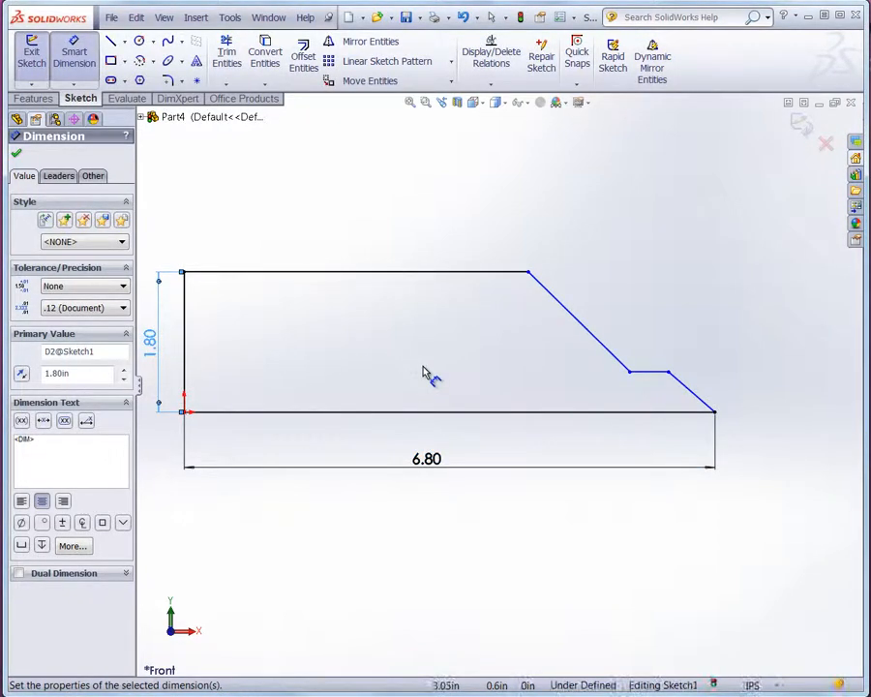
# Step: Dimension the vertical distance between the short horizontal step line and the base line to 0.35 in
pyautogui.click(657, 381)
pyautogui.click(661, 411)
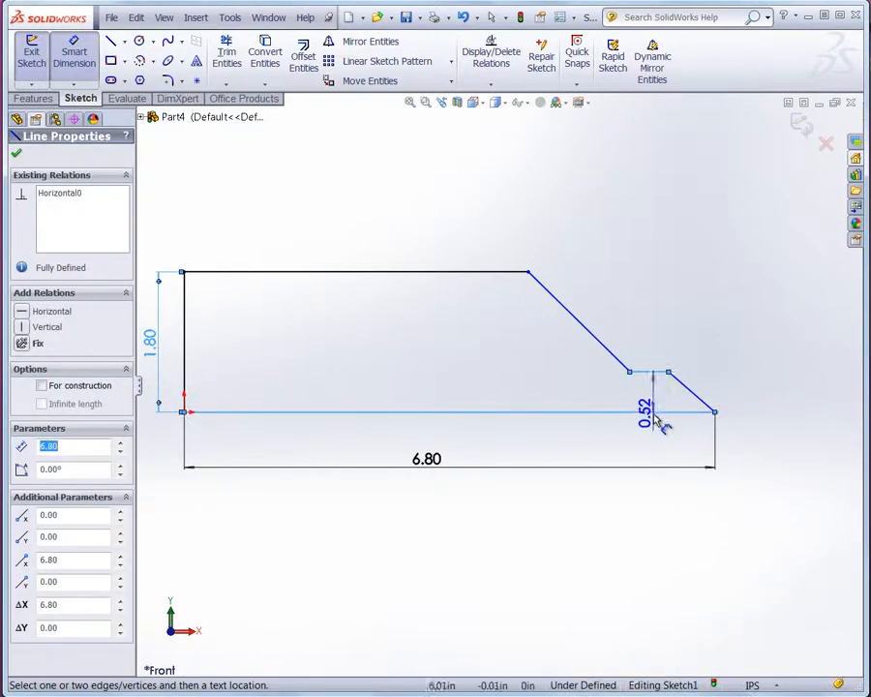
pyautogui.click(786, 402)
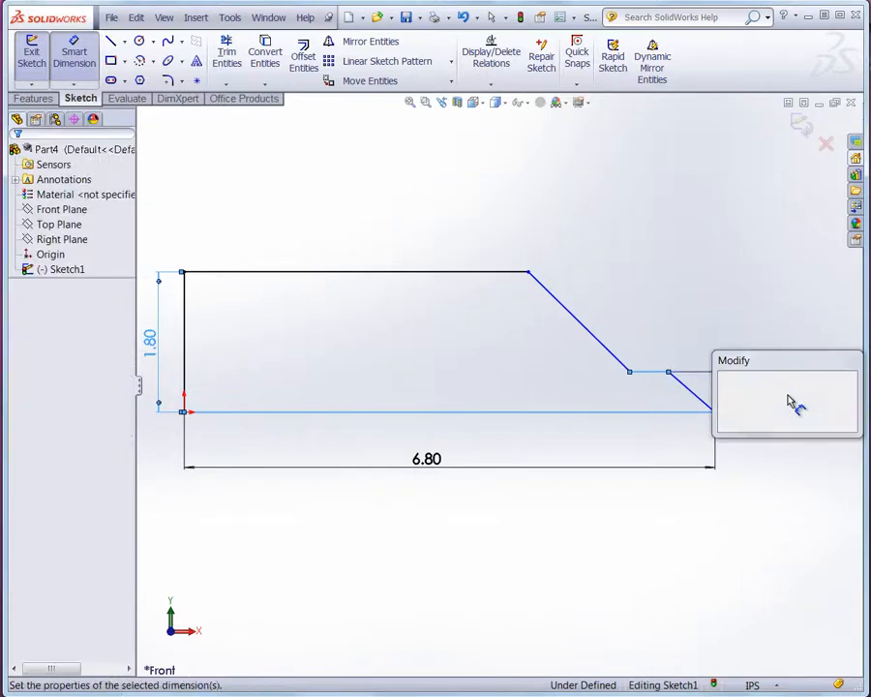
pyautogui.press('BackSpace')
pyautogui.write('.52')
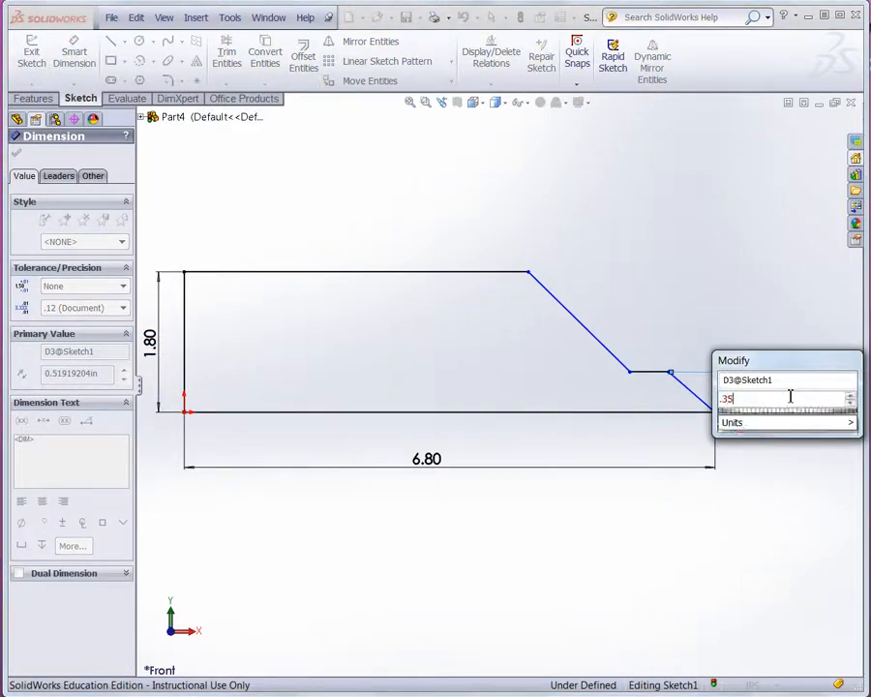
pyautogui.press('Return')
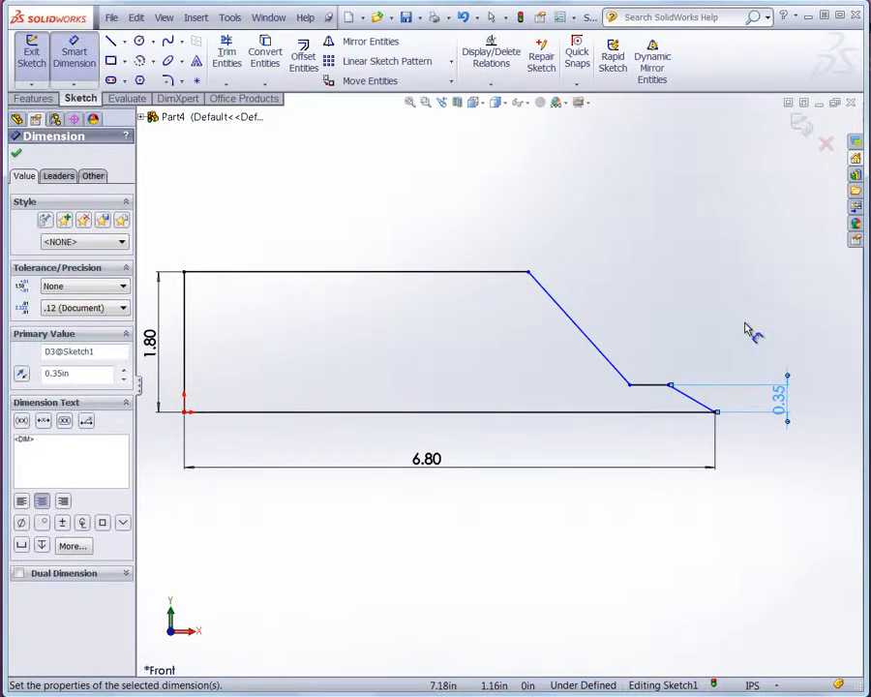
# Step: Dimension the obtuse angle between the short sloping toe line and the base line at 138.81°, placing the dimension close to the toe tip
pyautogui.scroll(-3, 788, 411)
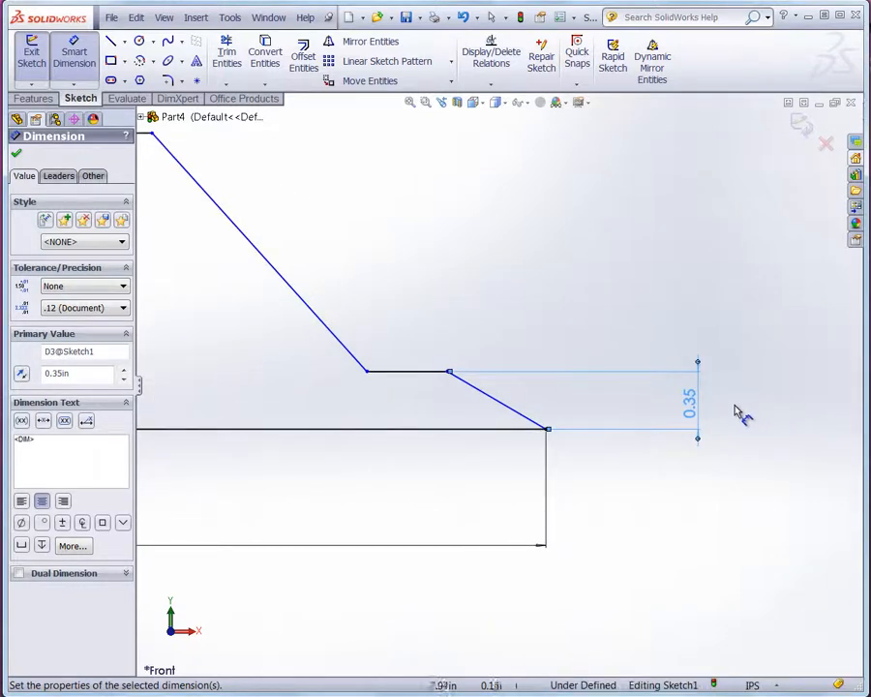
pyautogui.click(513, 414)
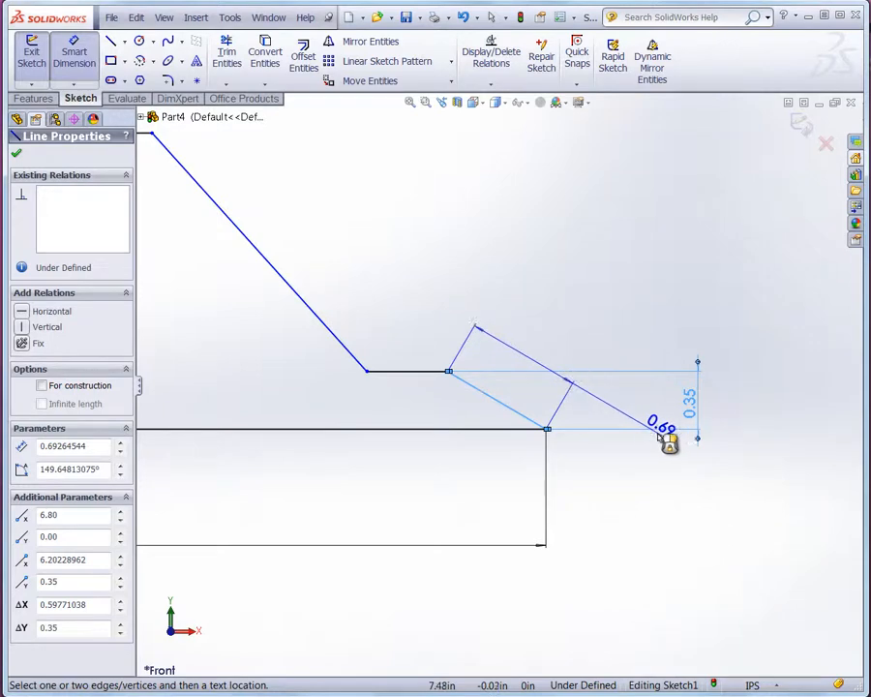
pyautogui.click(500, 436)
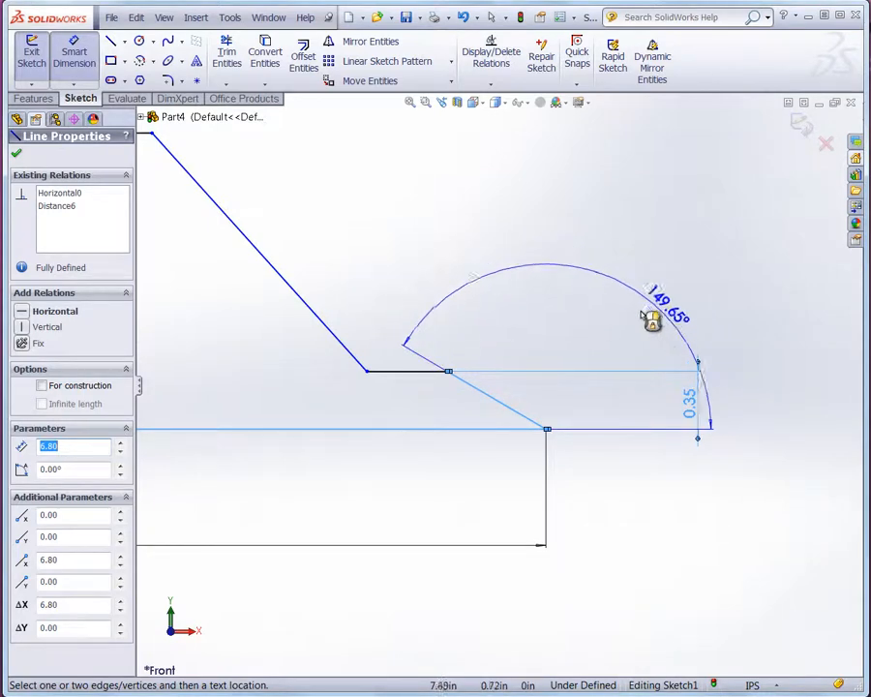
pyautogui.click(674, 319)
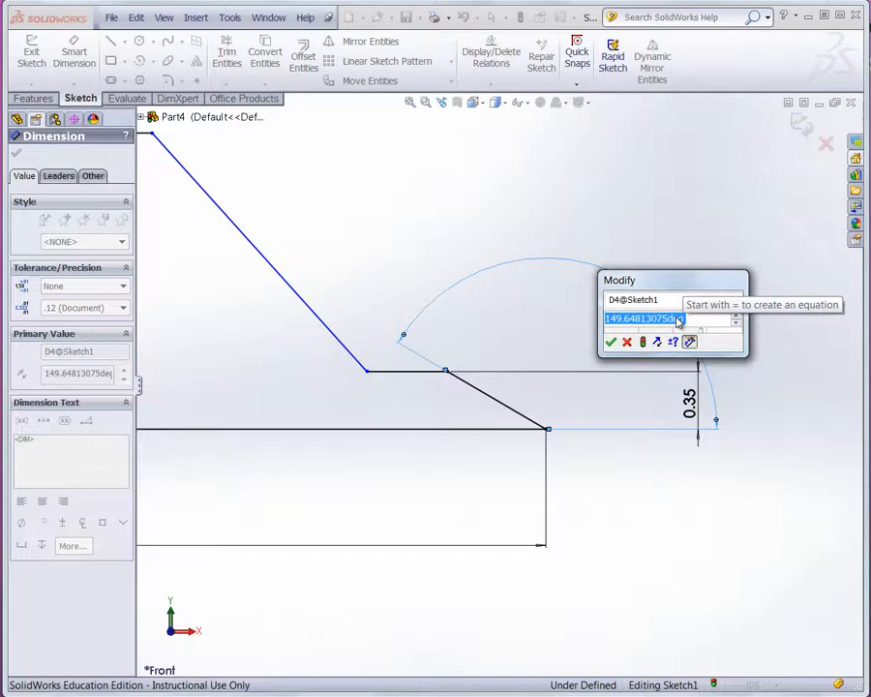
pyautogui.write('1')
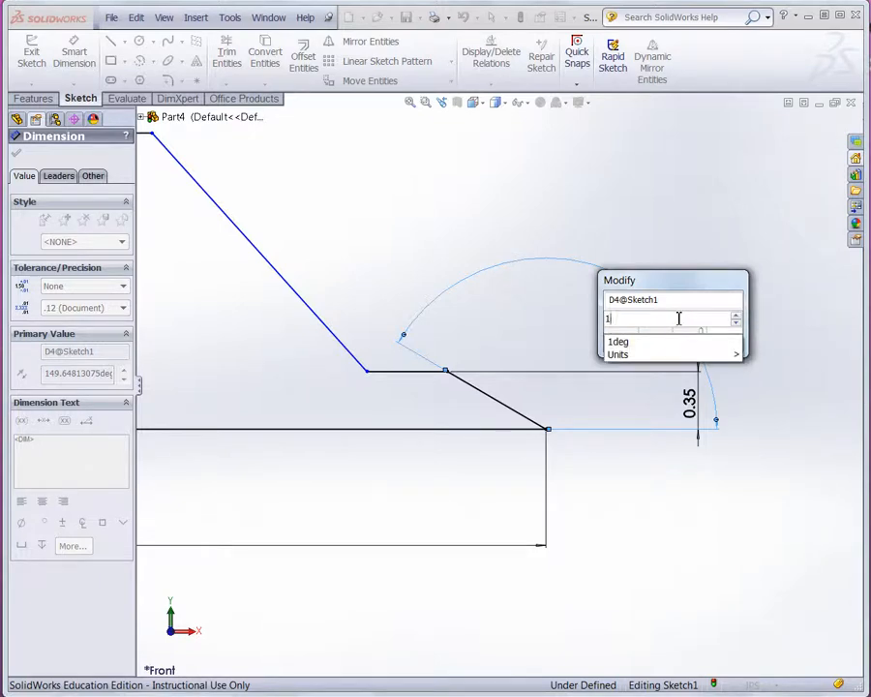
pyautogui.write('38.81')
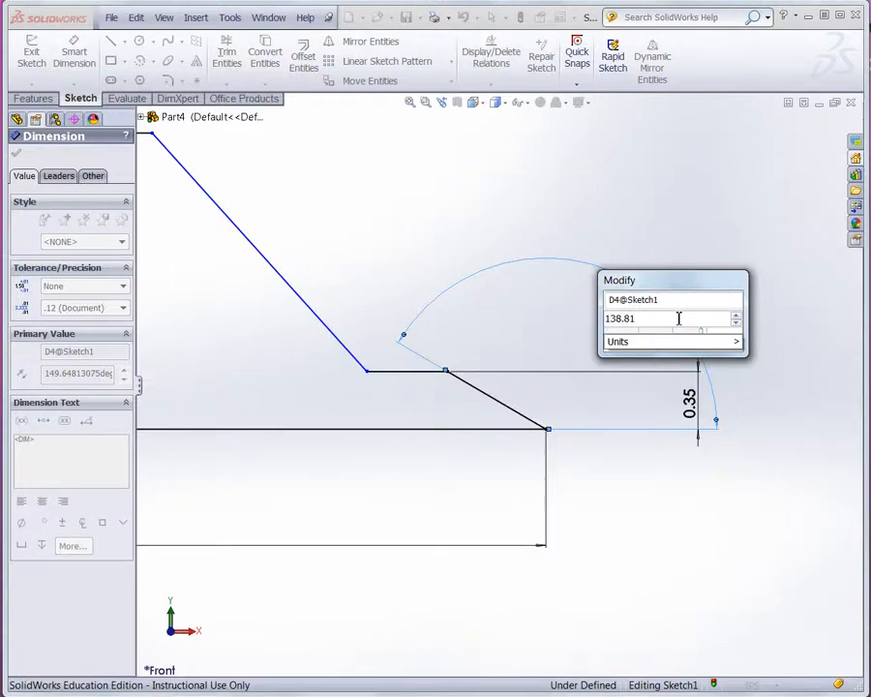
pyautogui.press('Return')
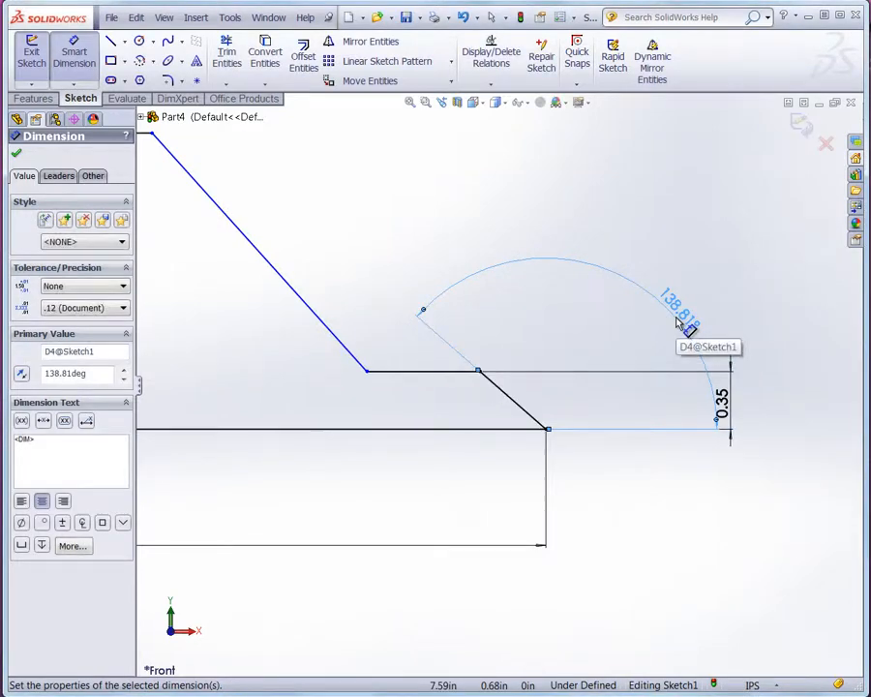
pyautogui.moveTo(716, 304); pyautogui.dragTo(610, 410)
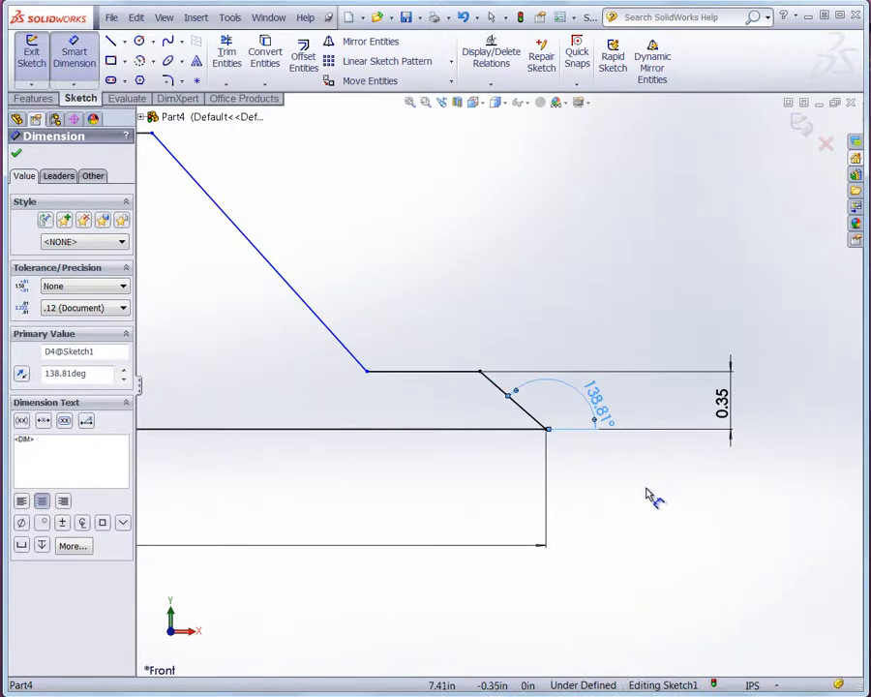
# Step: Dimension the obtuse angle between the long sloping line and the base line at 135°
pyautogui.press('z')
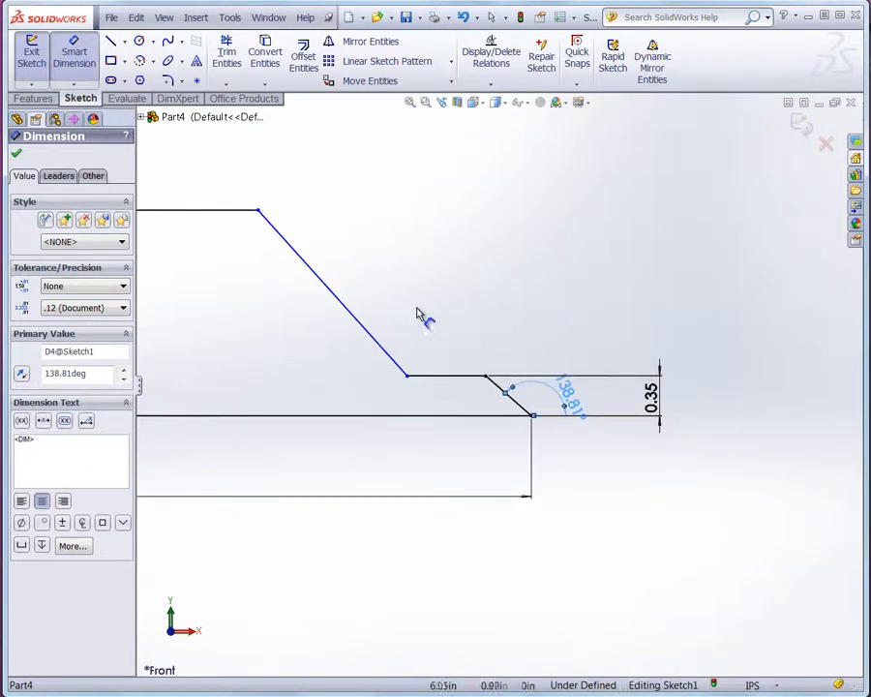
pyautogui.click(354, 313)
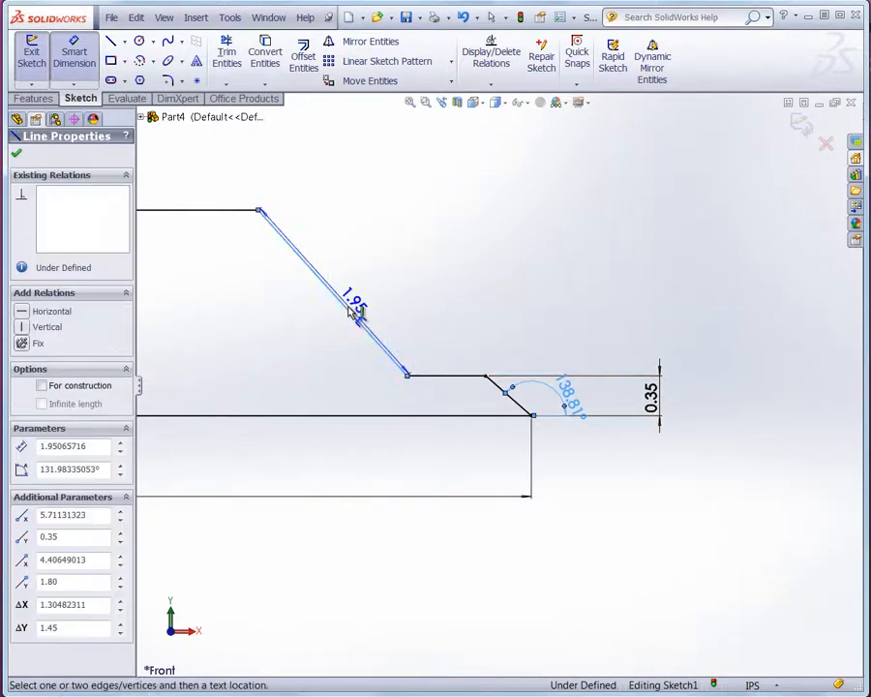
pyautogui.click(465, 422)
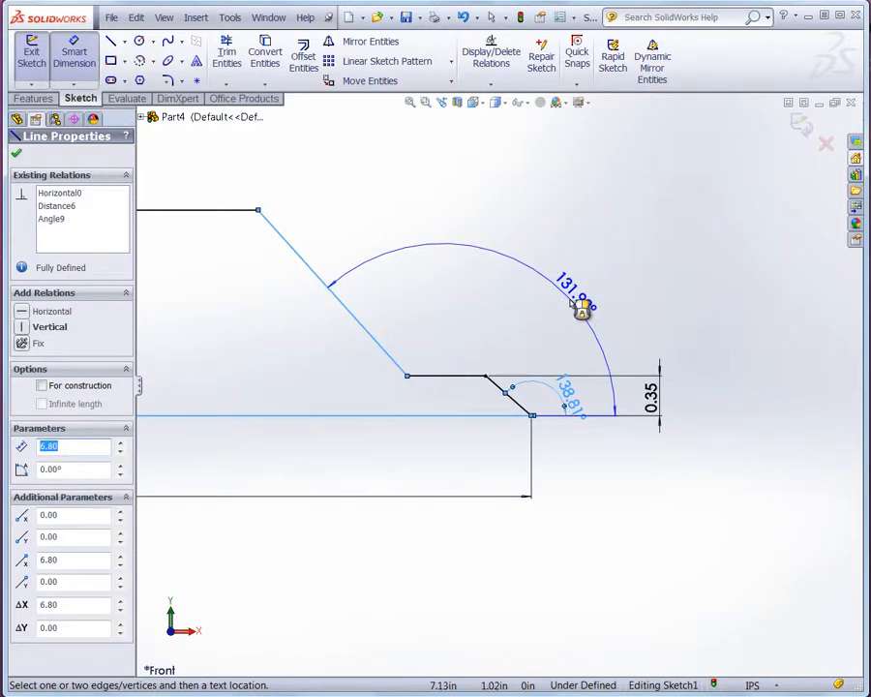
pyautogui.click(575, 306)
pyautogui.write('1')
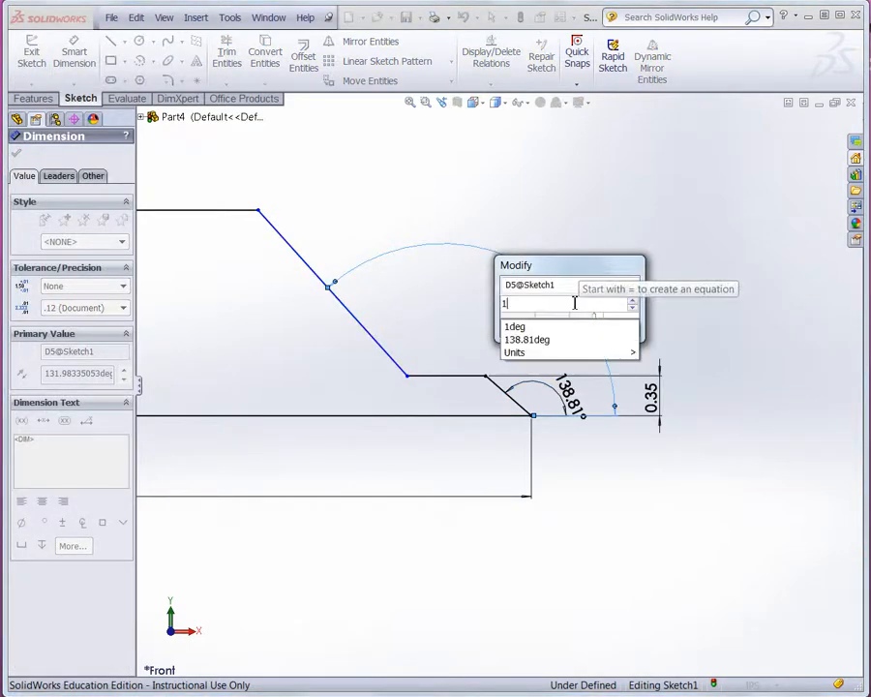
pyautogui.write('35')
pyautogui.press('Return')
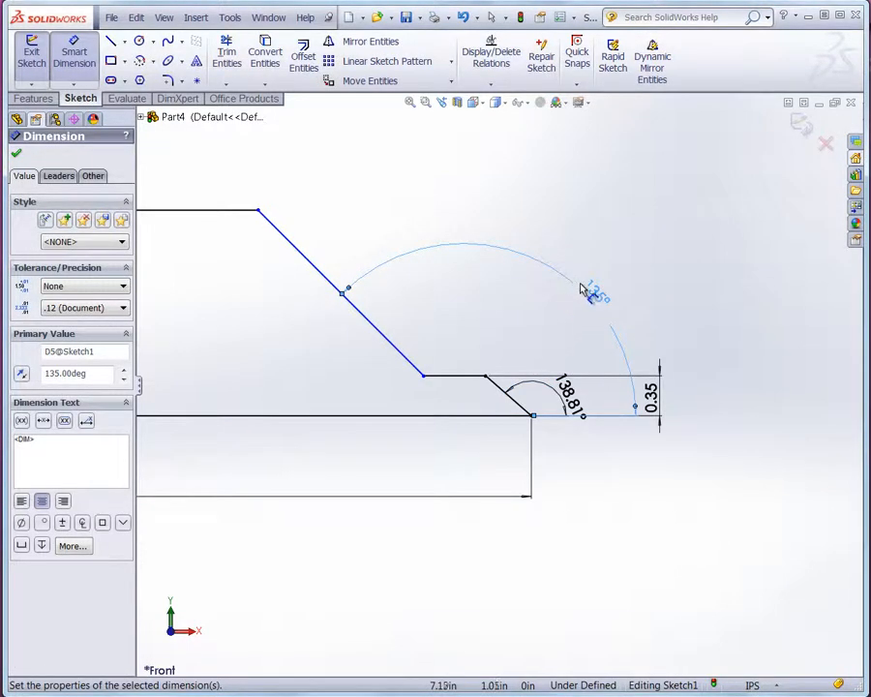
# Step: Try to dimension the horizontal distance between the toe tip and the outer end of the short horizontal step line
pyautogui.scroll(6, 728, 276)
pyautogui.scroll(-3, 349, 370)
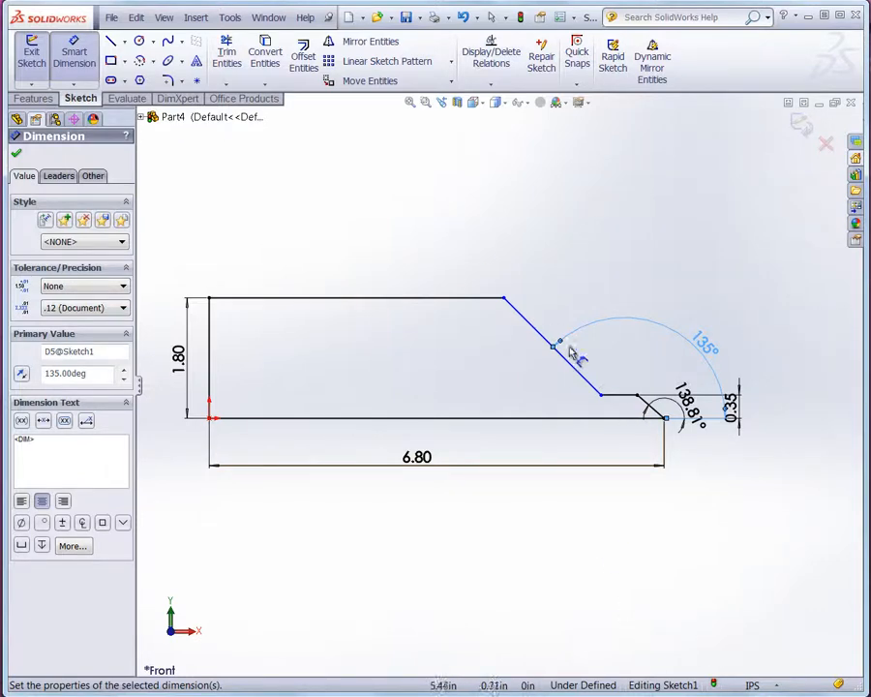
pyautogui.scroll(-3, 663, 417)
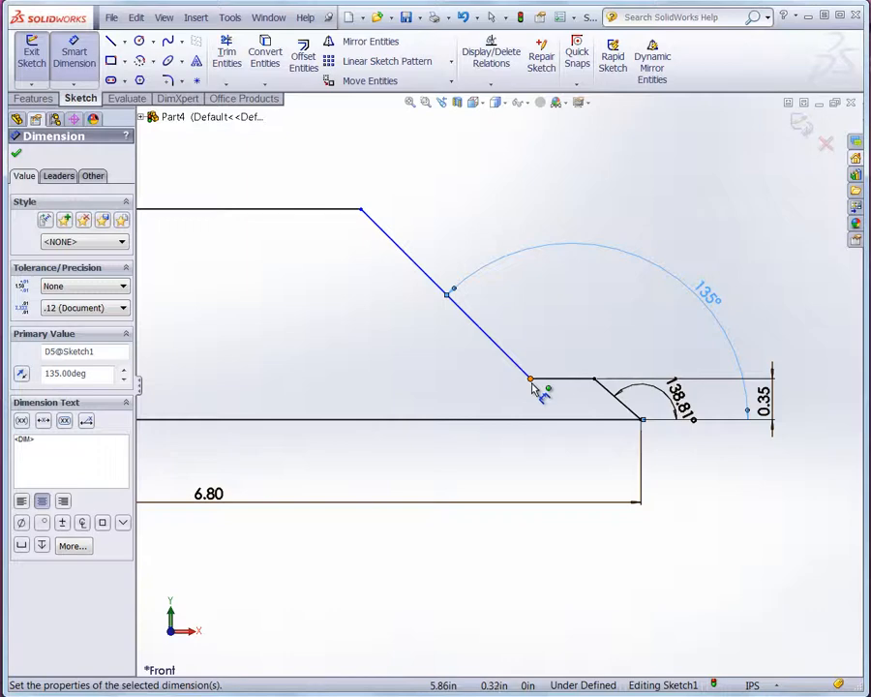
pyautogui.click(642, 420)
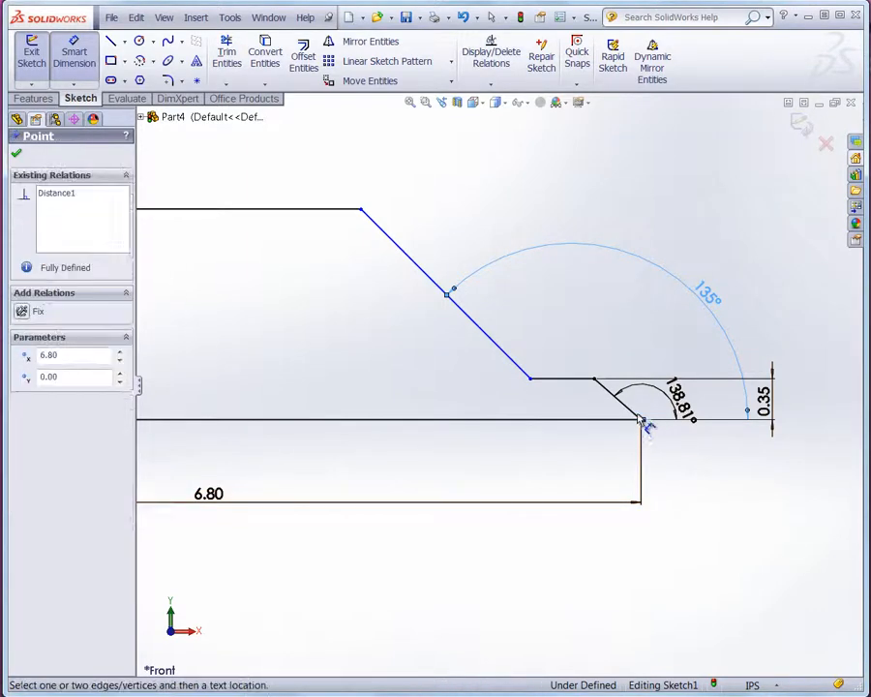
pyautogui.click(594, 379)
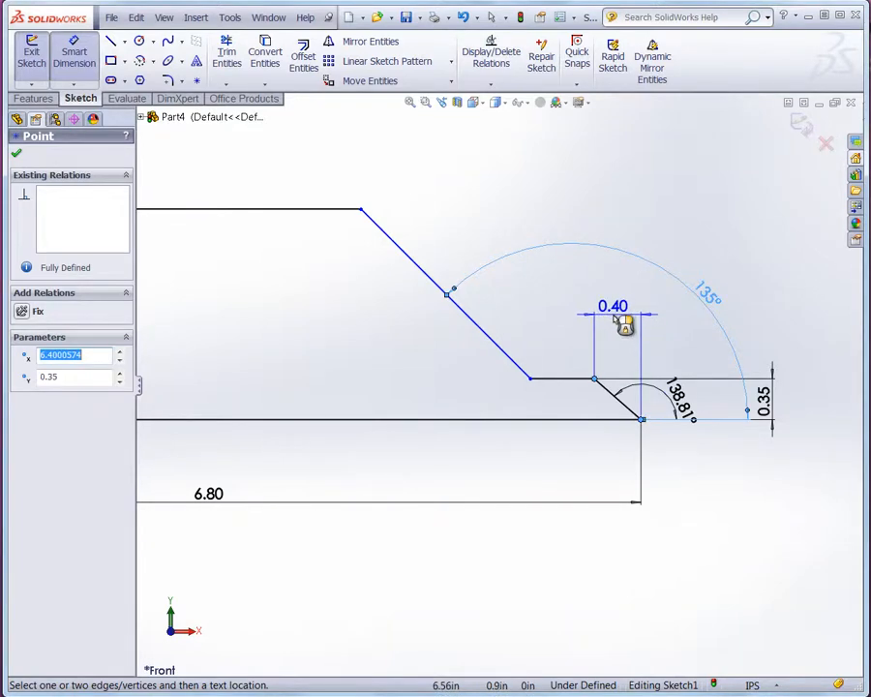
pyautogui.click(624, 327)
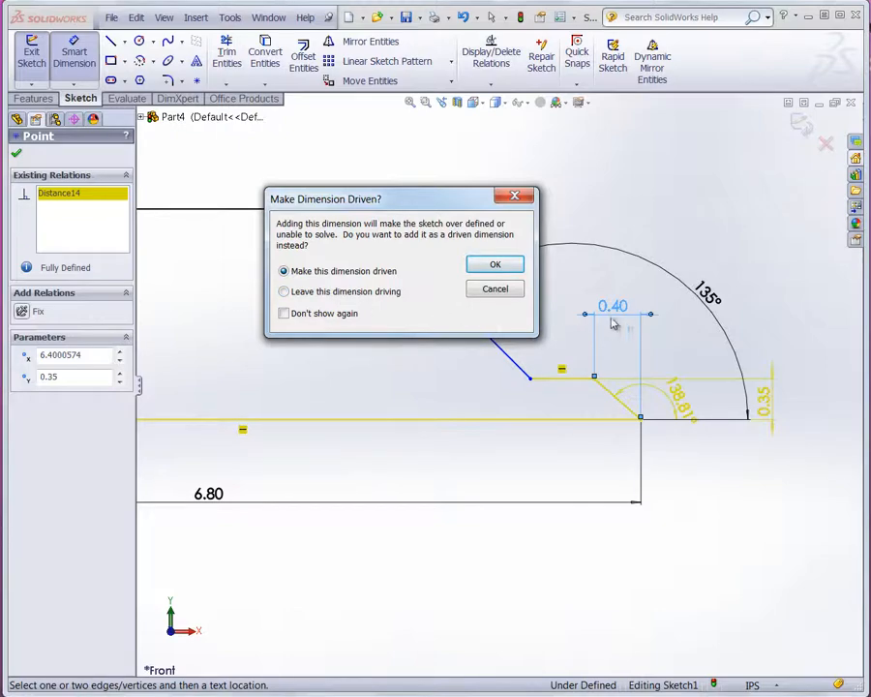
pyautogui.click(495, 294)
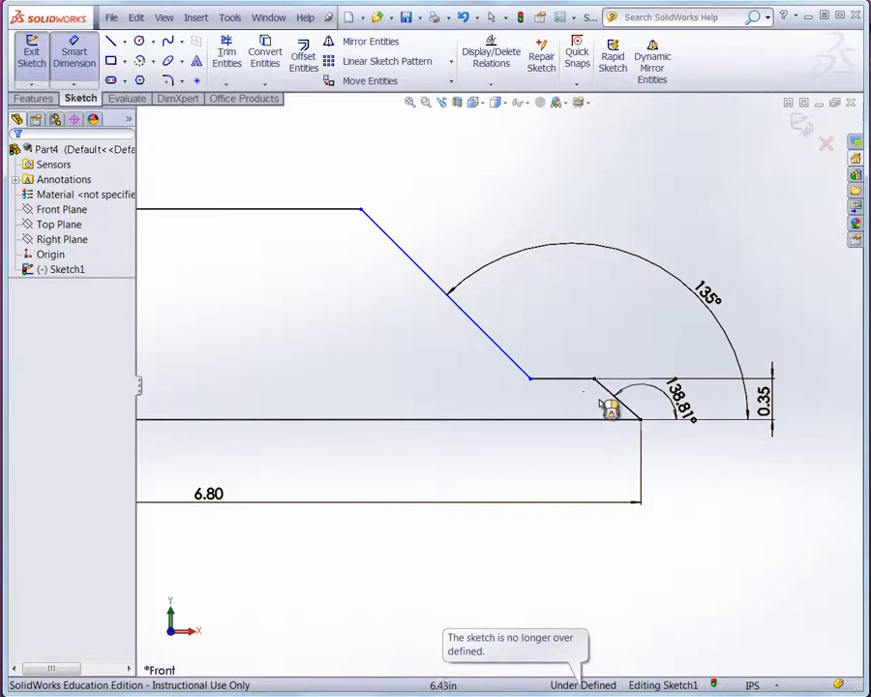
# Step: Dimension the short horizontal step line between its two endpoints to a length of 0.70 in
pyautogui.scroll(5, 590, 402)
pyautogui.scroll(-5, 599, 389)
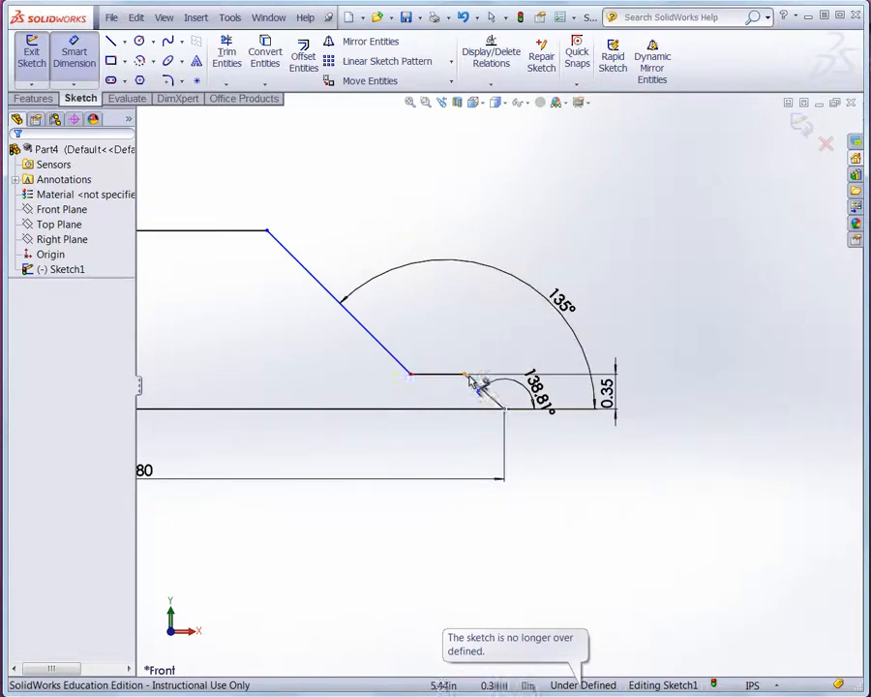
pyautogui.click(466, 375)
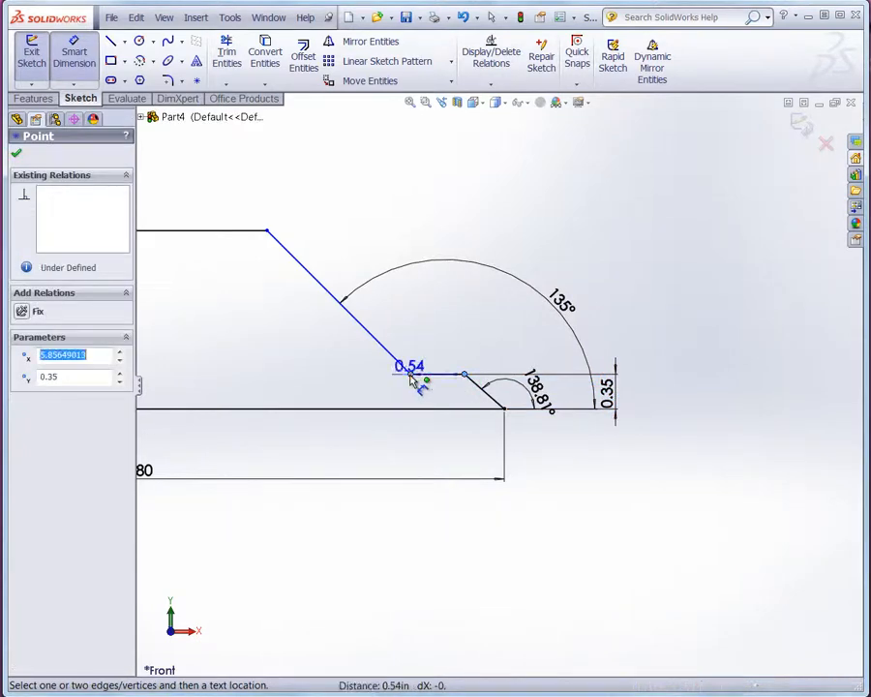
pyautogui.click(411, 377)
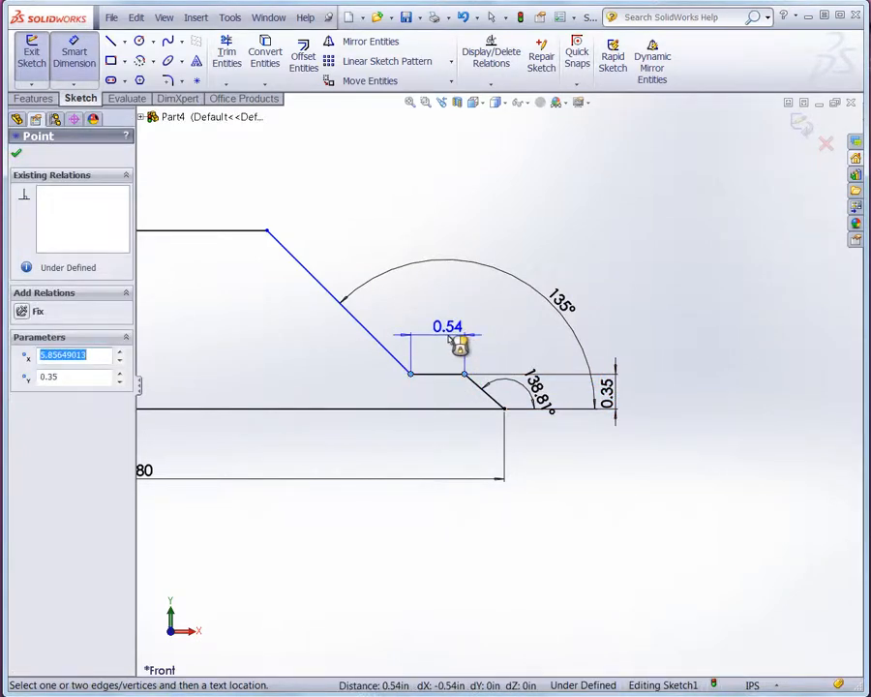
pyautogui.click(456, 341)
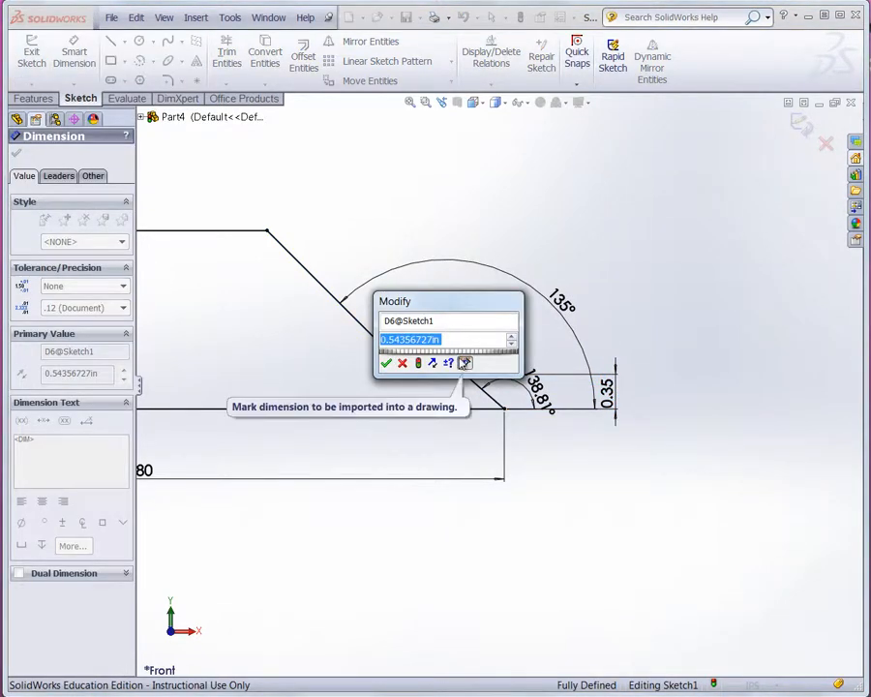
pyautogui.write('.70')
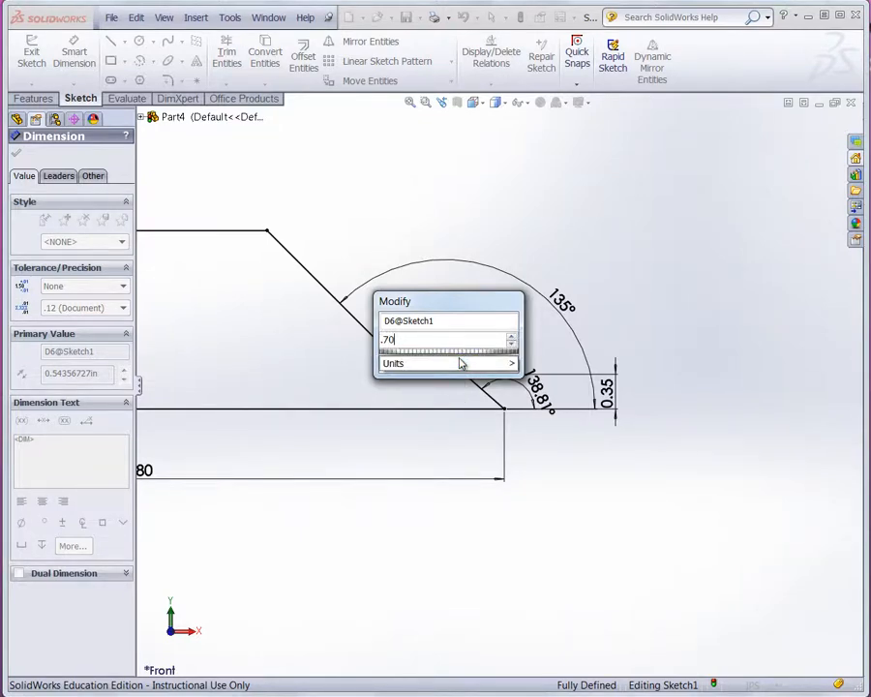
pyautogui.press('Return')
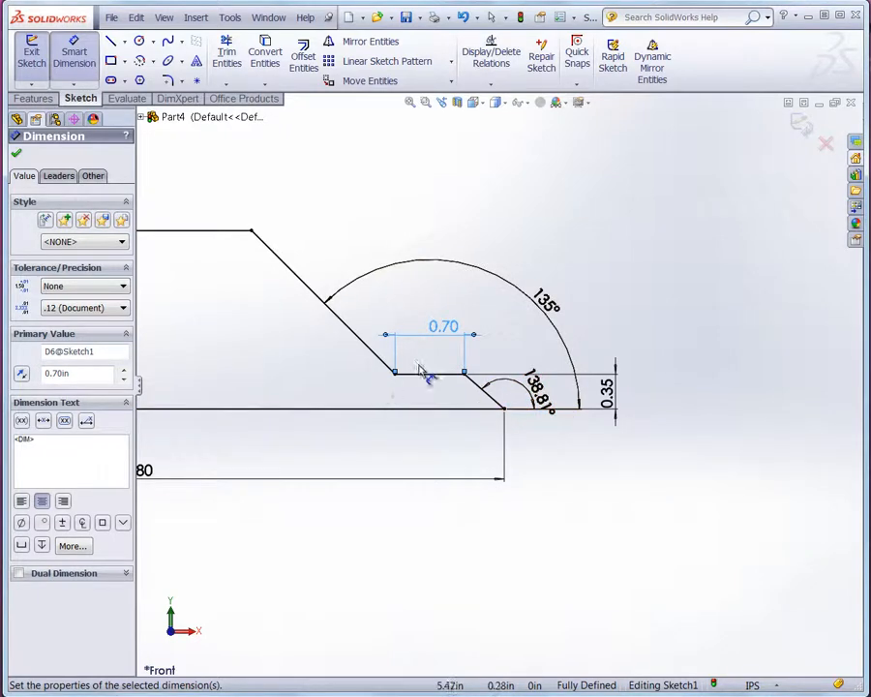
# Step: Try to add a length dimension to the profile's upper horizontal line
pyautogui.scroll(2, 464, 426)
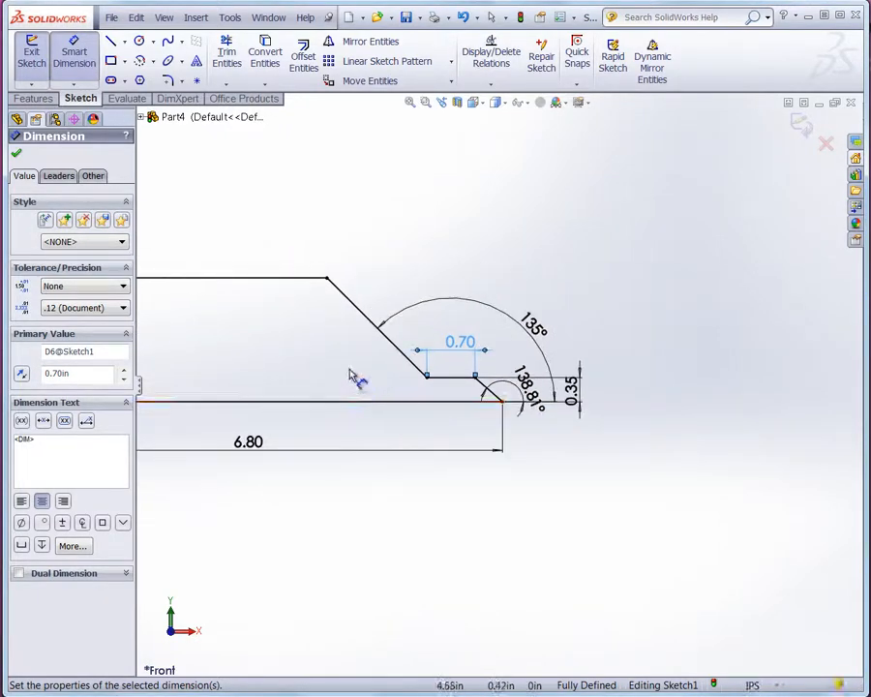
pyautogui.scroll(-1, 330, 368)
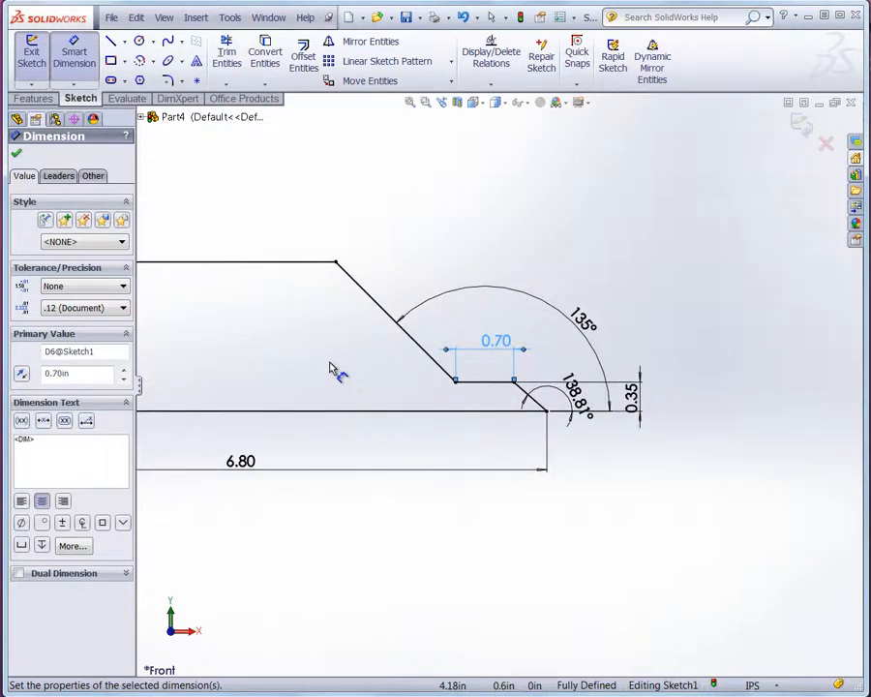
pyautogui.scroll(2, 550, 410)
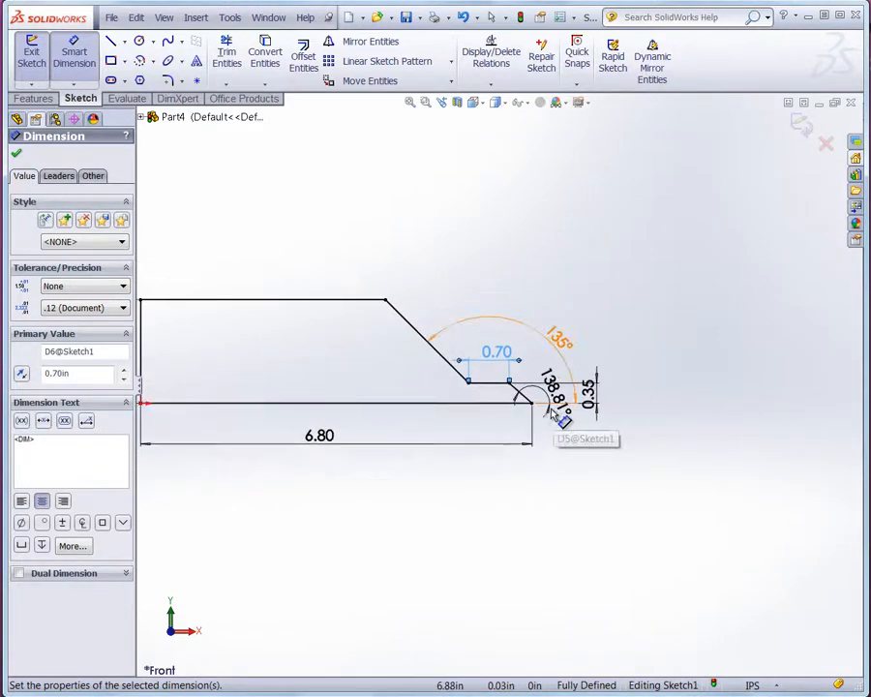
pyautogui.scroll(2, 486, 402)
pyautogui.scroll(-2, 356, 356)
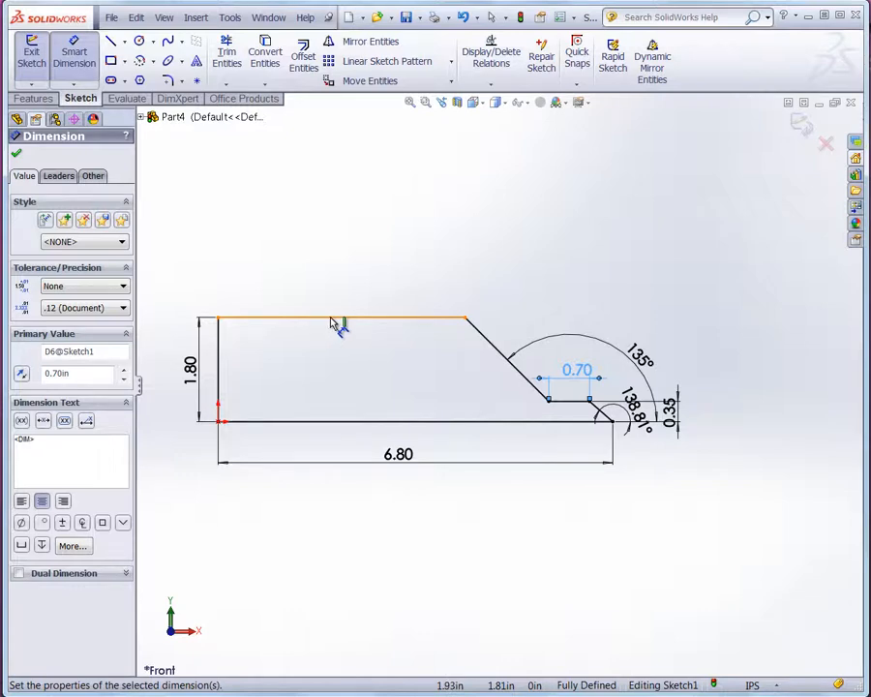
pyautogui.click(334, 319)
pyautogui.click(338, 294)
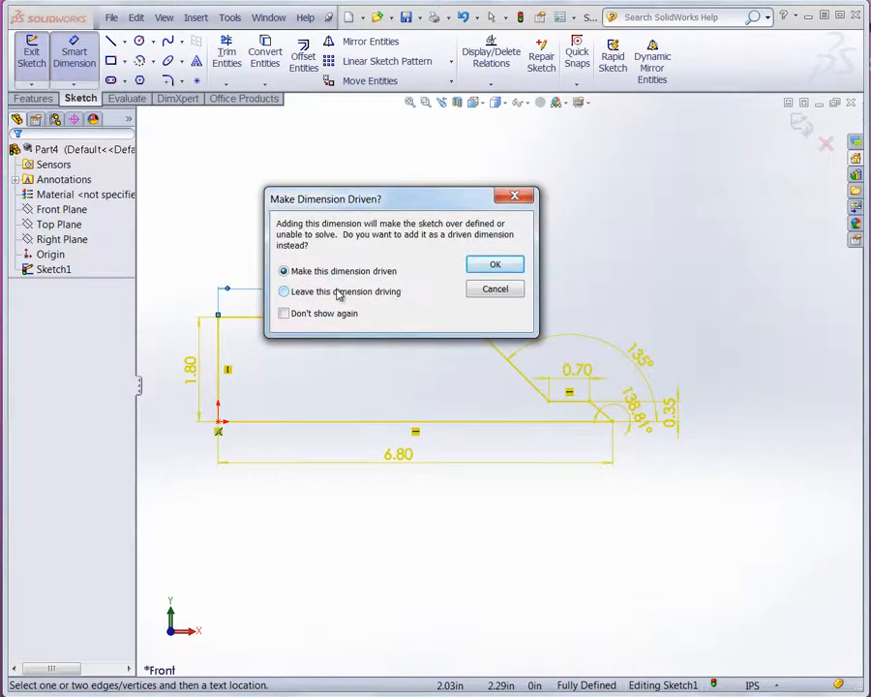
pyautogui.moveTo(443, 202); pyautogui.dragTo(667, 147)
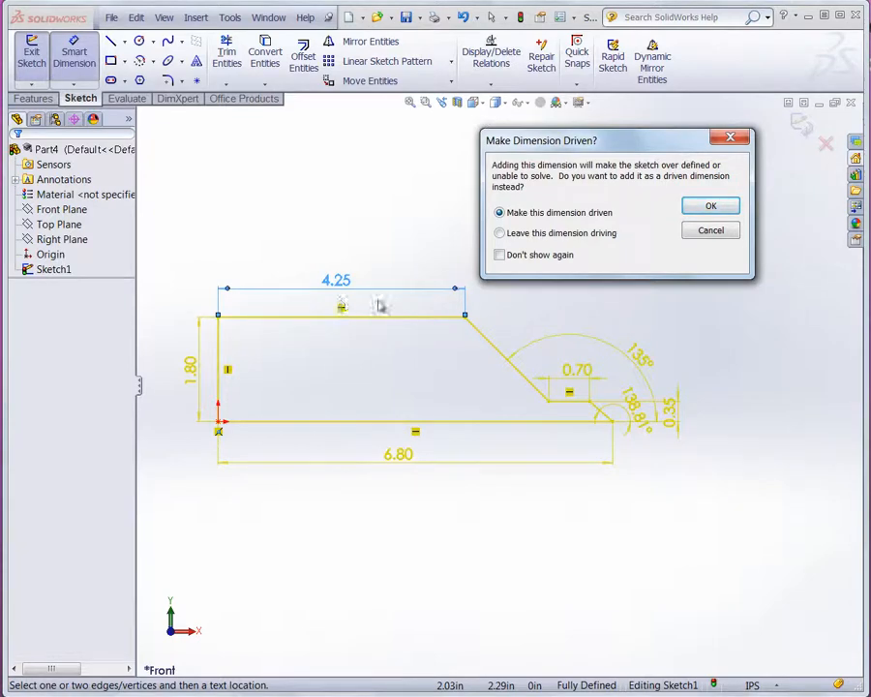
pyautogui.click(726, 234)
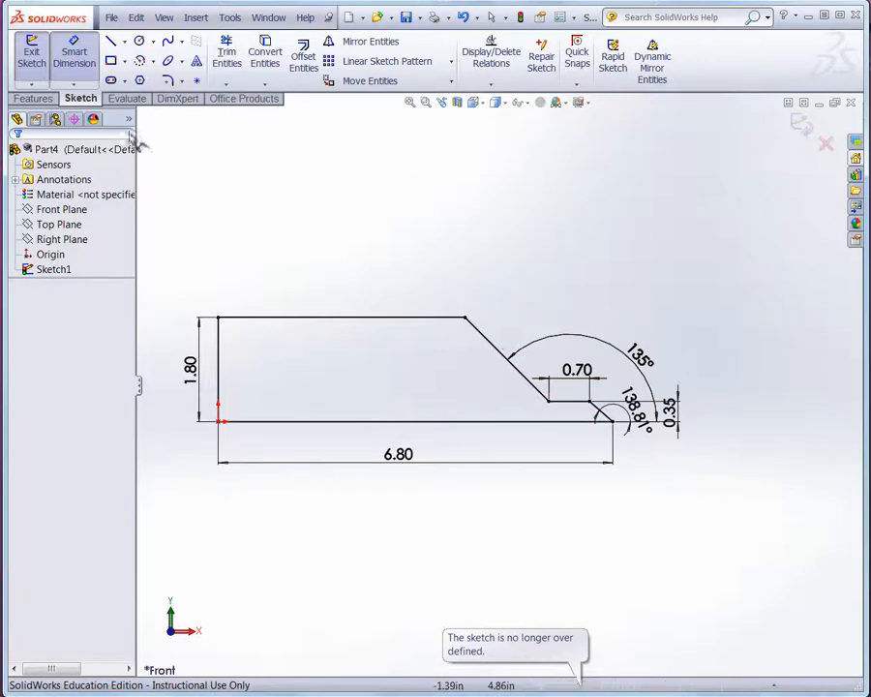
# Step: Measure the distance between the two endpoints of the profile's upper horizontal line
pyautogui.click(136, 100)
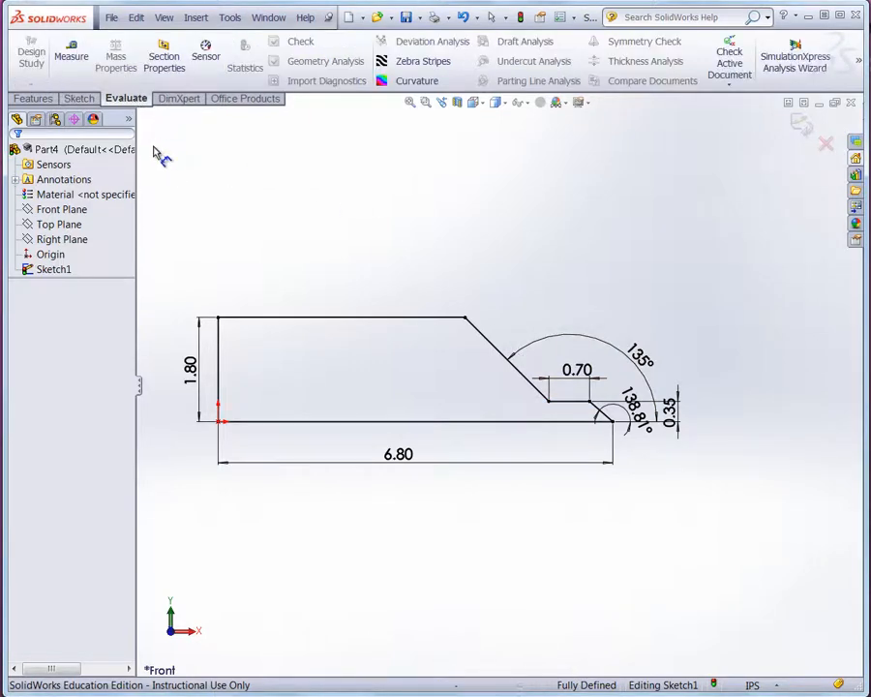
pyautogui.click(68, 51)
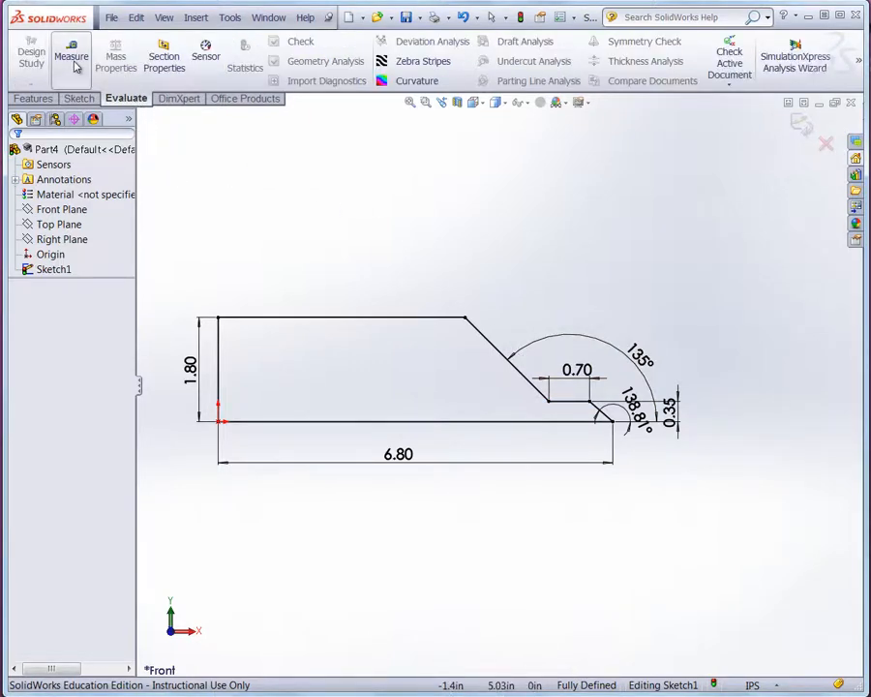
pyautogui.click(220, 319)
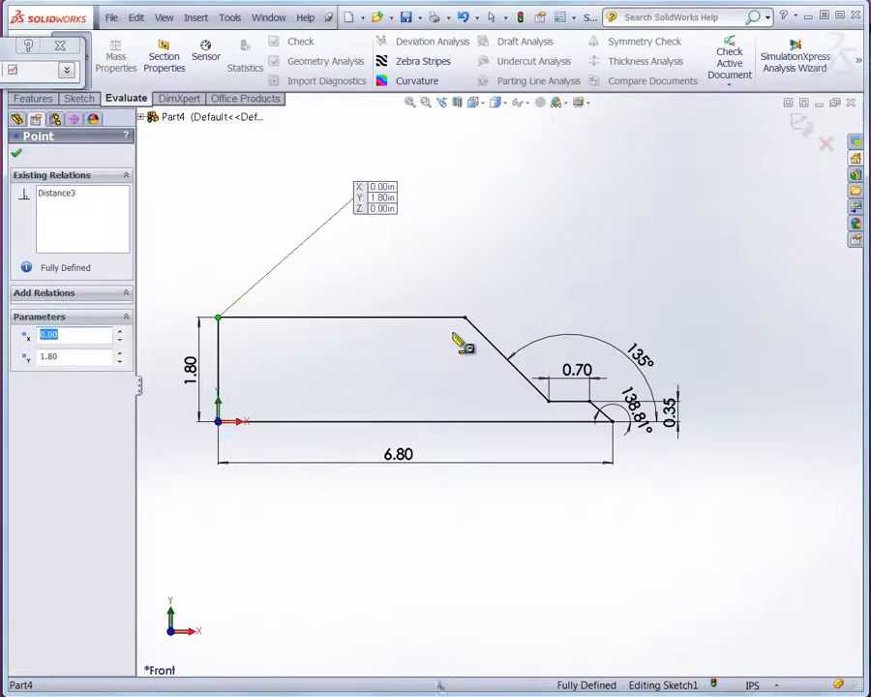
pyautogui.click(466, 319)
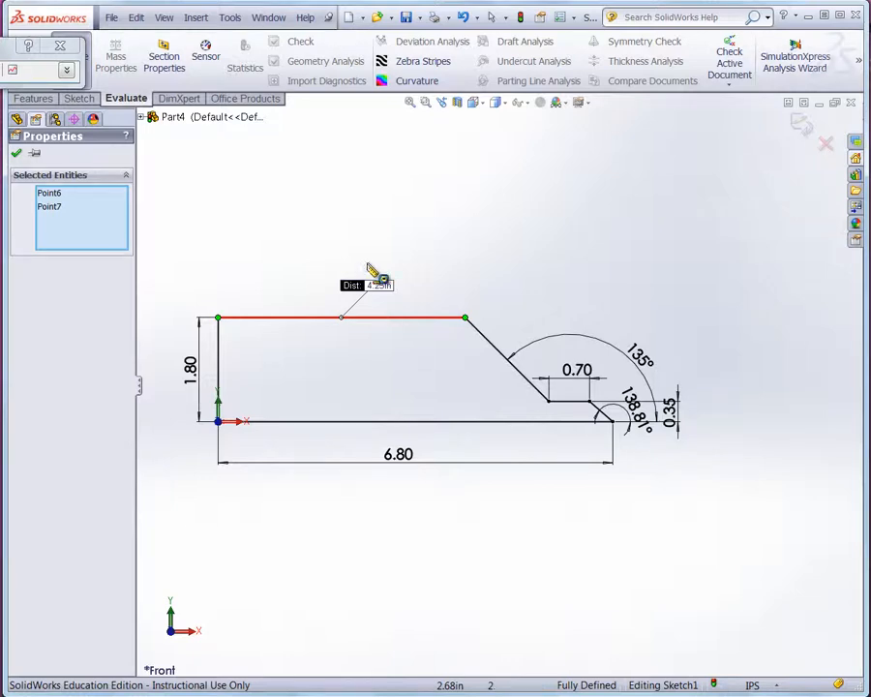
pyautogui.click(59, 45)
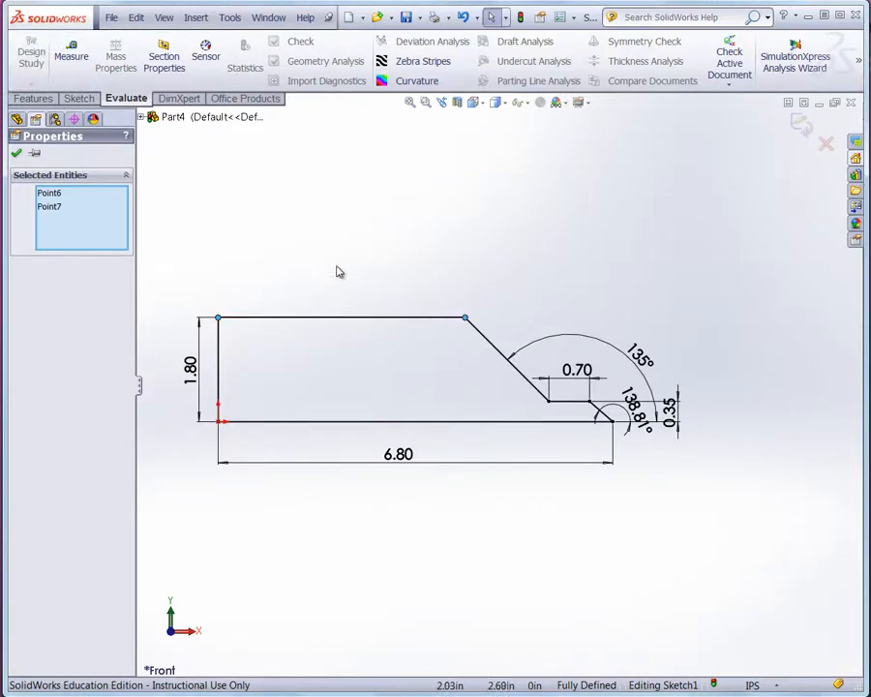
pyautogui.click(338, 271)
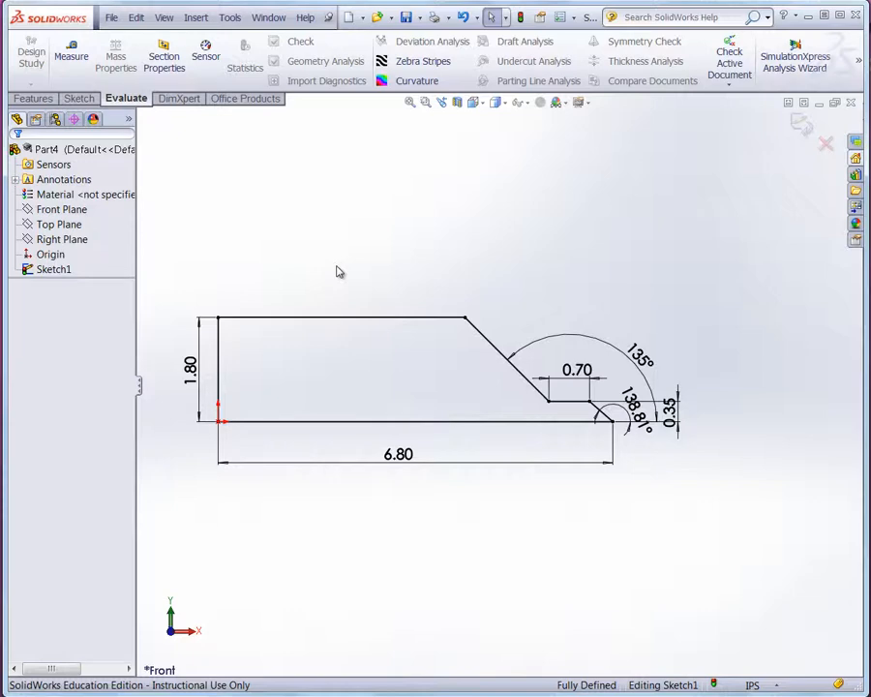
# Step: Extrude the side profile as a boss with a Mid Plane end condition and a depth of 2.0 in
pyautogui.click(43, 101)
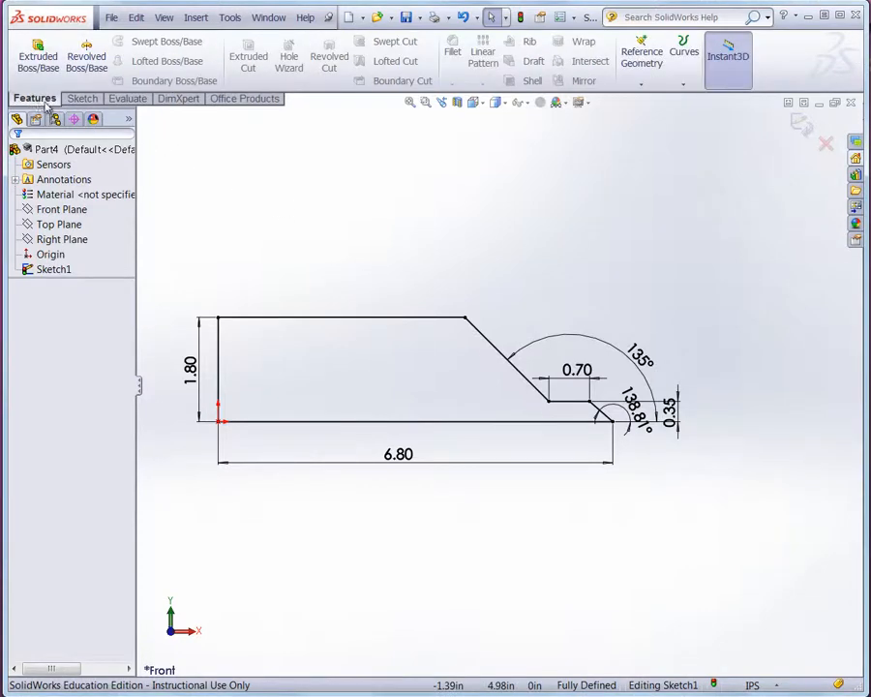
pyautogui.click(39, 73)
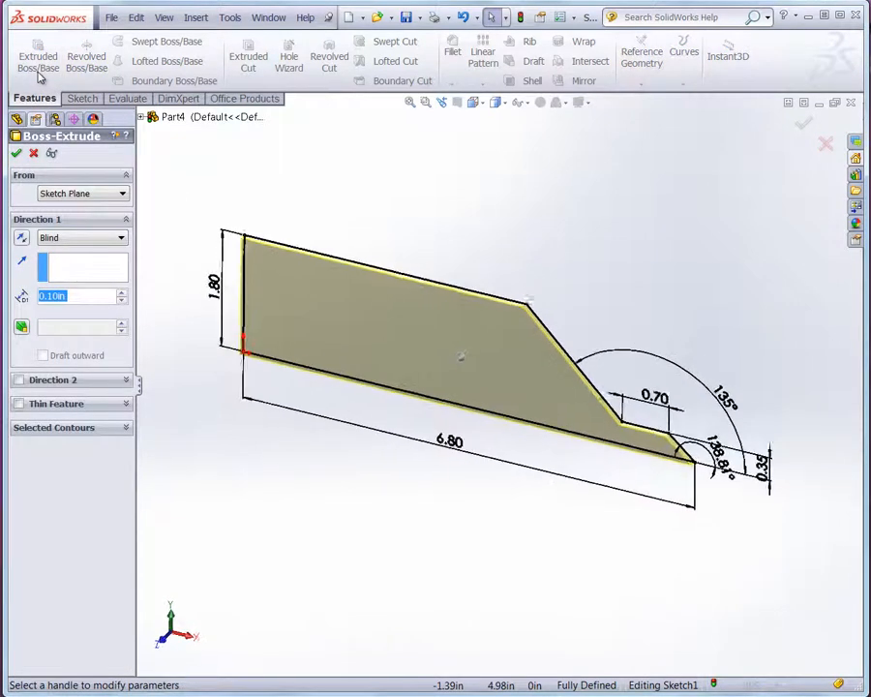
pyautogui.click(90, 238)
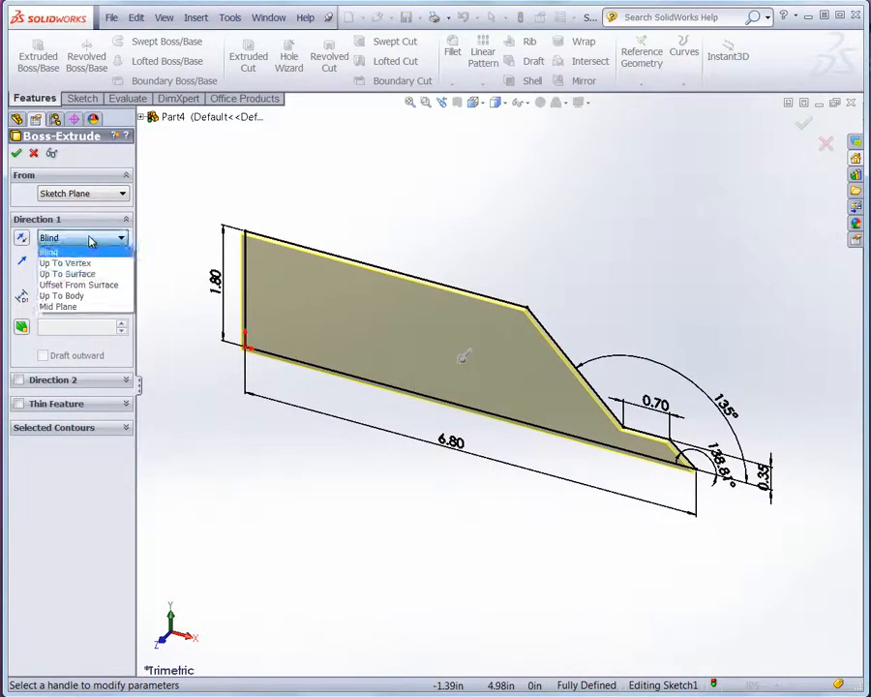
pyautogui.click(87, 305)
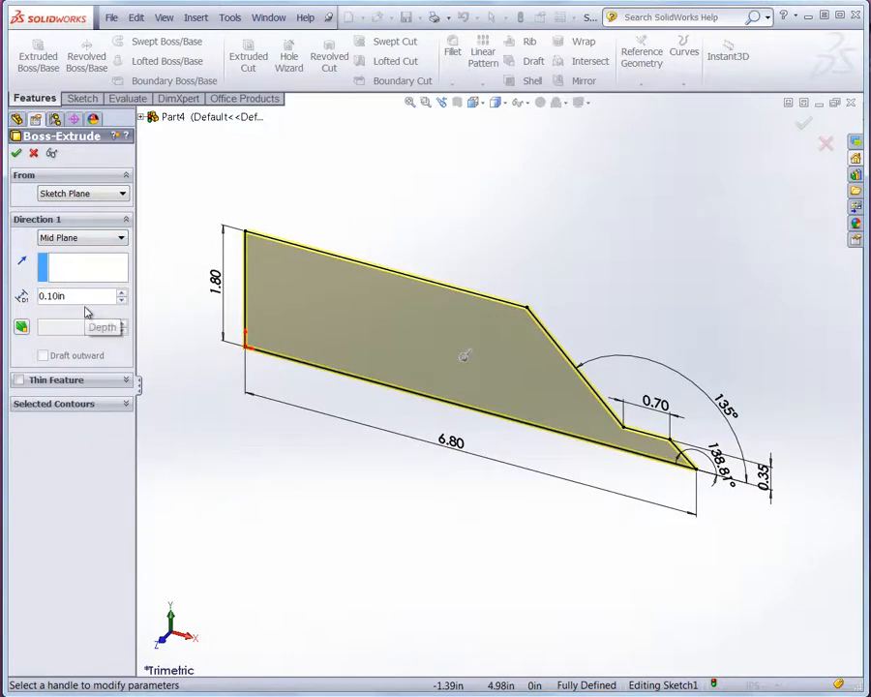
pyautogui.moveTo(68, 296); pyautogui.dragTo(19, 309)
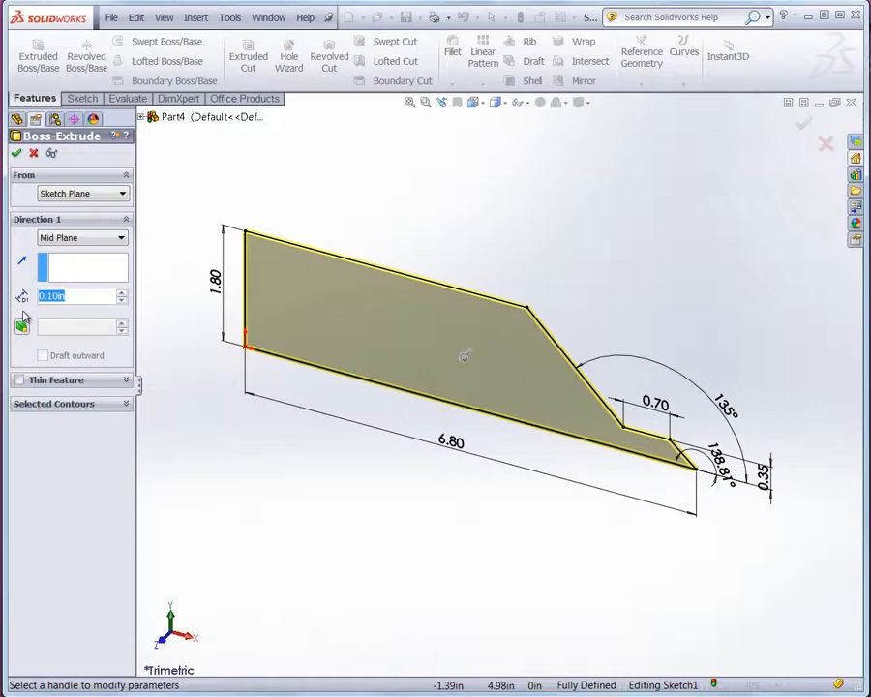
pyautogui.write('2.0')
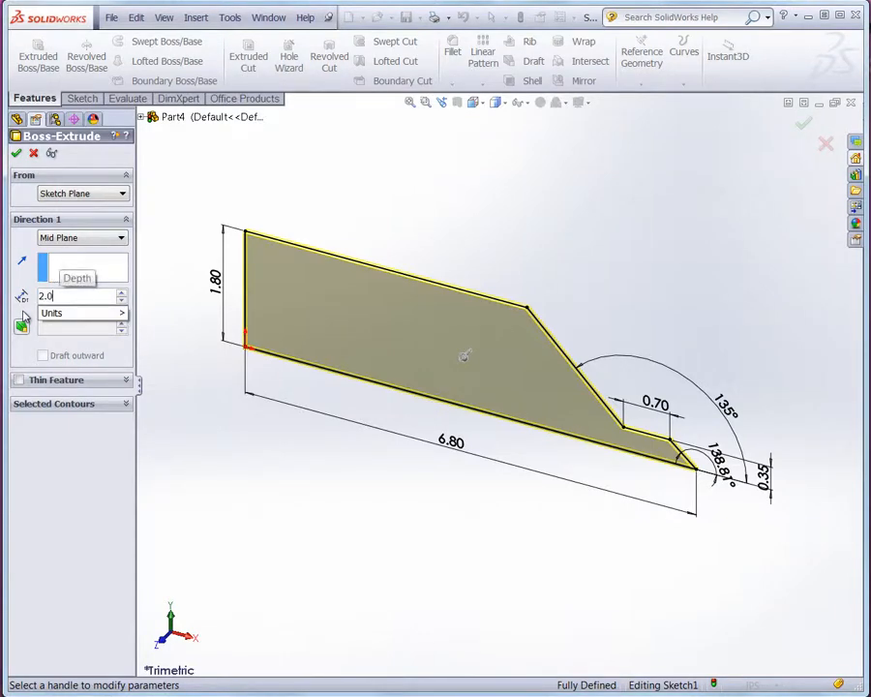
pyautogui.press('Return')
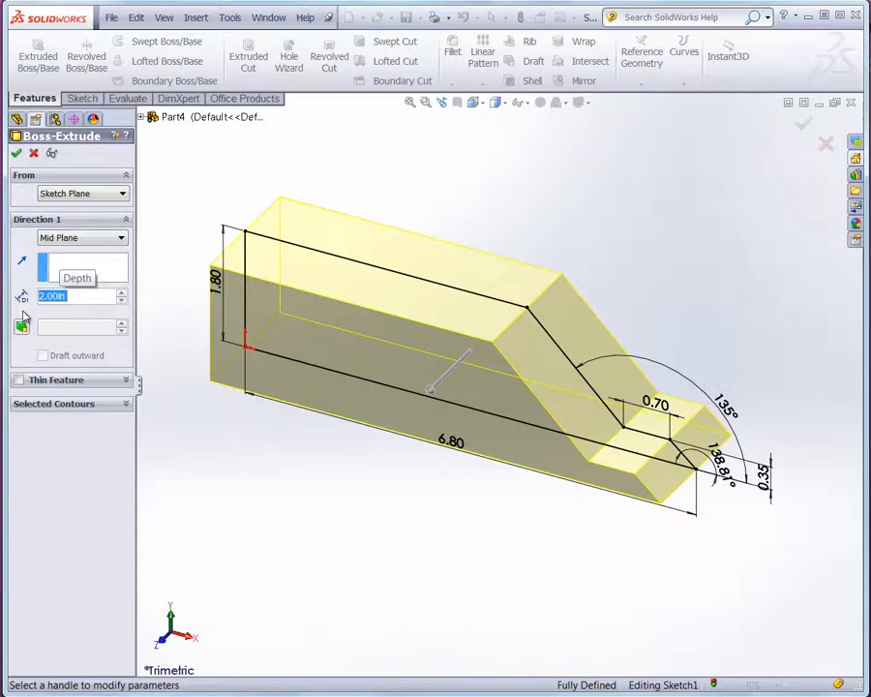
pyautogui.click(17, 153)
pyautogui.click(691, 387)
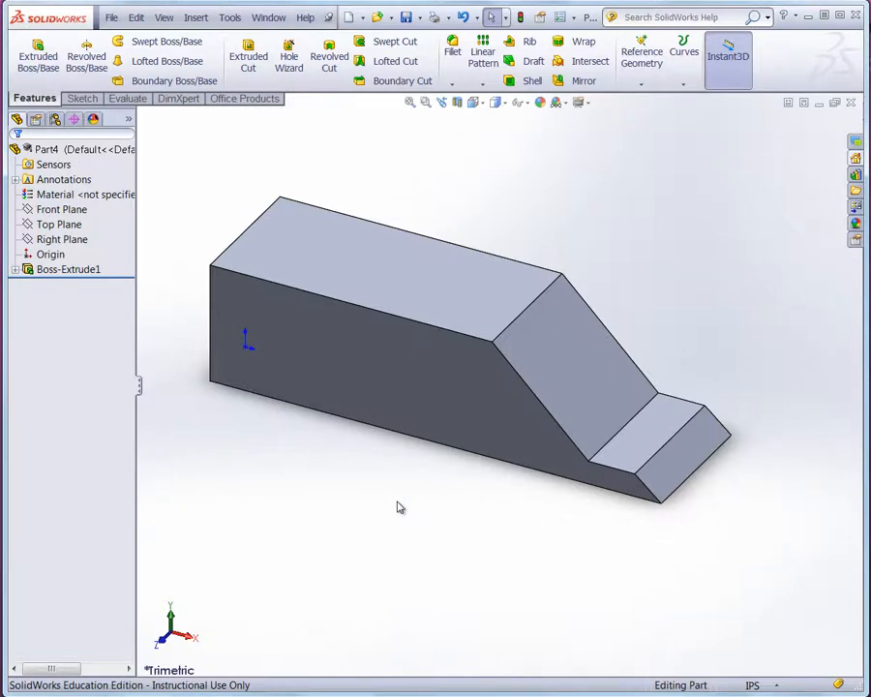
# Step: Start a new sketch on the block's upper flat face and orient the view normal to it
pyautogui.scroll(-6, 284, 362)
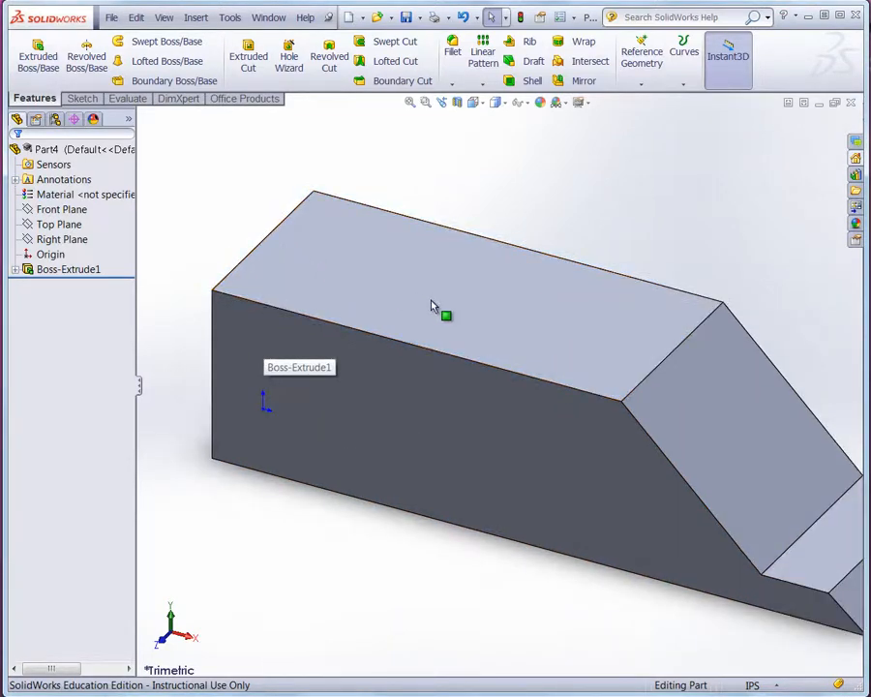
pyautogui.click(432, 306)
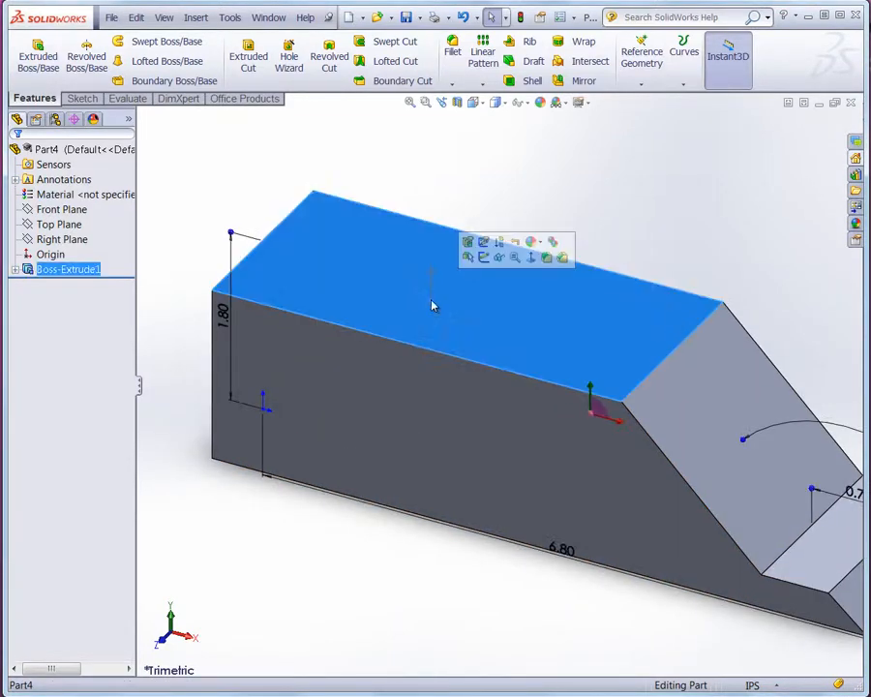
pyautogui.click(484, 259)
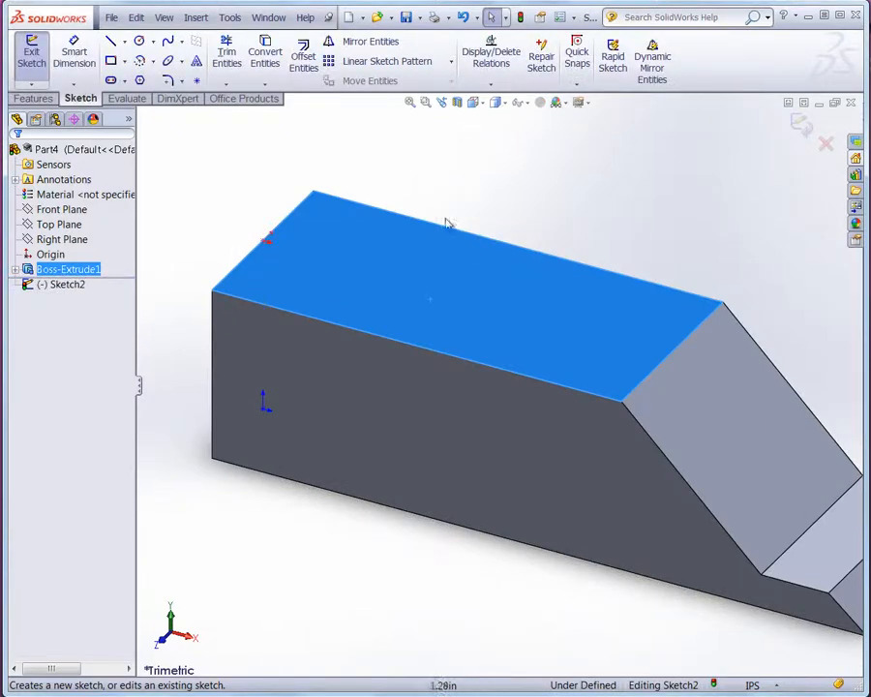
pyautogui.click(483, 107)
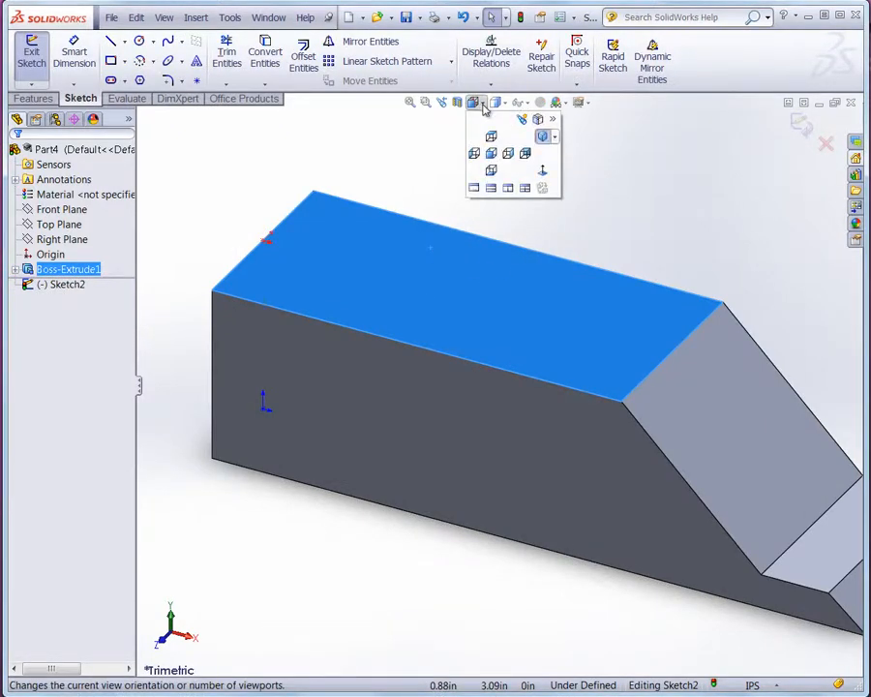
pyautogui.click(543, 173)
pyautogui.scroll(-2, 186, 416)
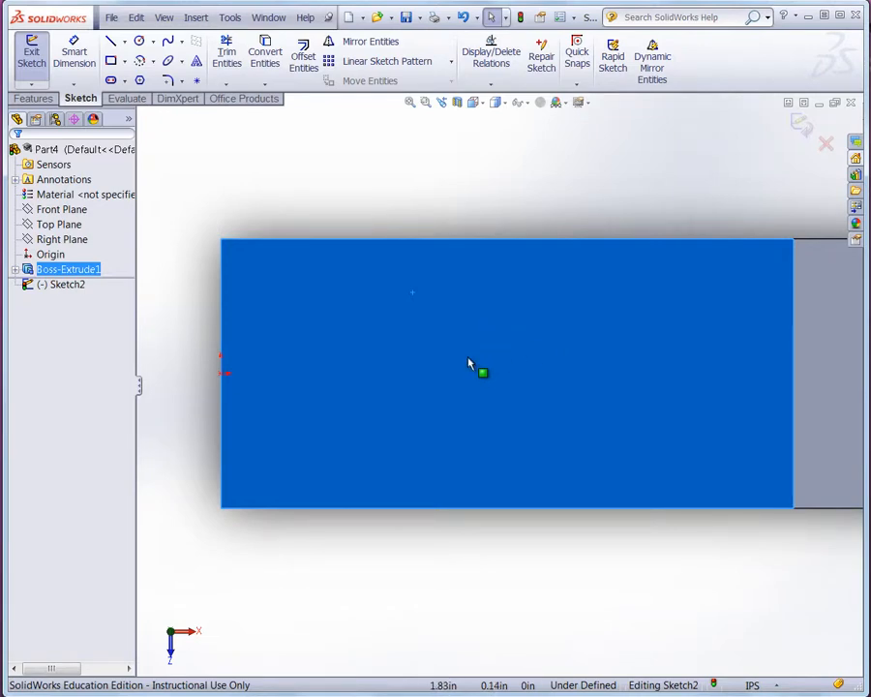
# Step: Draw a horizontal centerline through the origin along the middle of the upper face, extending past both of its ends
pyautogui.click(124, 42)
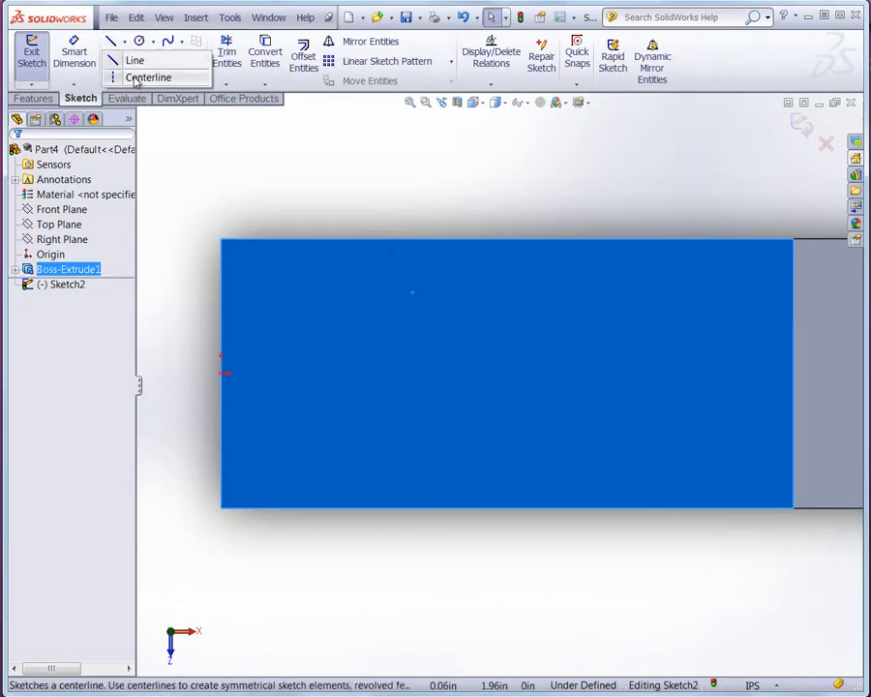
pyautogui.click(141, 78)
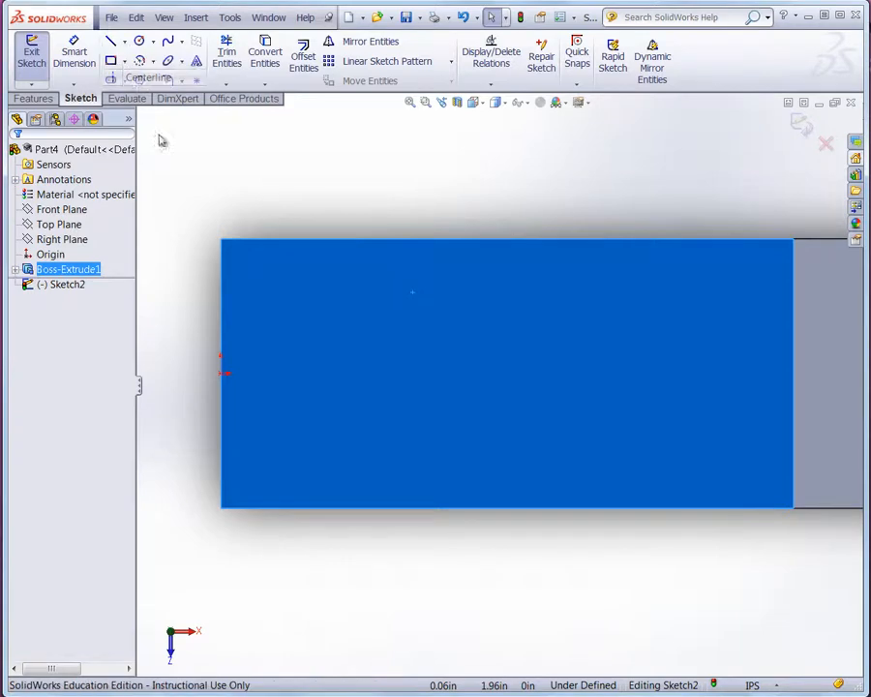
pyautogui.click(222, 372)
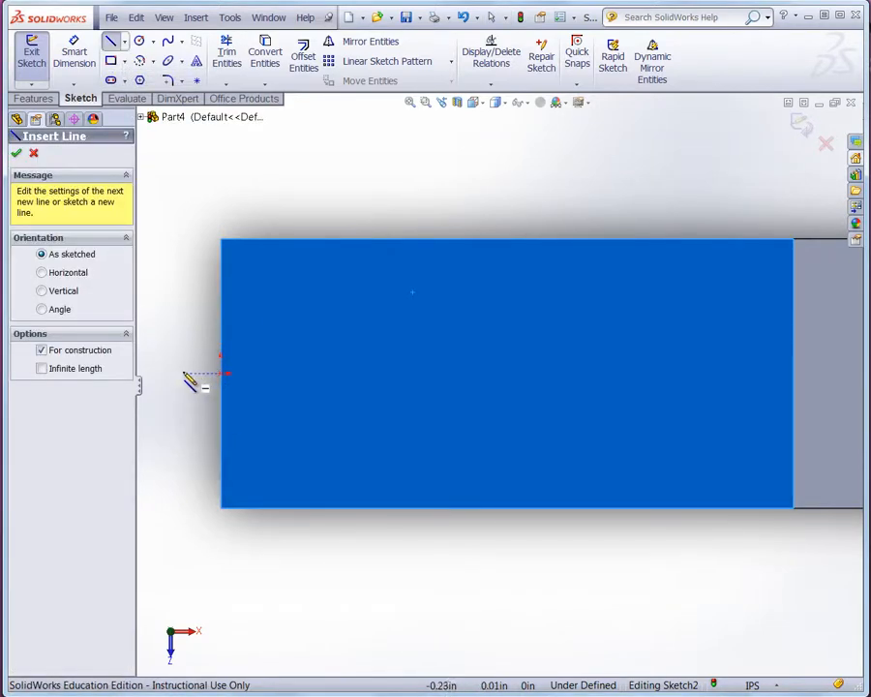
pyautogui.click(171, 374)
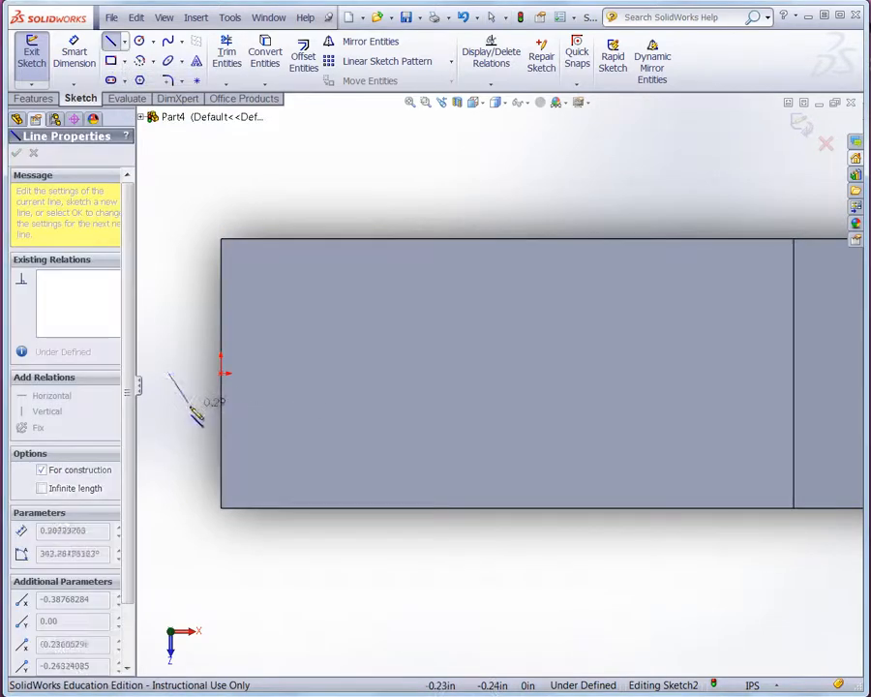
pyautogui.scroll(-2, 189, 407)
pyautogui.scroll(5, 188, 406)
pyautogui.scroll(1, 497, 386)
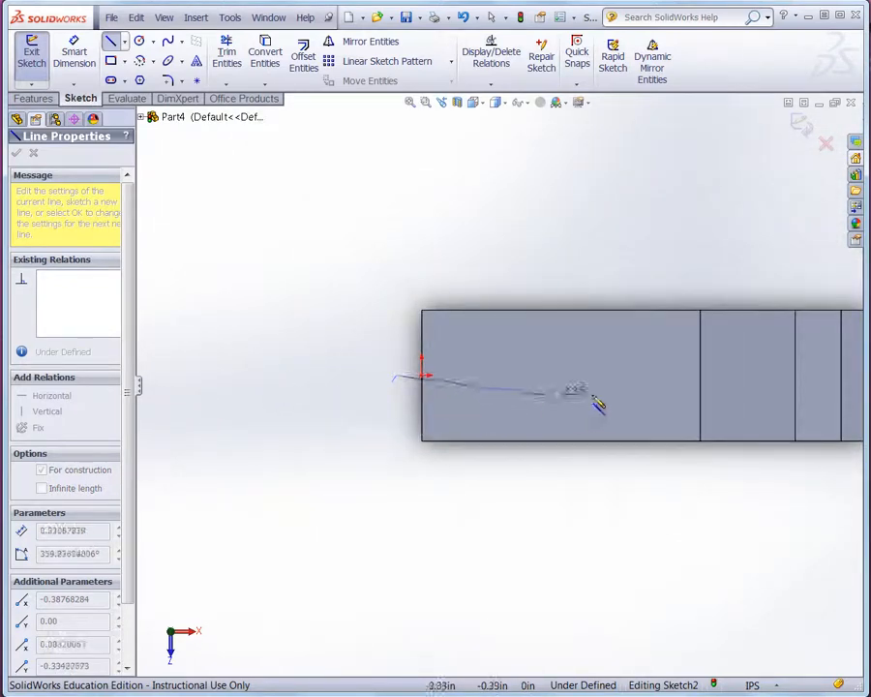
pyautogui.click(727, 374)
pyautogui.press('Escape')
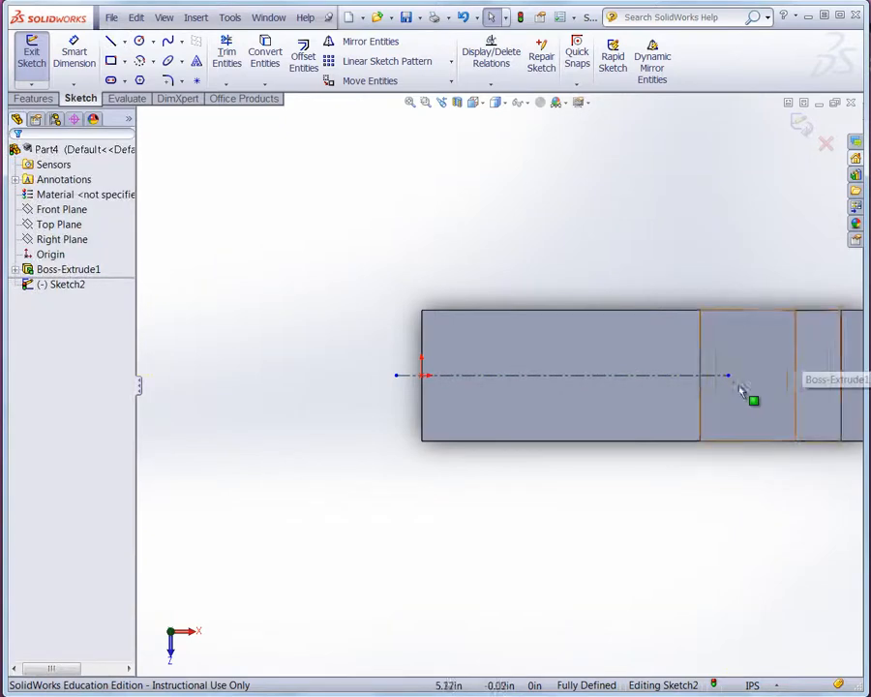
# Step: Sketch two circles centred on the centerline, radii about 0.39 and 0.31 in, centres about 0.96 and 2.76 in from the origin
pyautogui.scroll(-2, 740, 390)
pyautogui.scroll(-1, 404, 335)
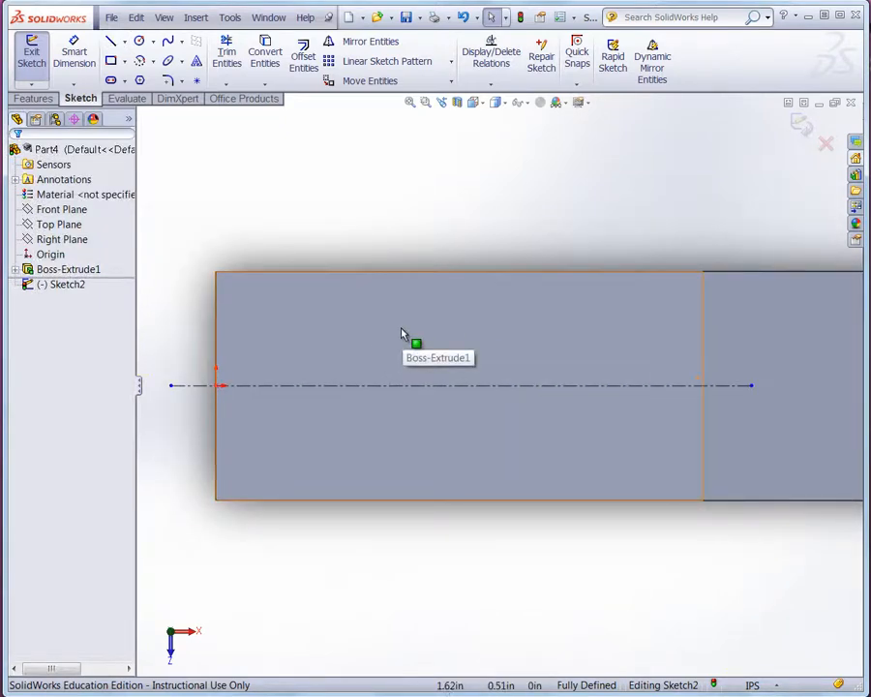
pyautogui.click(139, 42)
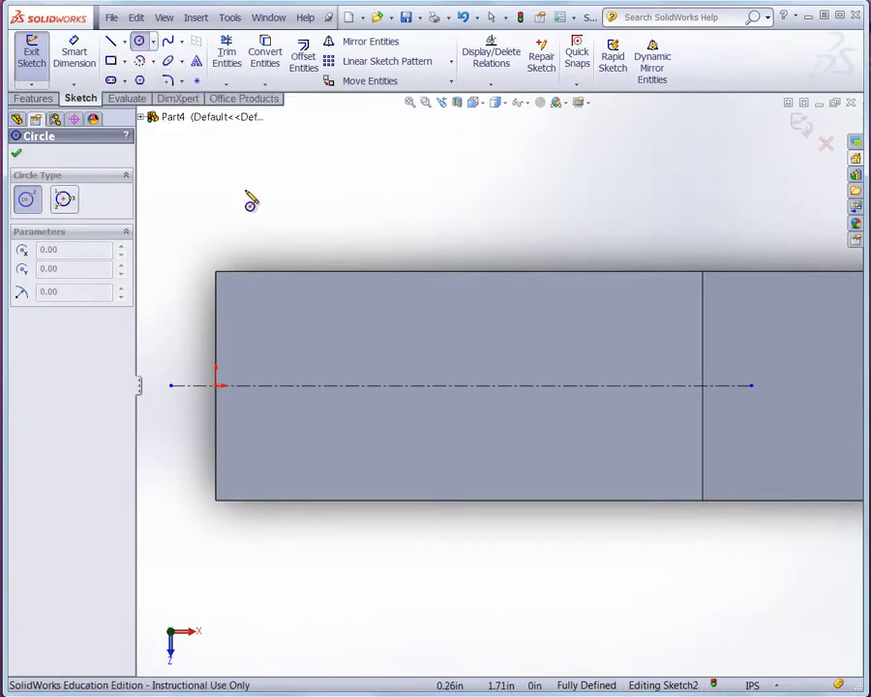
pyautogui.click(330, 385)
pyautogui.click(344, 350)
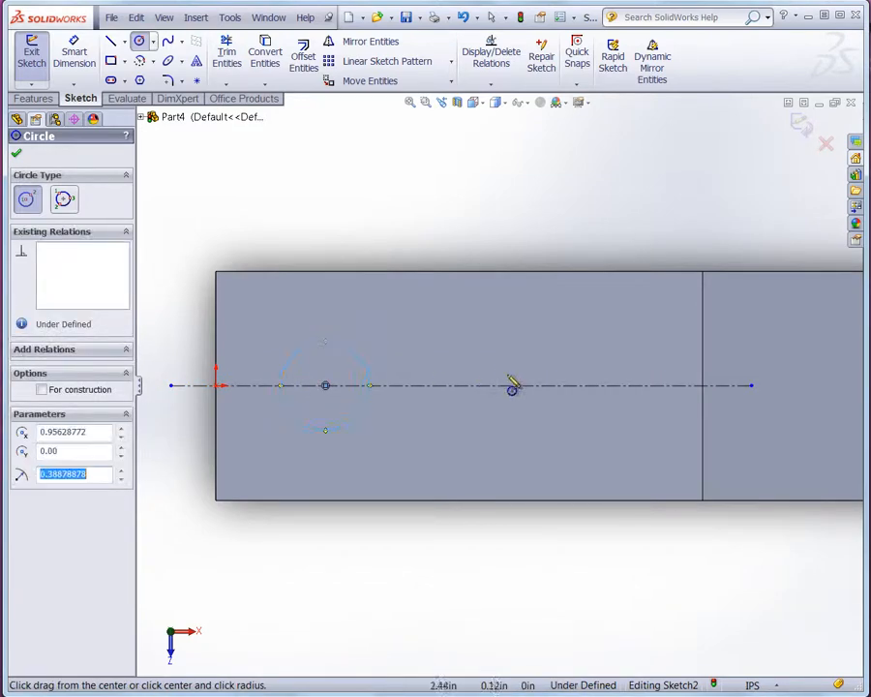
pyautogui.click(542, 380)
pyautogui.click(554, 357)
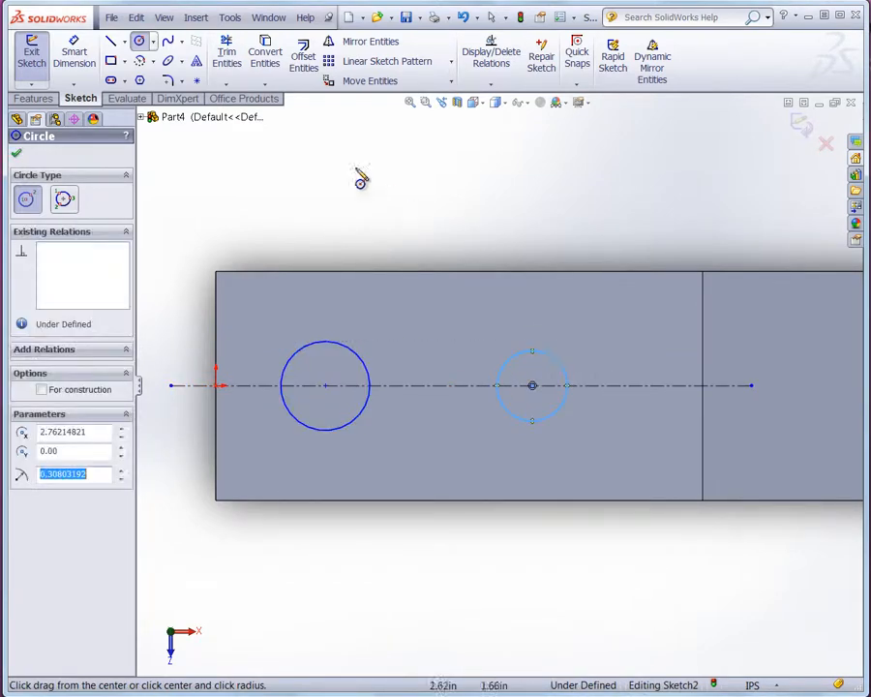
pyautogui.click(17, 156)
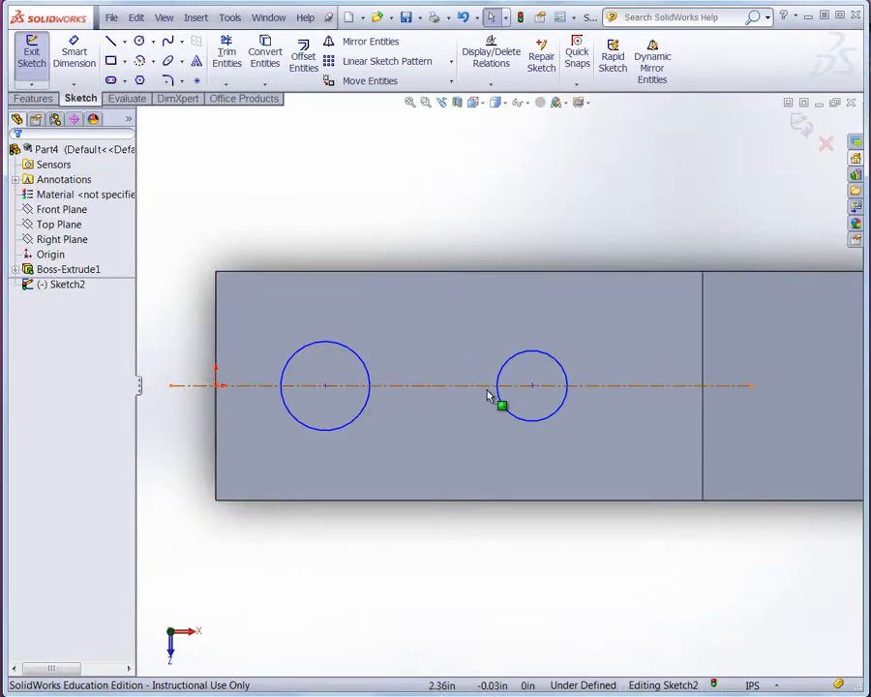
# Step: Add an Equal relation between the two circles on the upper face
pyautogui.click(359, 423)
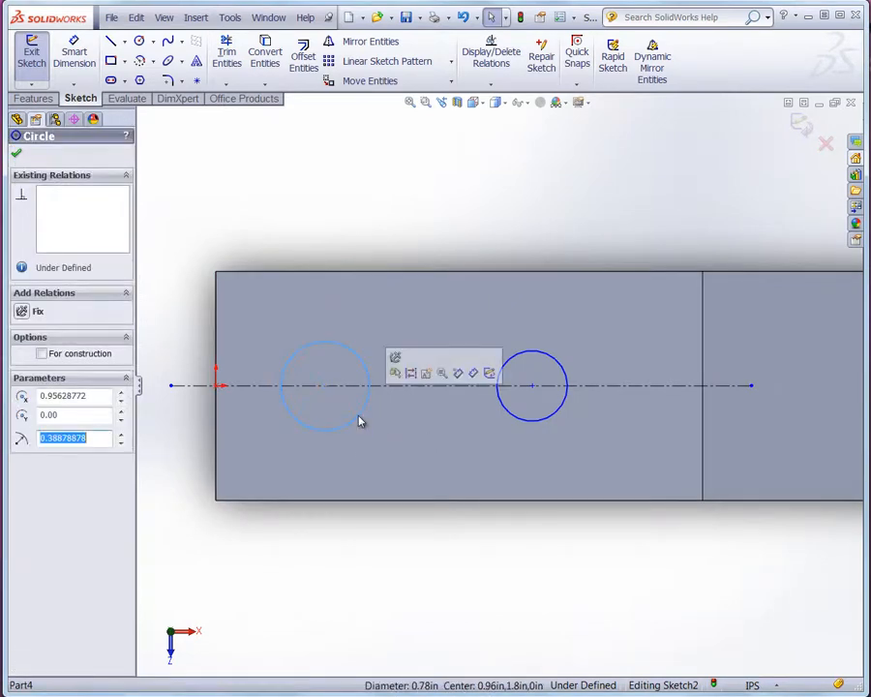
pyautogui.keyDown('ctrl'); pyautogui.click(518, 421); pyautogui.keyUp('ctrl')
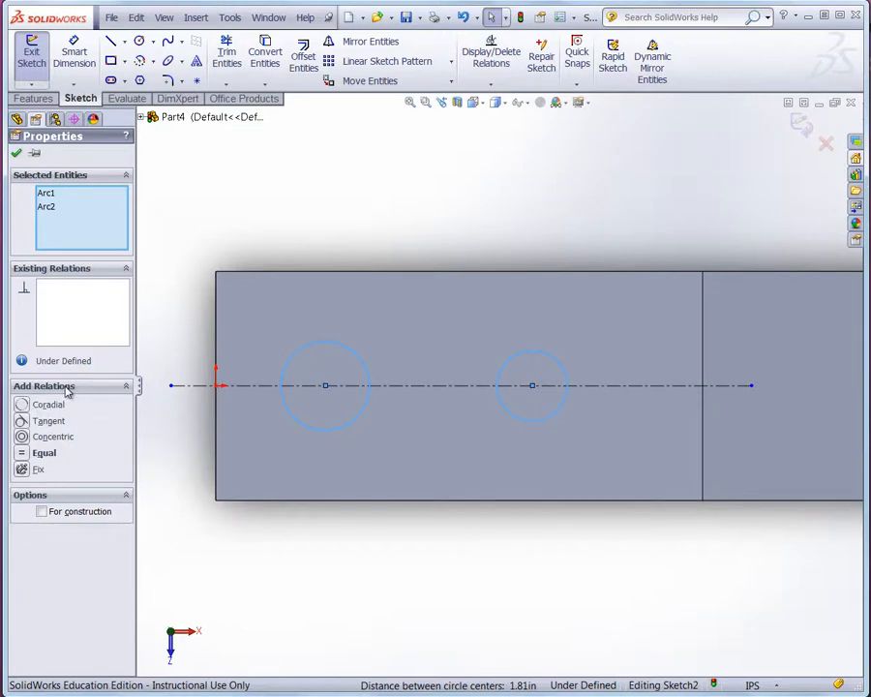
pyautogui.click(23, 454)
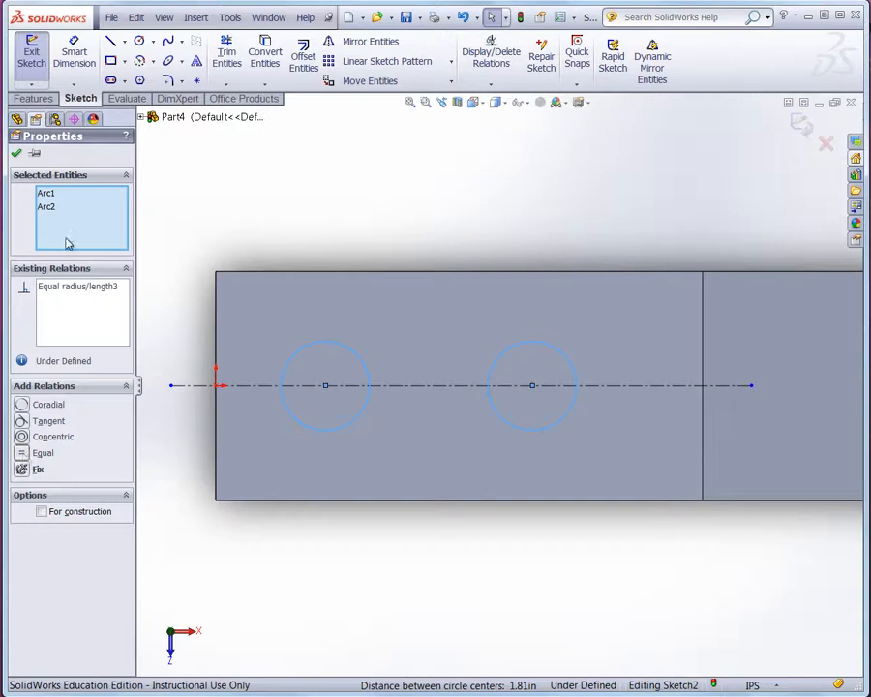
pyautogui.click(15, 153)
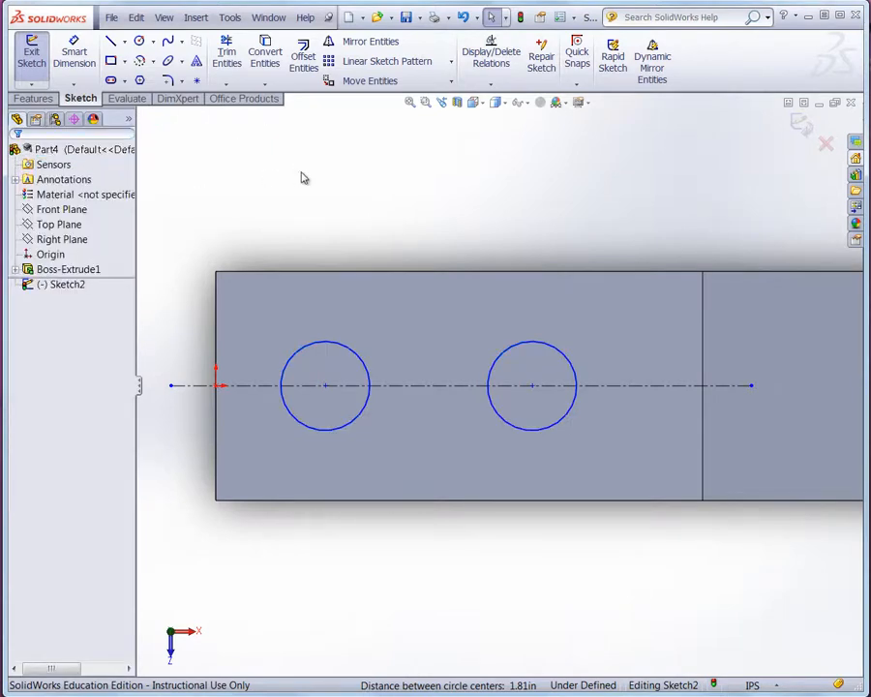
# Step: Enlarge the circle nearer the origin freehand to test its Equal relation with the other circle
pyautogui.click(308, 352)
pyautogui.moveTo(309, 352)
pyautogui.mouseDown()
pyautogui.moveTo(299, 323)
pyautogui.moveTo(312, 372)
pyautogui.moveTo(299, 332)
pyautogui.mouseUp()
pyautogui.click(324, 220)
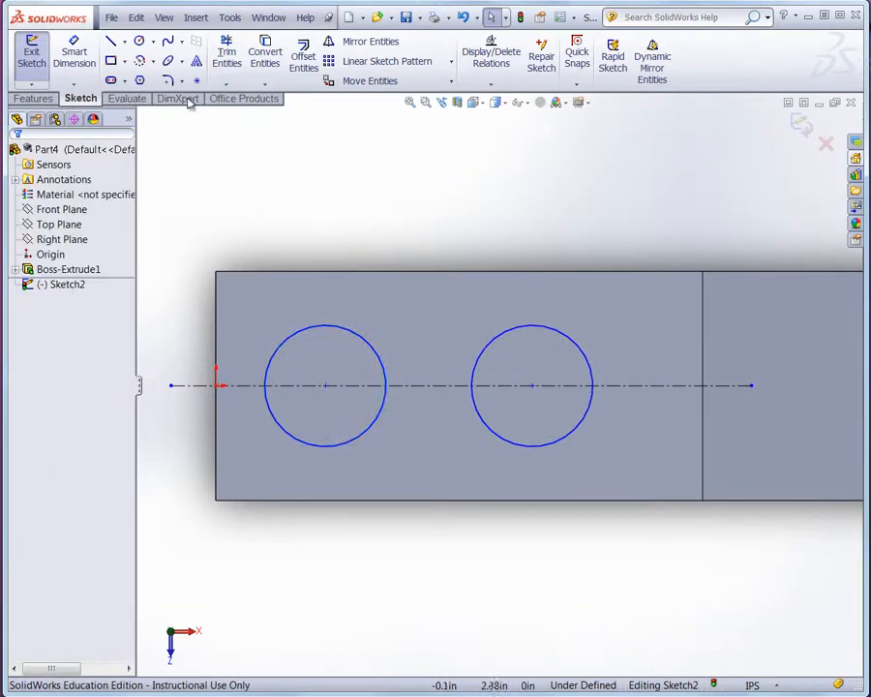
# Step: Dimension the diameter of the circle nearer the origin and display that dimension as a radius
pyautogui.click(74, 53)
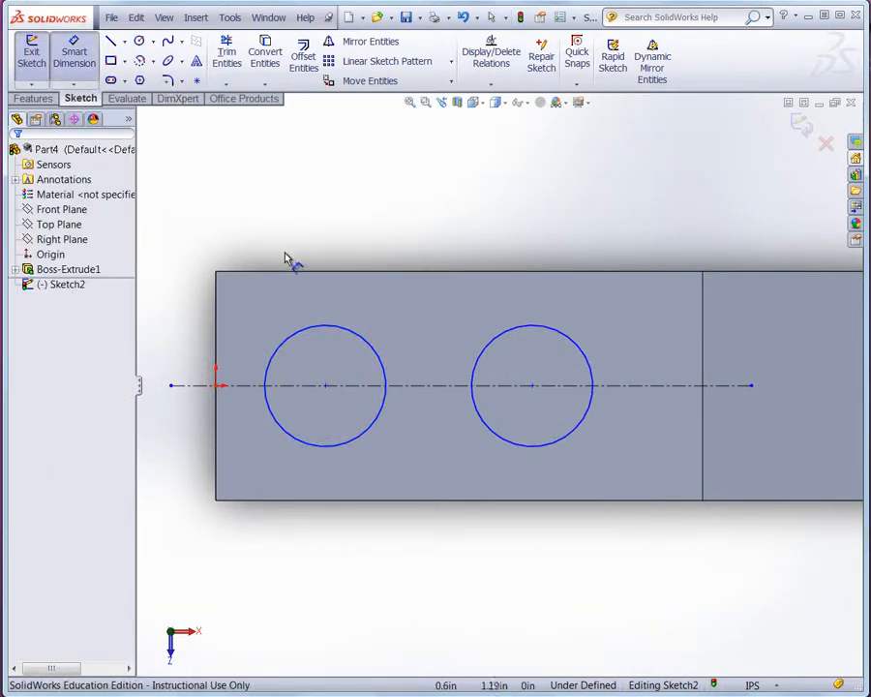
pyautogui.click(341, 329)
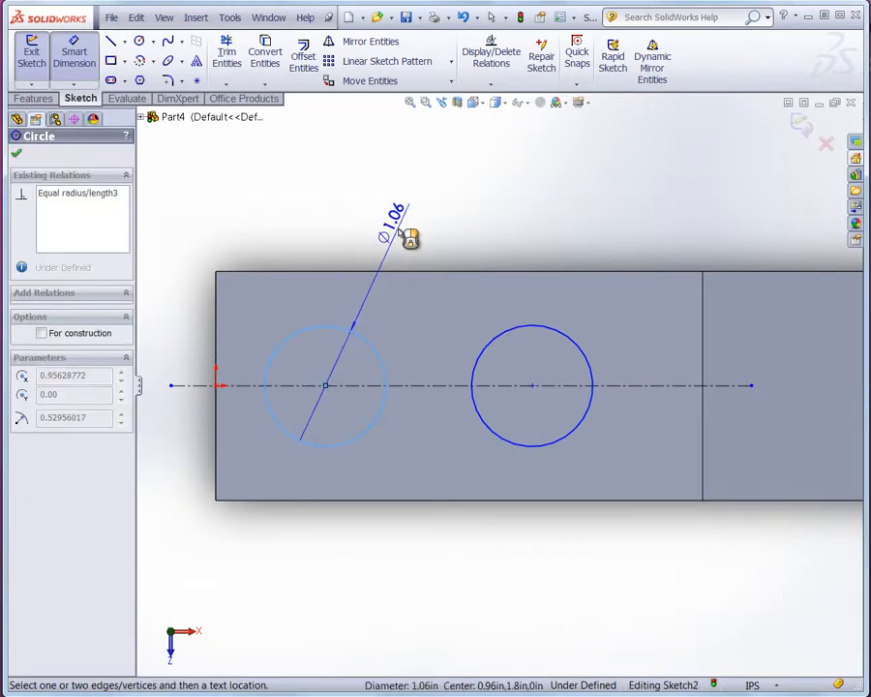
pyautogui.click(399, 231)
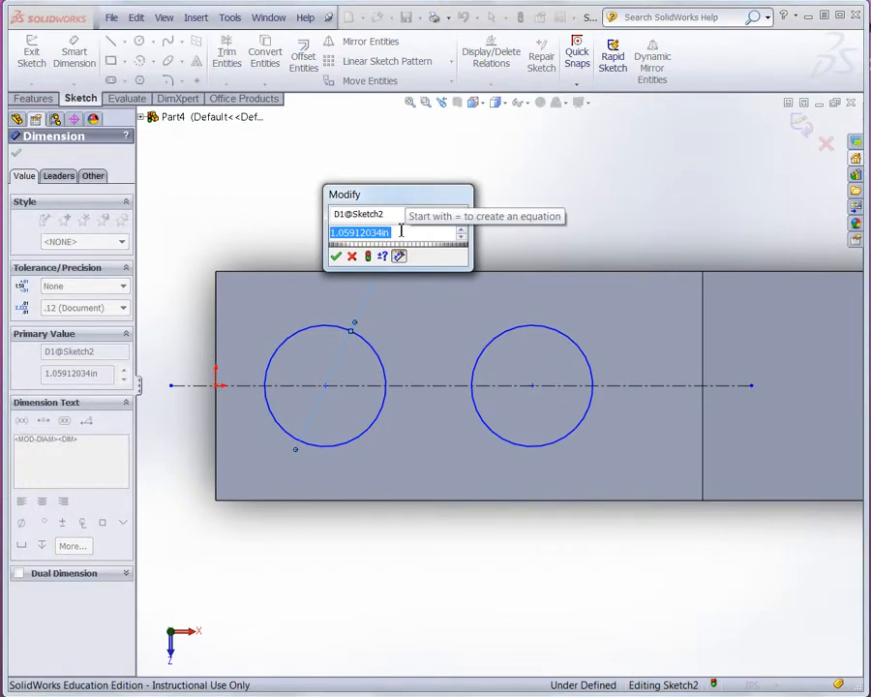
pyautogui.click(335, 255)
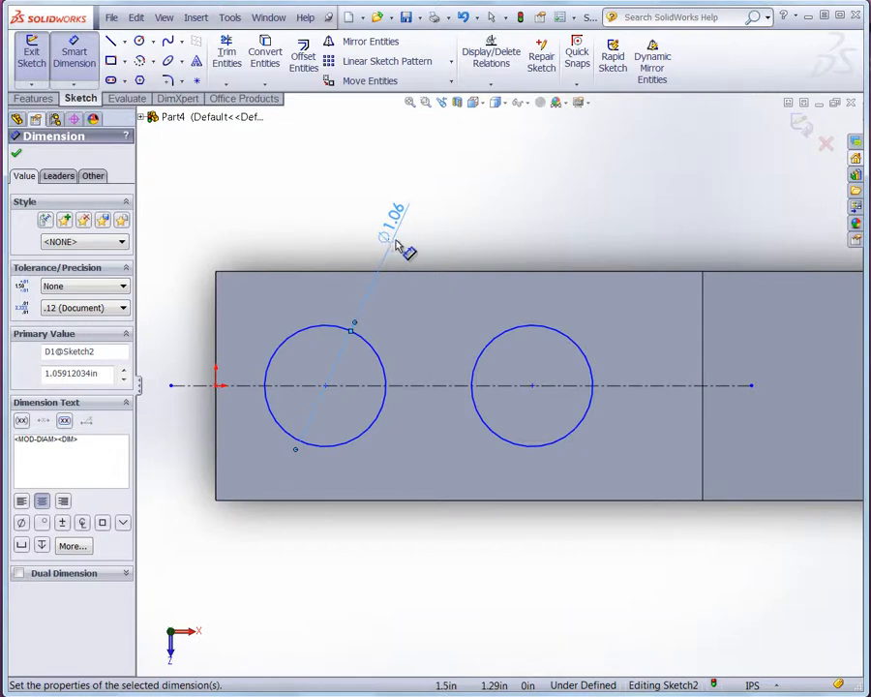
pyautogui.press('Escape')
pyautogui.click(392, 240)
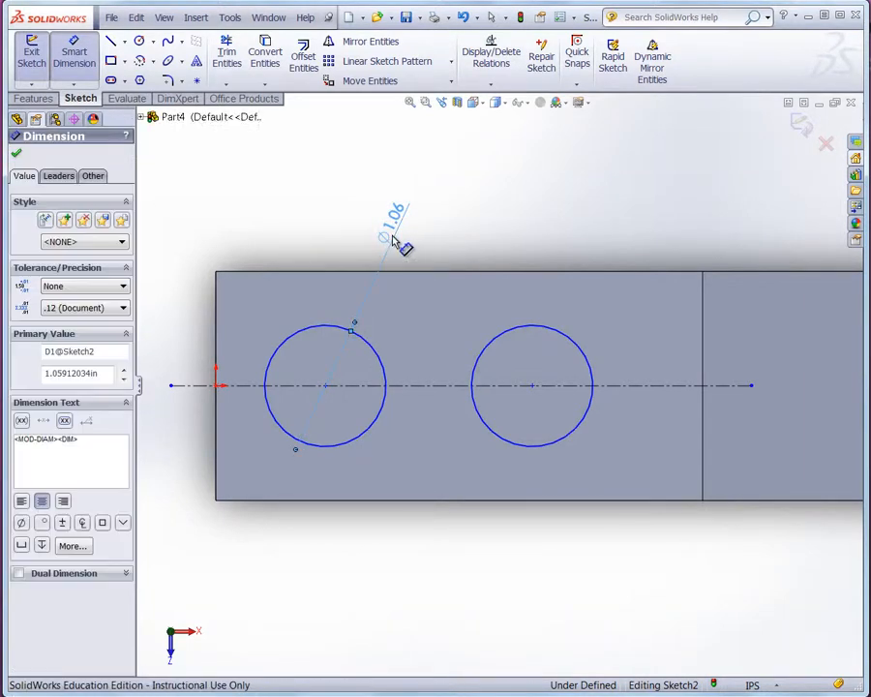
pyautogui.rightClick(392, 240)
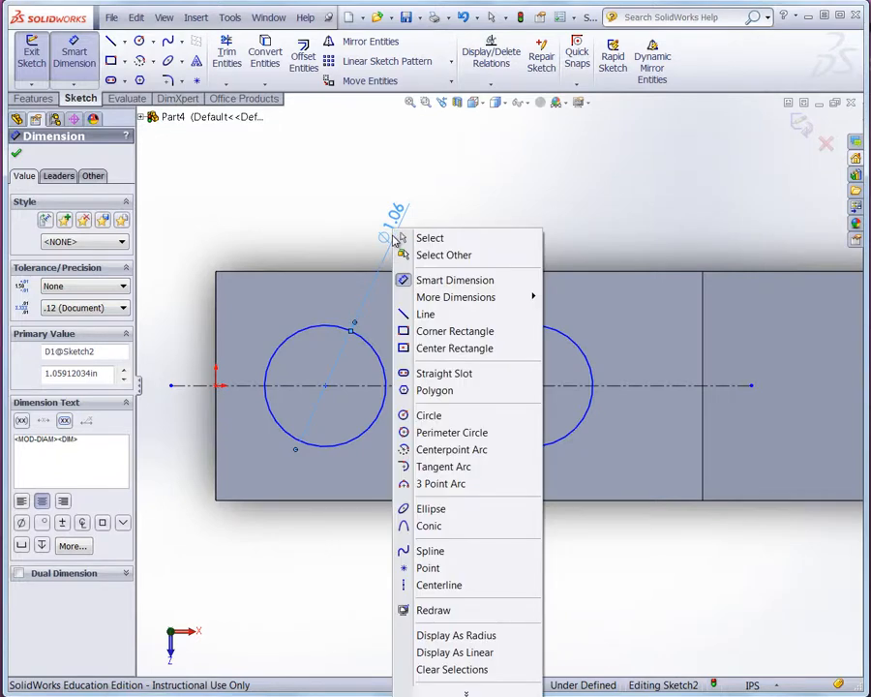
pyautogui.click(448, 638)
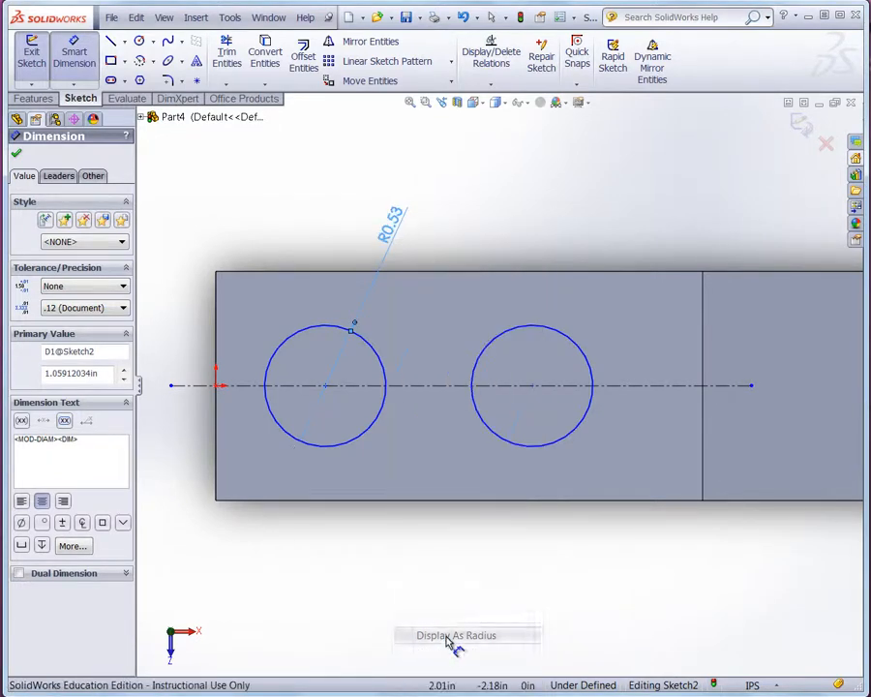
# Step: Set the radius of the circle nearer the origin to 0.5 in
pyautogui.doubleClick(396, 235)
pyautogui.write('.5')
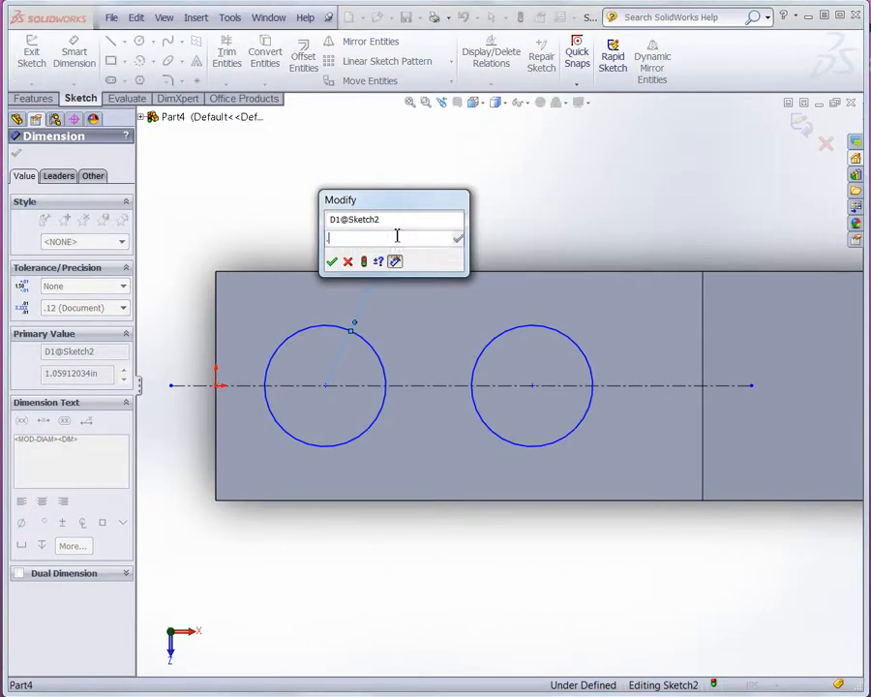
pyautogui.press('Return')
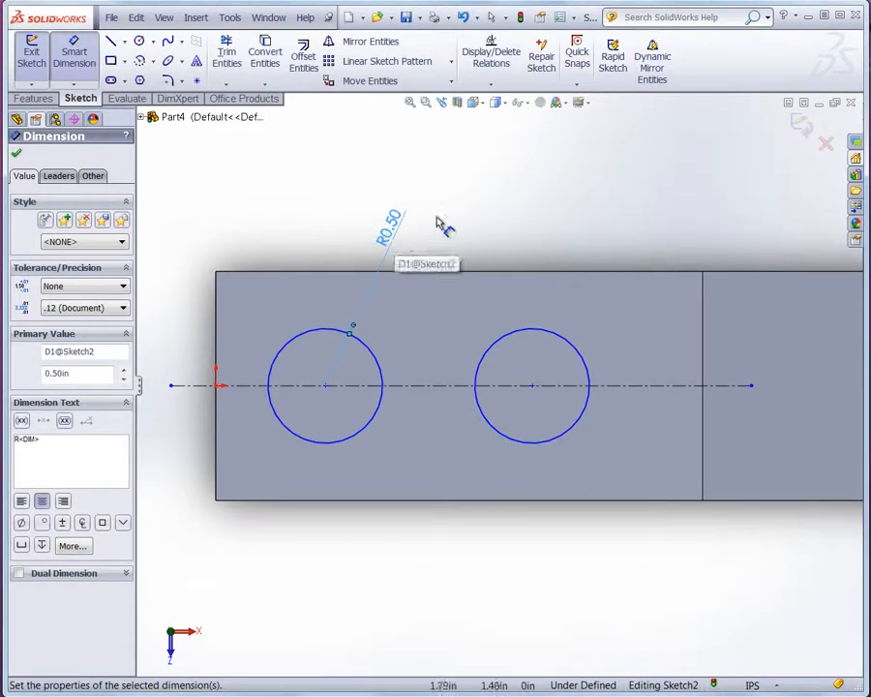
pyautogui.click(509, 221)
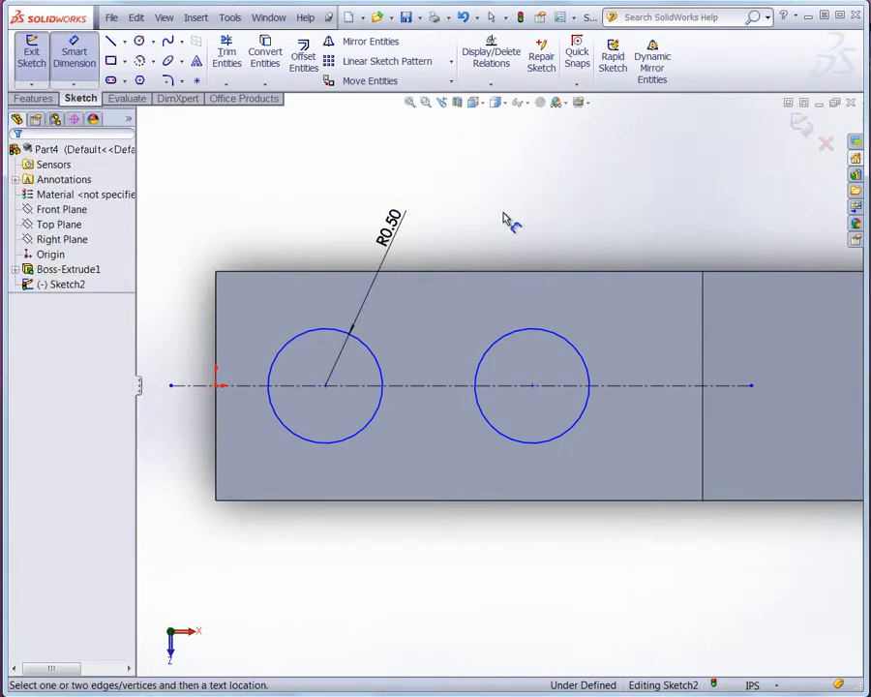
# Step: Dimension the distance from the face's short edge at the origin to the nearer circle's centre as 1 in
pyautogui.click(217, 306)
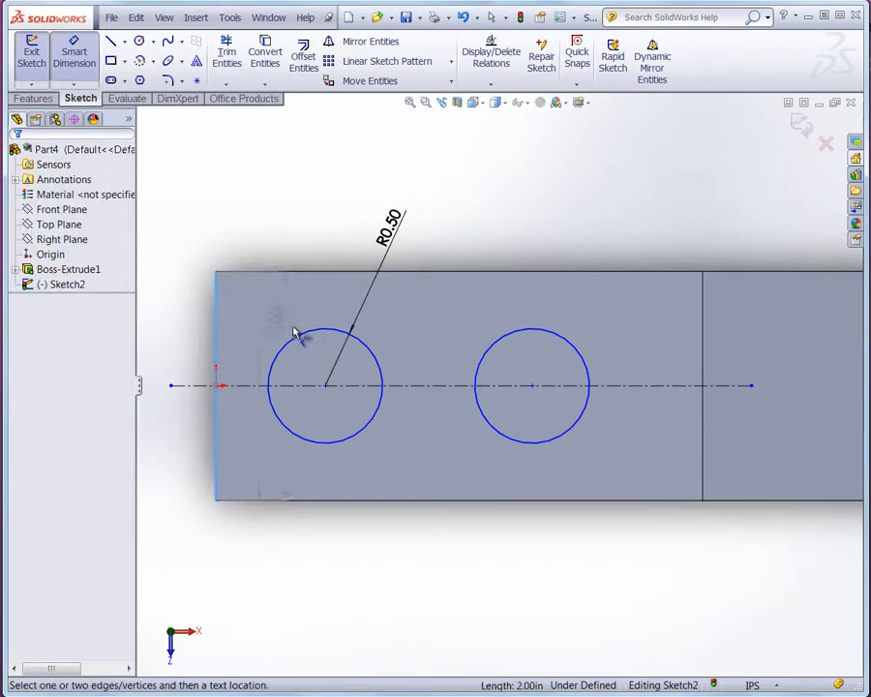
pyautogui.click(294, 339)
pyautogui.click(277, 199)
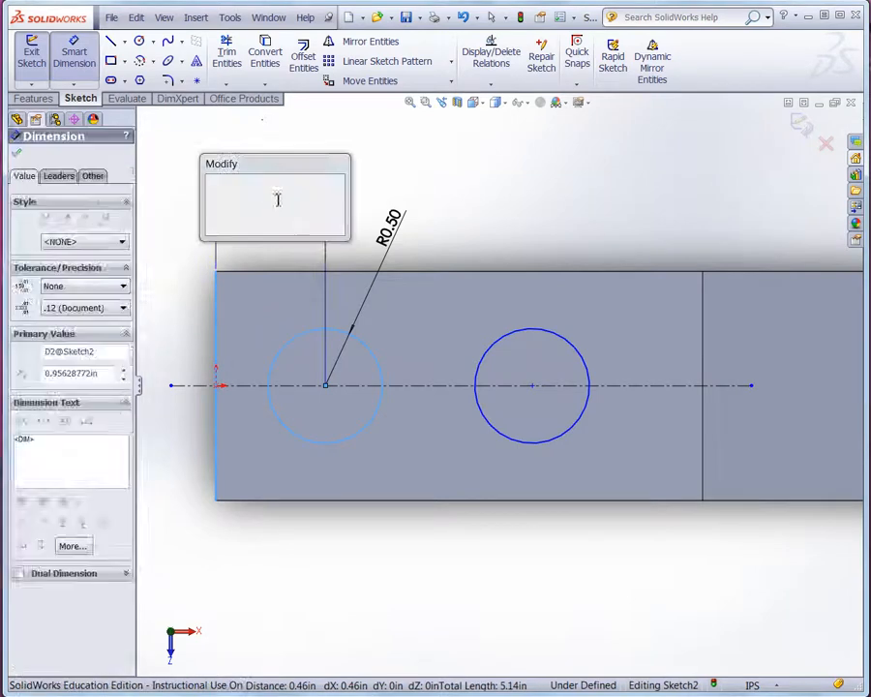
pyautogui.write('1')
pyautogui.press('Return')
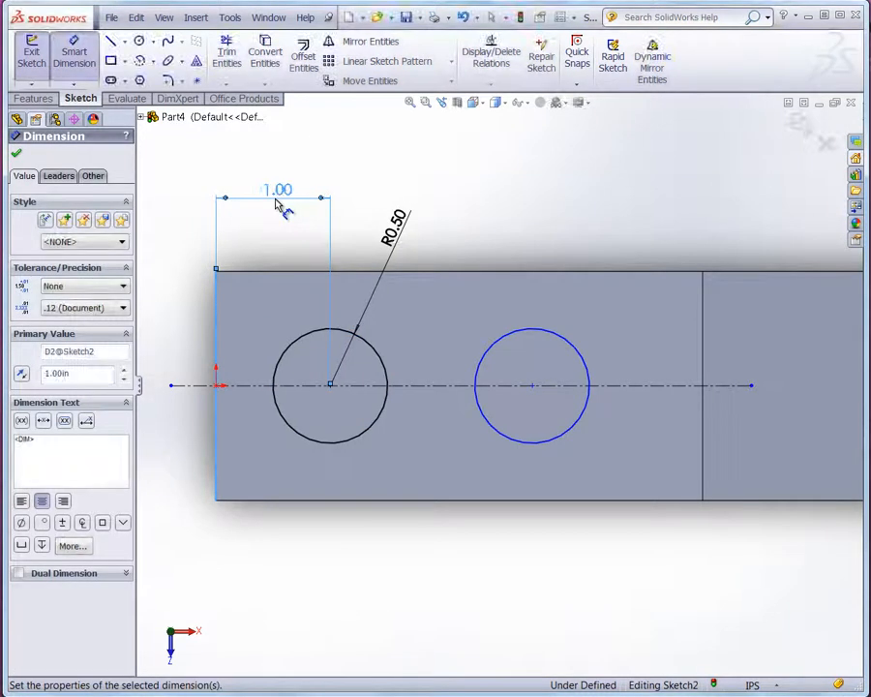
# Step: Dimension the centre-to-centre distance between the two circles as 1.50 in
pyautogui.click(304, 341)
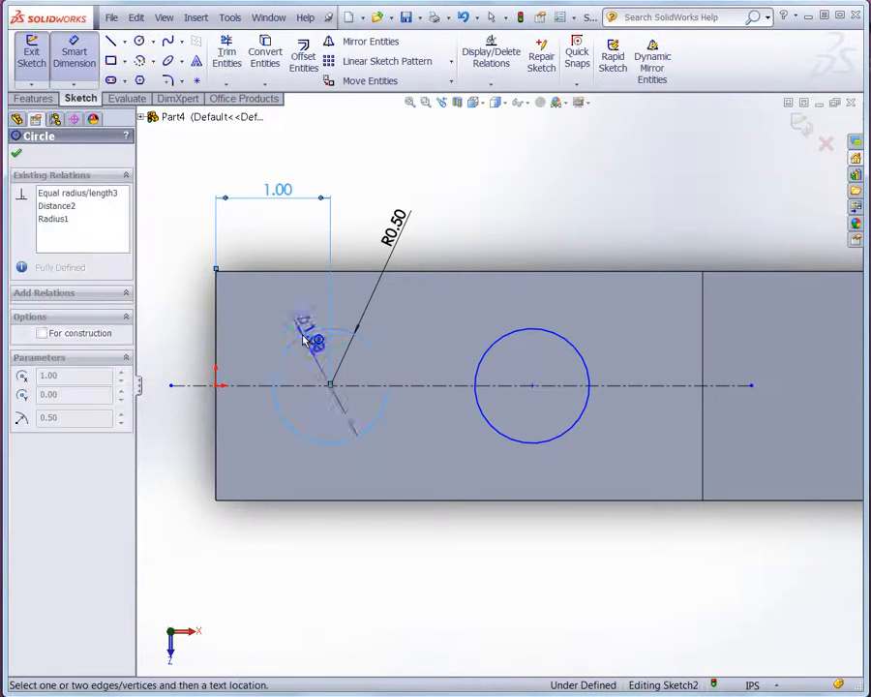
pyautogui.click(524, 334)
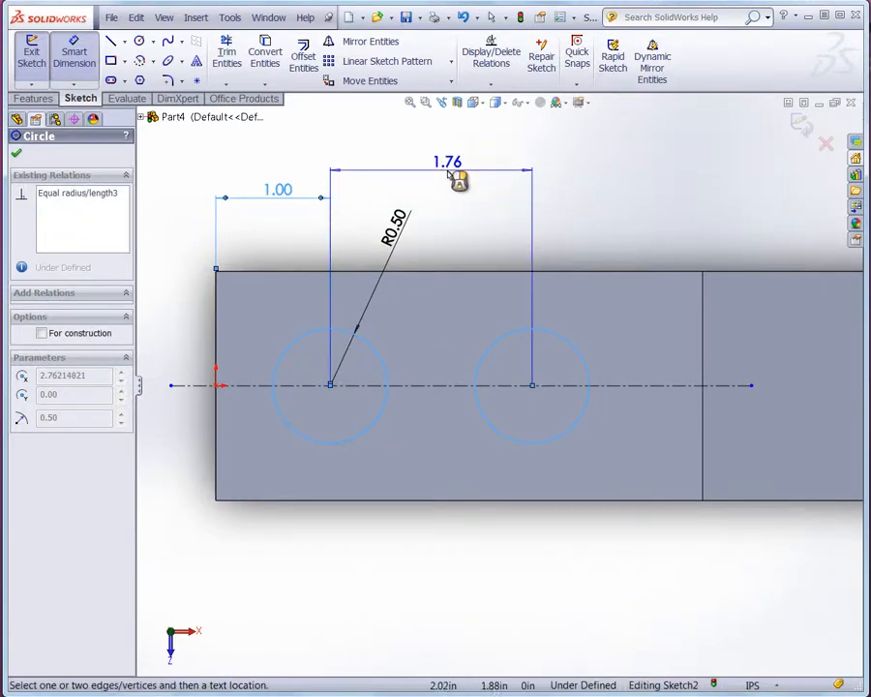
pyautogui.click(453, 176)
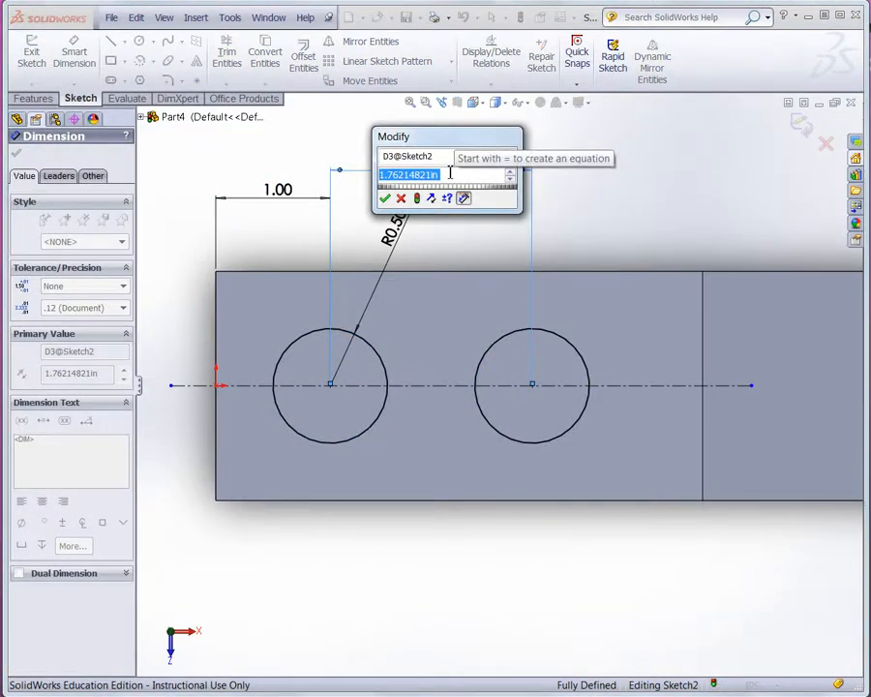
pyautogui.write('1.50')
pyautogui.press('Return')
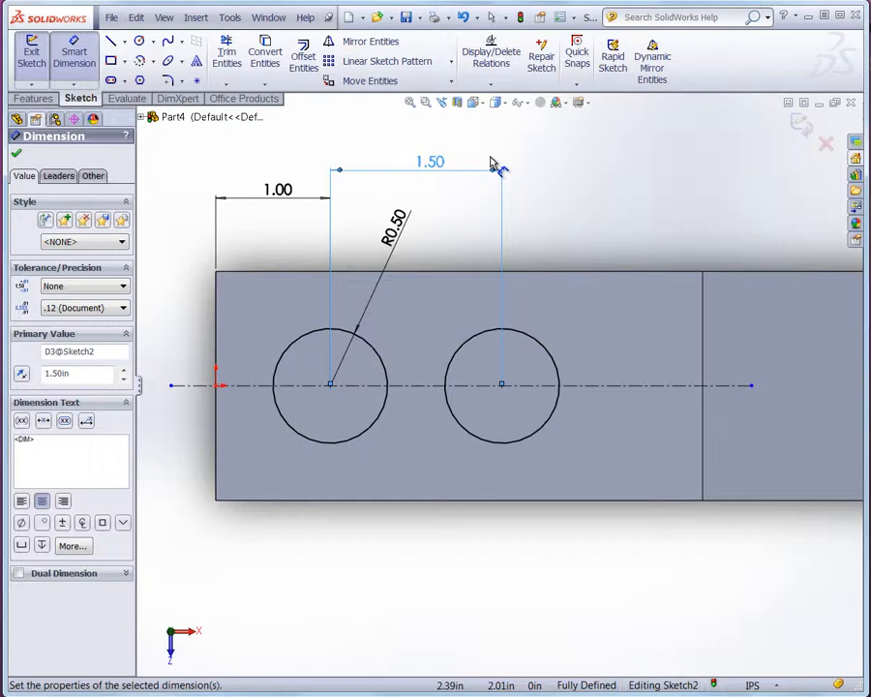
# Step: Draw a horizontal line about 2.57 in long above both circles, about 0.67 in from the centerline
pyautogui.click(111, 41)
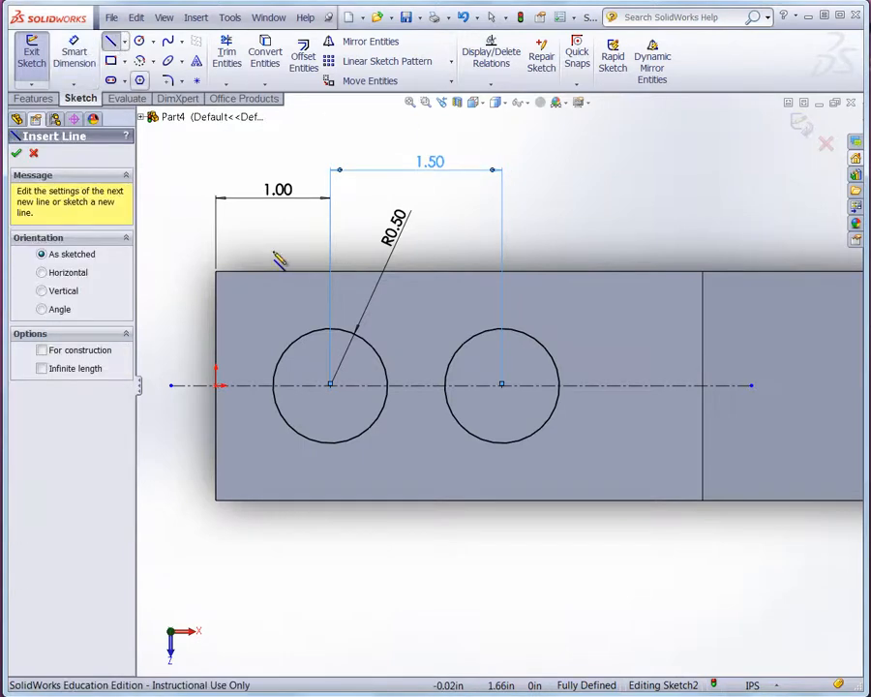
pyautogui.click(292, 308)
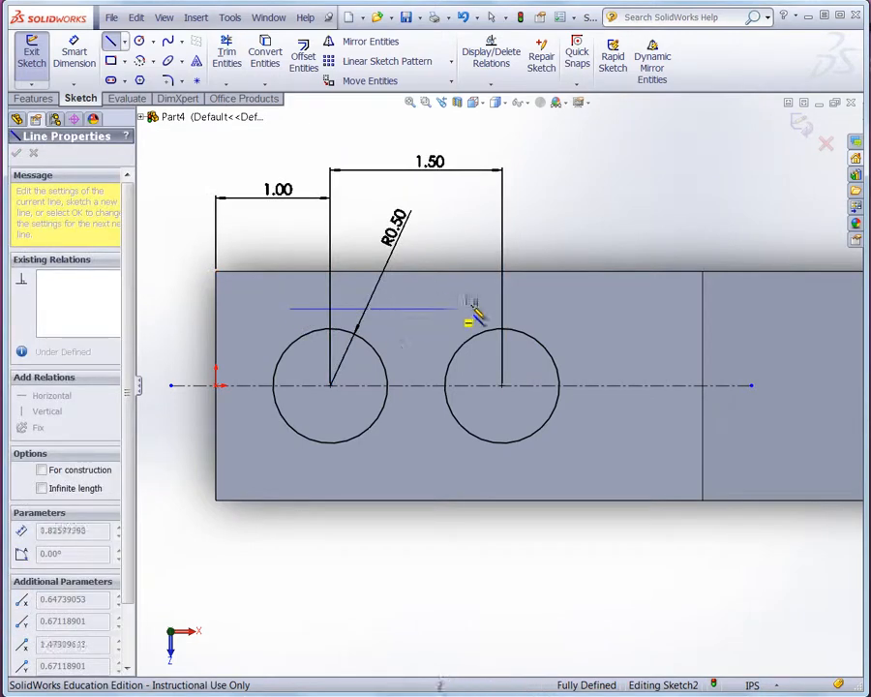
pyautogui.doubleClick(585, 308)
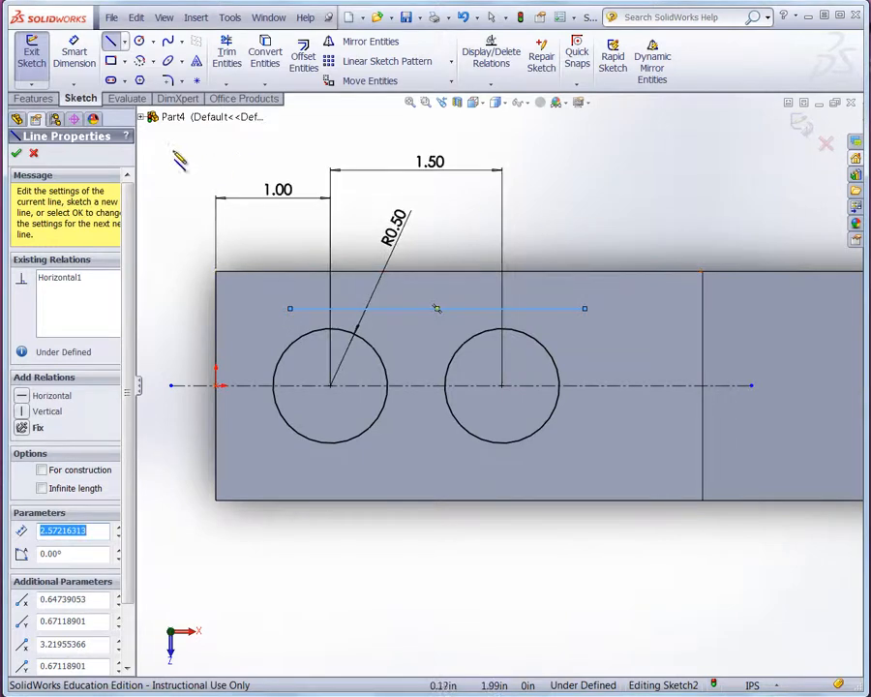
pyautogui.click(16, 154)
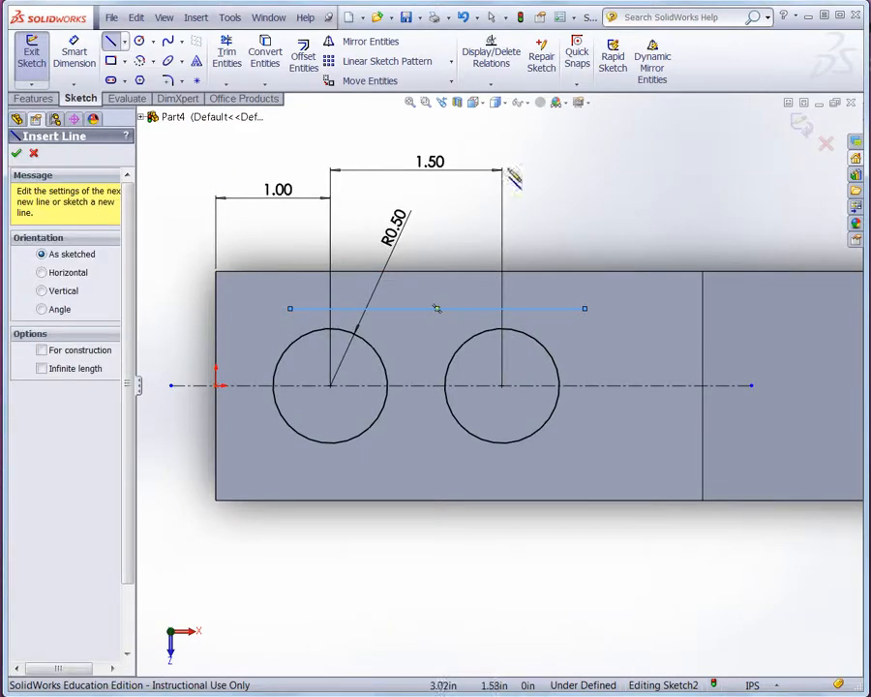
pyautogui.press('Escape')
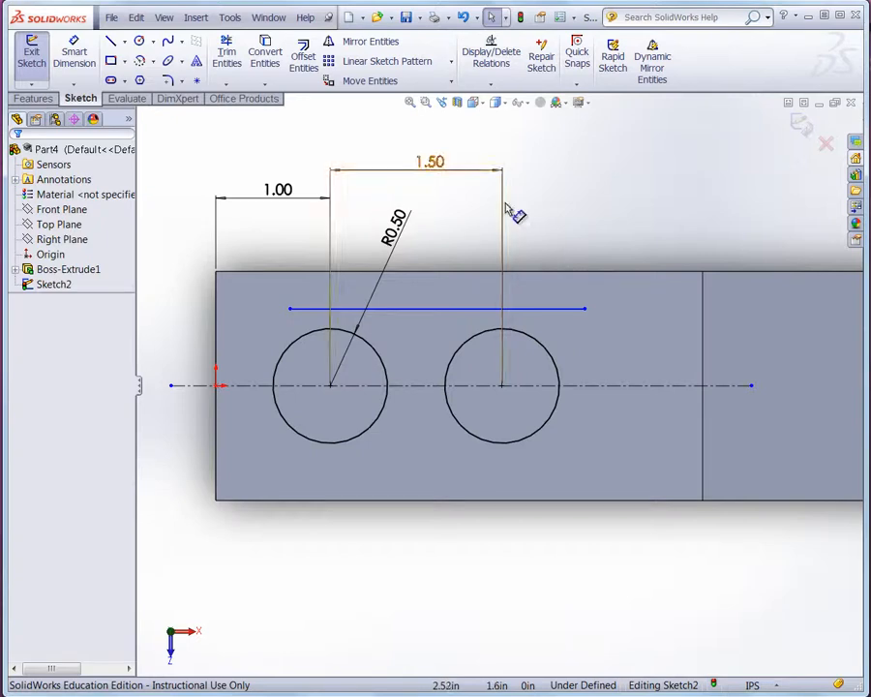
# Step: Add a Tangent relation between the circle nearer the origin and the horizontal line above it
pyautogui.click(288, 351)
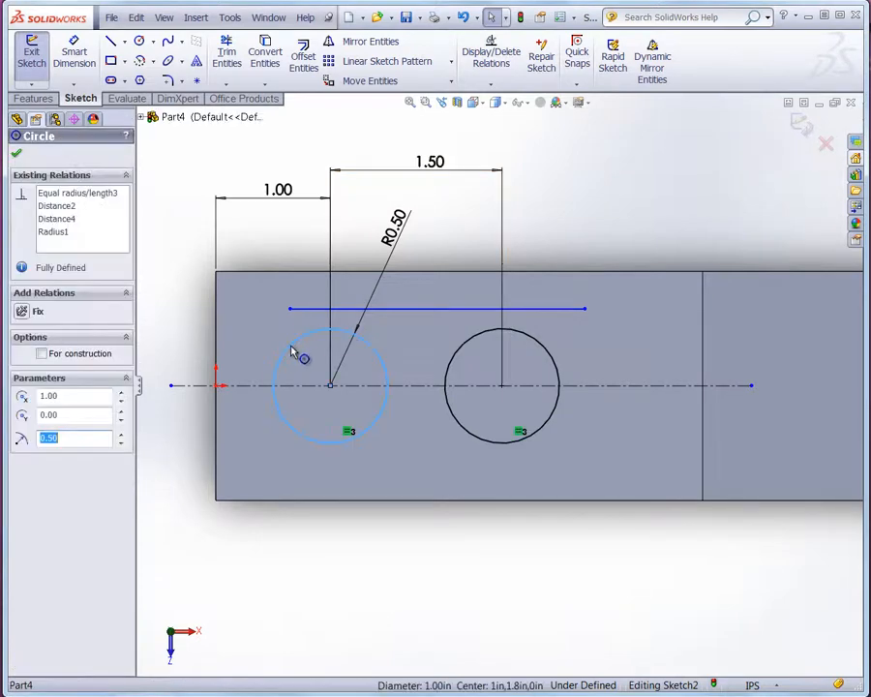
pyautogui.keyDown('ctrl'); pyautogui.click(408, 312); pyautogui.keyUp('ctrl')
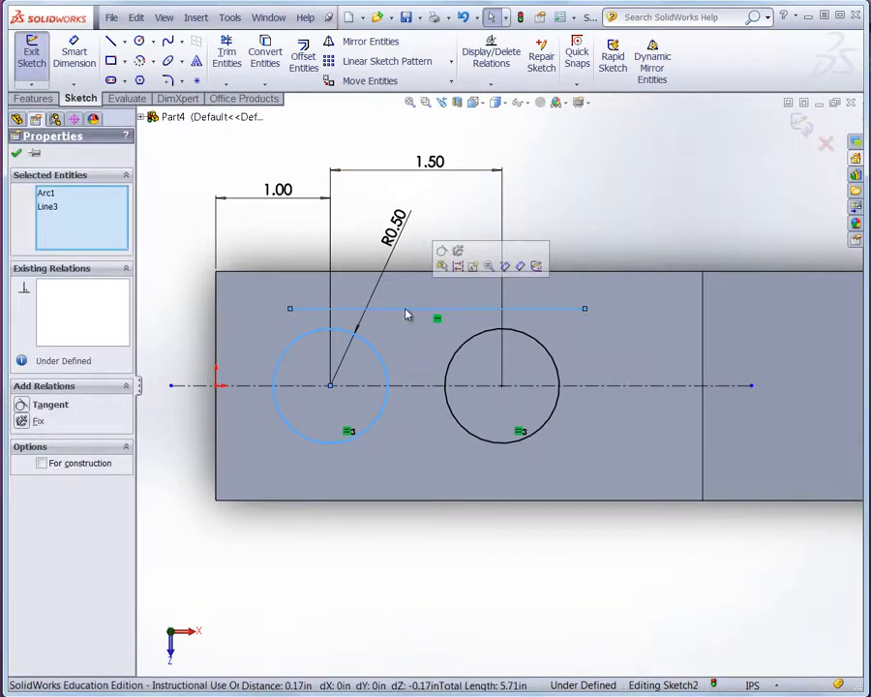
pyautogui.click(22, 405)
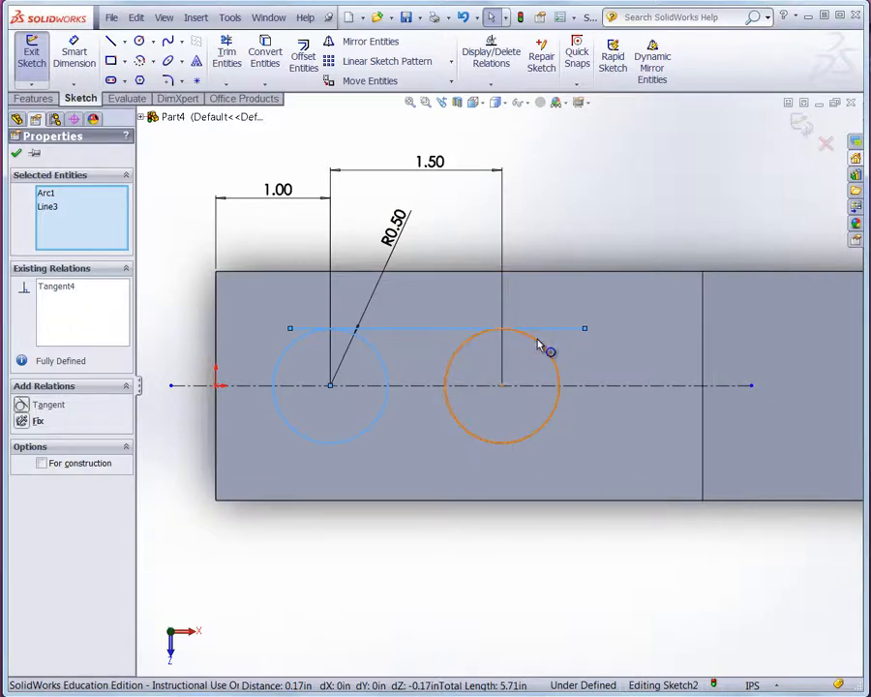
pyautogui.click(624, 253)
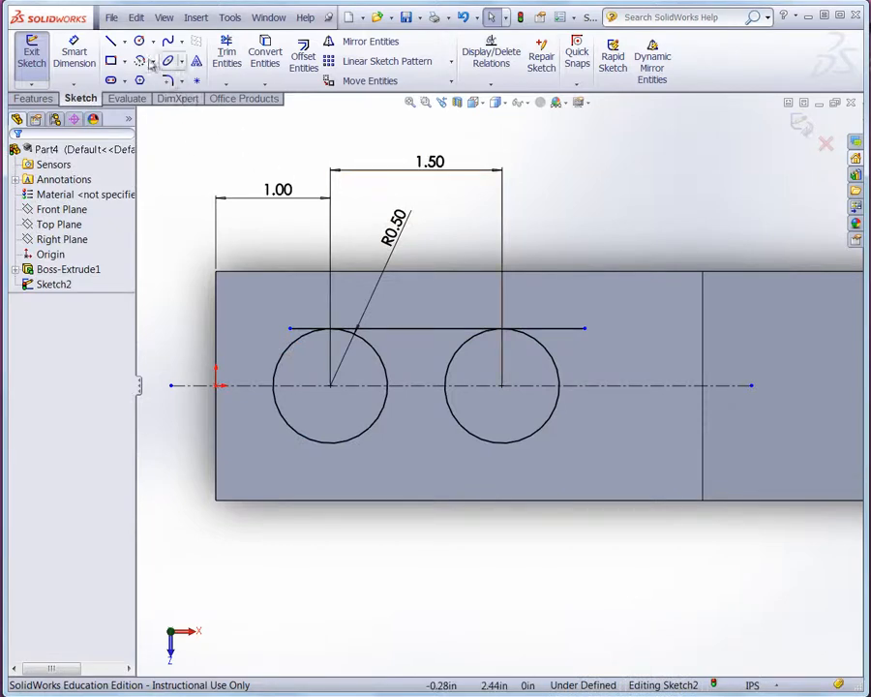
# Step: Trim both overhanging ends of the tangent line back to its tangent points on the two circles
pyautogui.click(227, 53)
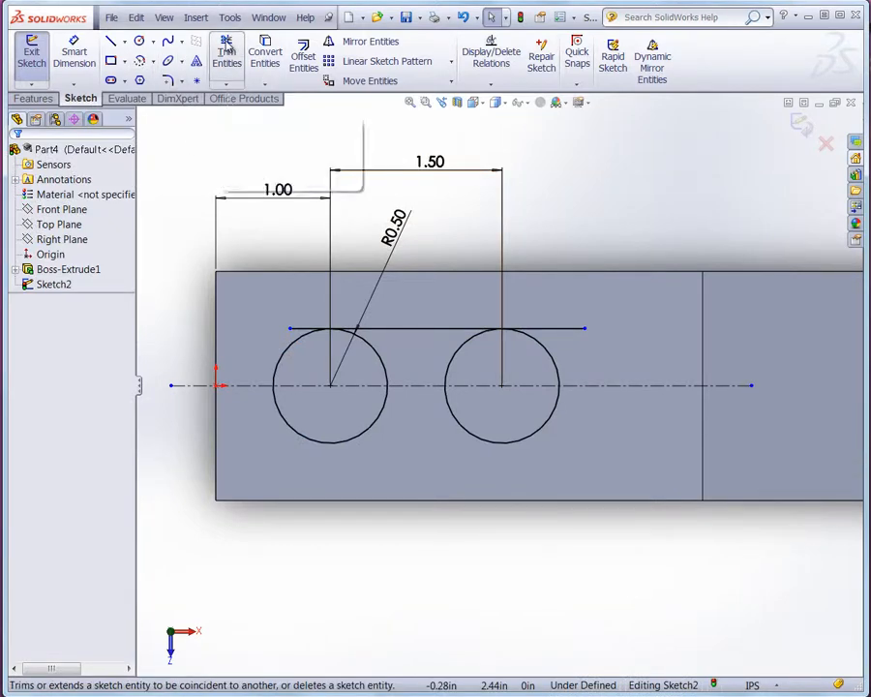
pyautogui.click(306, 329)
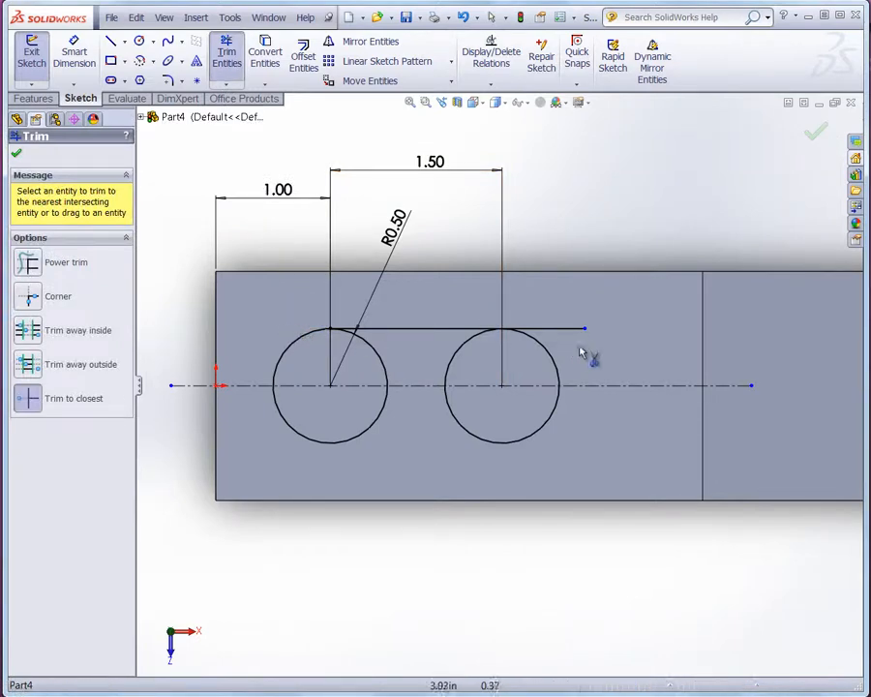
pyautogui.click(564, 331)
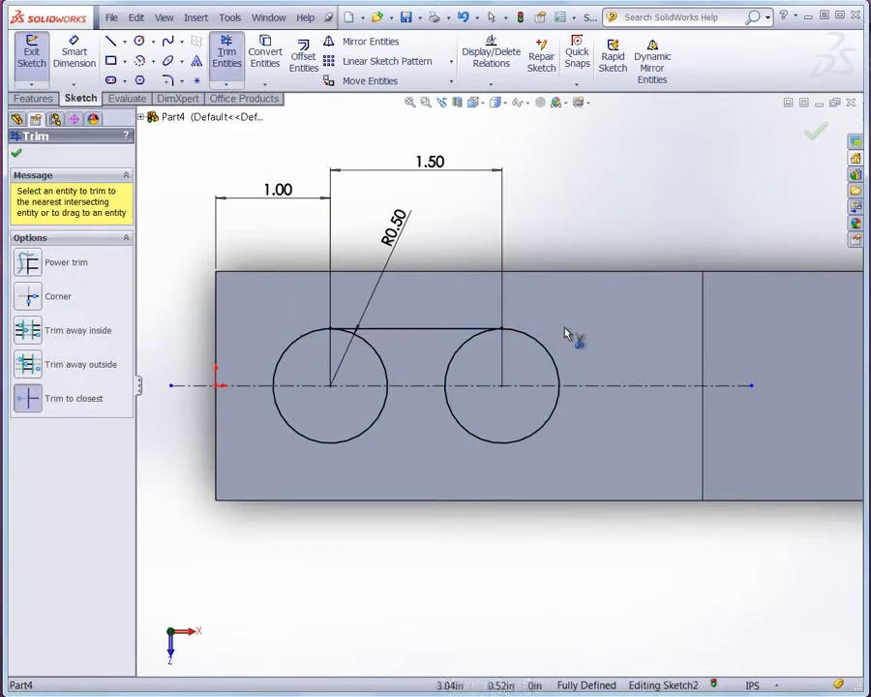
pyautogui.click(17, 153)
pyautogui.click(198, 155)
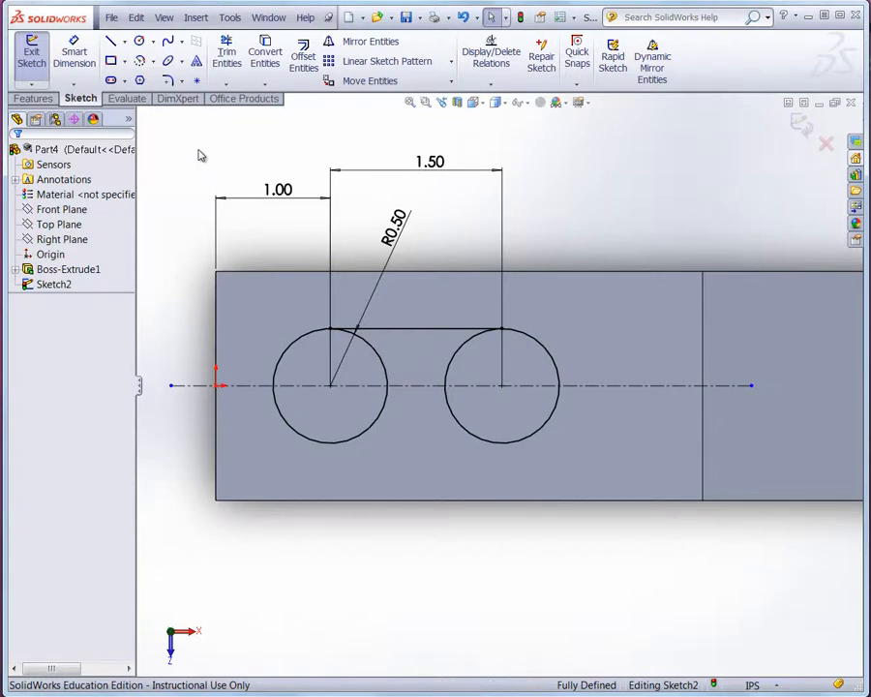
# Step: Mirror the trimmed tangent line about the horizontal centerline, keeping the original as a copy
pyautogui.click(362, 42)
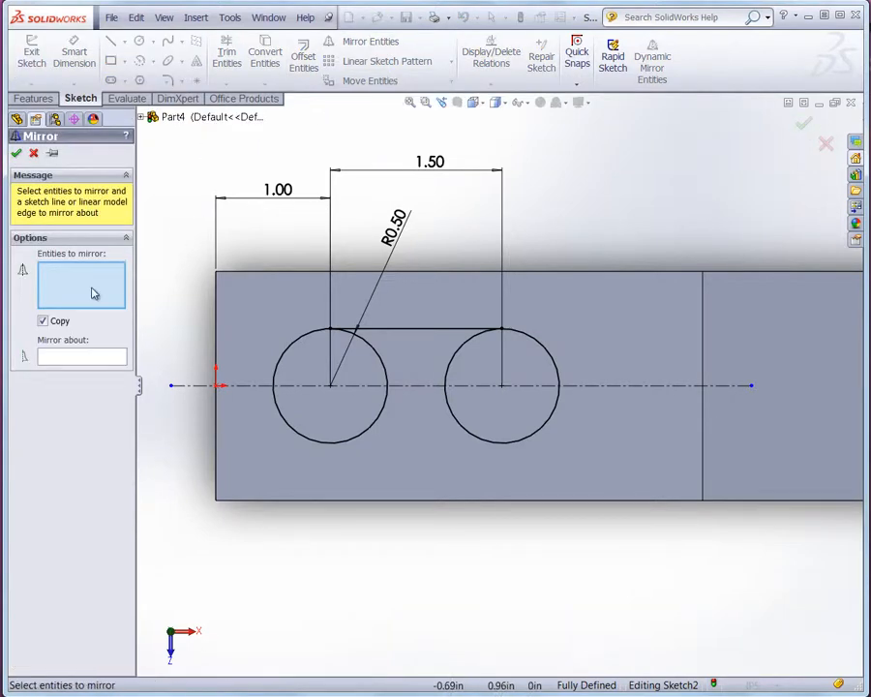
pyautogui.click(435, 330)
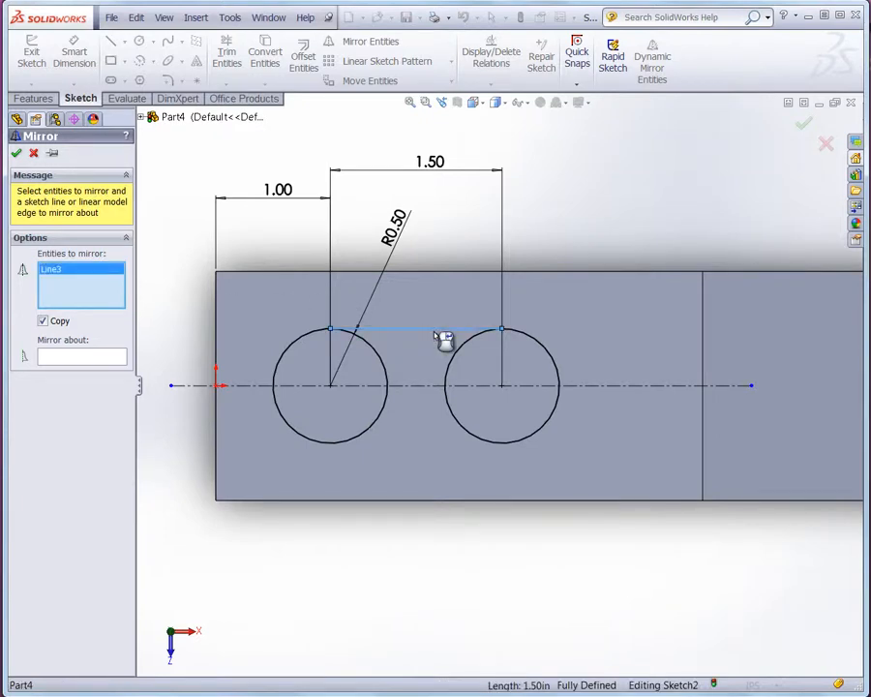
pyautogui.click(70, 358)
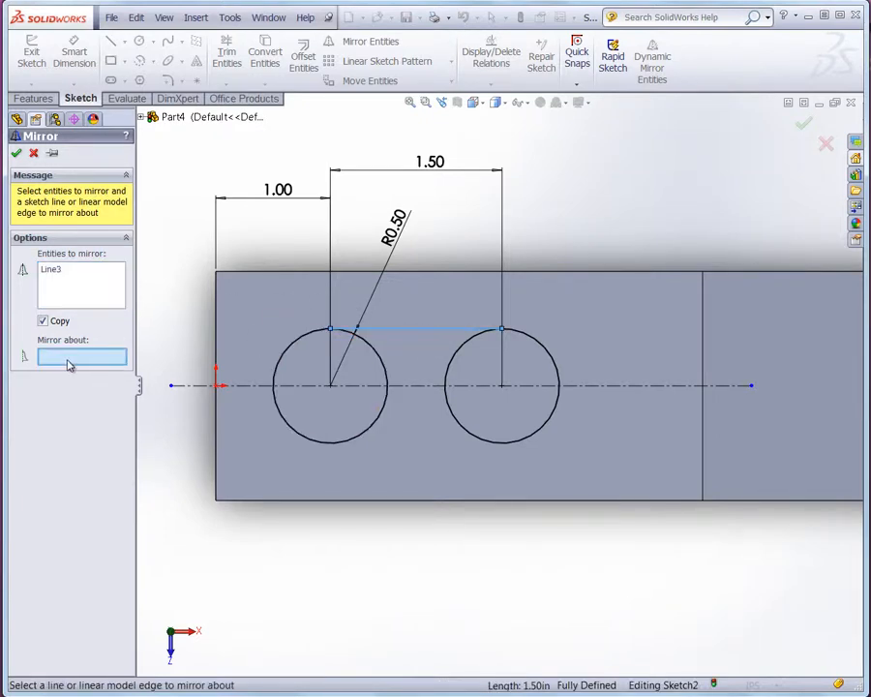
pyautogui.click(414, 386)
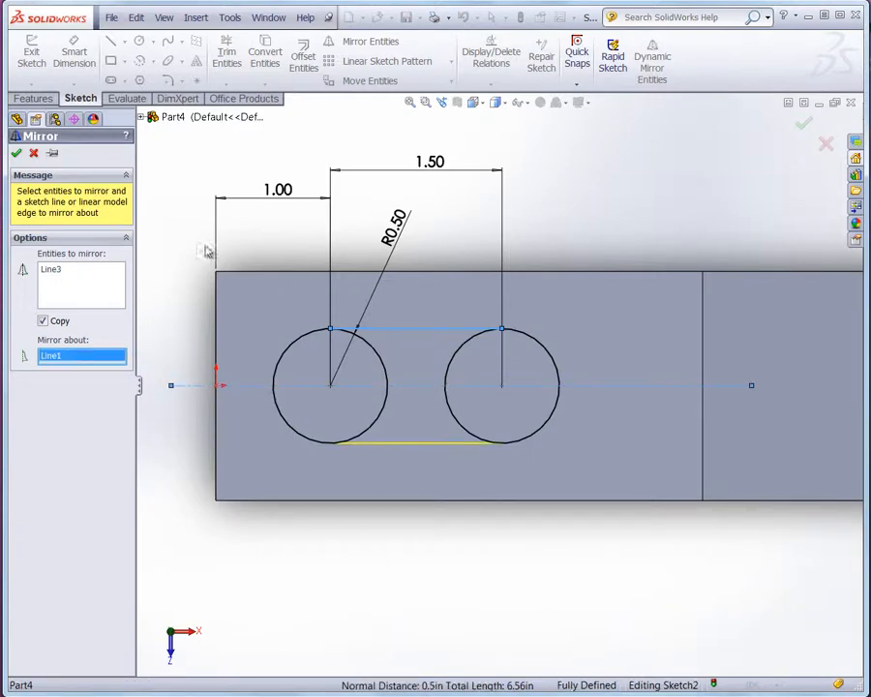
pyautogui.click(17, 153)
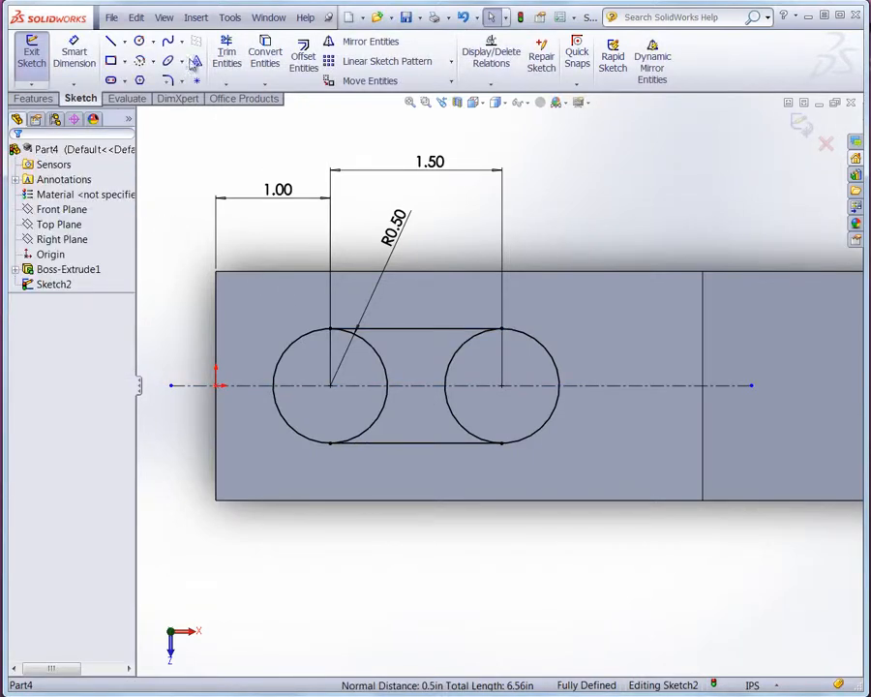
# Step: Trim away the inner halves of both circles to leave a closed straight-slot outline
pyautogui.click(227, 53)
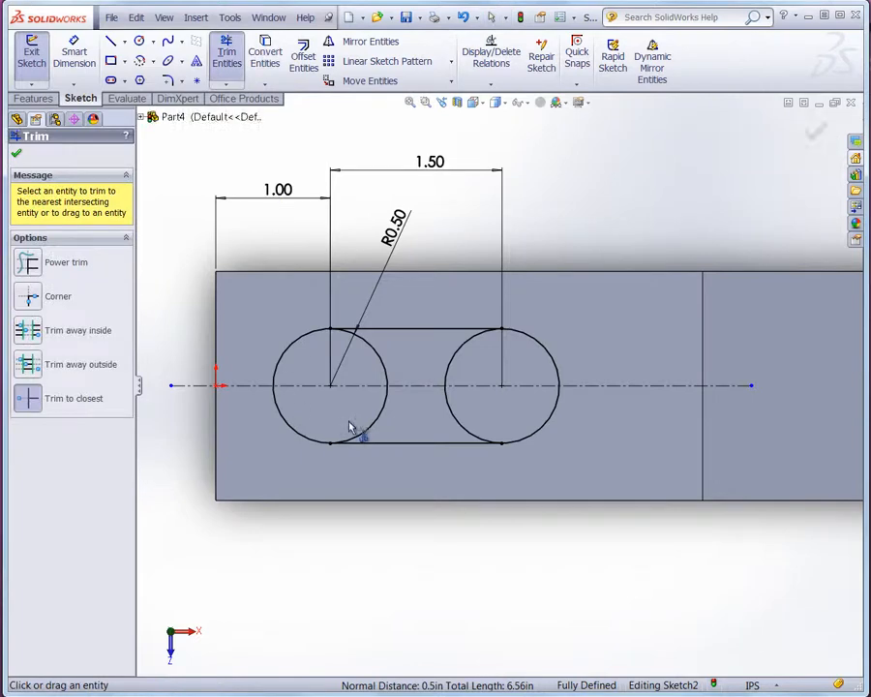
pyautogui.moveTo(375, 432)
pyautogui.mouseDown()
pyautogui.moveTo(383, 437)
pyautogui.moveTo(382, 364)
pyautogui.moveTo(462, 356)
pyautogui.moveTo(466, 436)
pyautogui.moveTo(458, 430)
pyautogui.mouseUp()
pyautogui.click(19, 155)
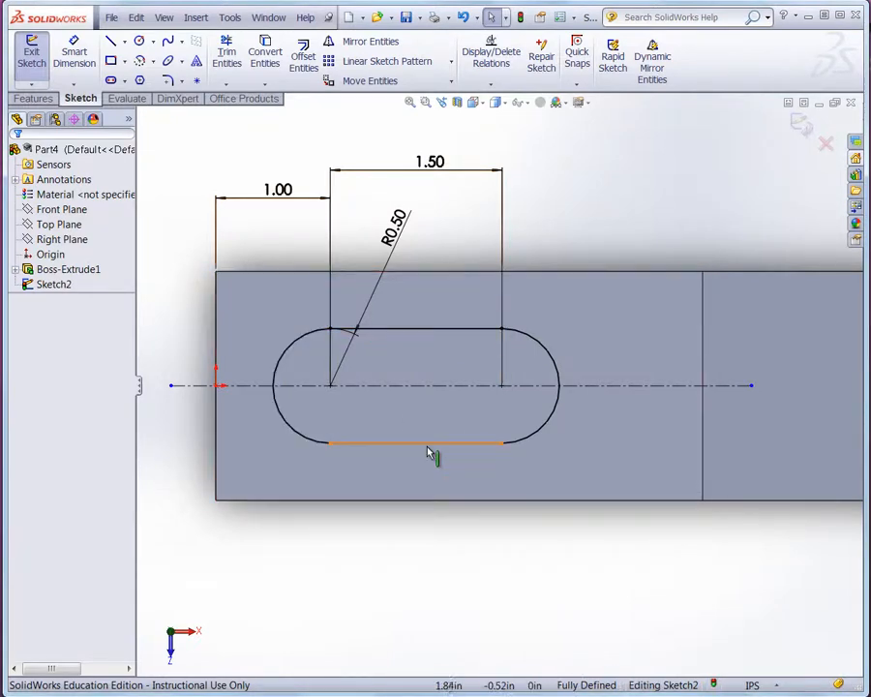
# Step: Cut the slot profile into the block with a blind Extruded Cut 0.25 in deep
pyautogui.click(38, 99)
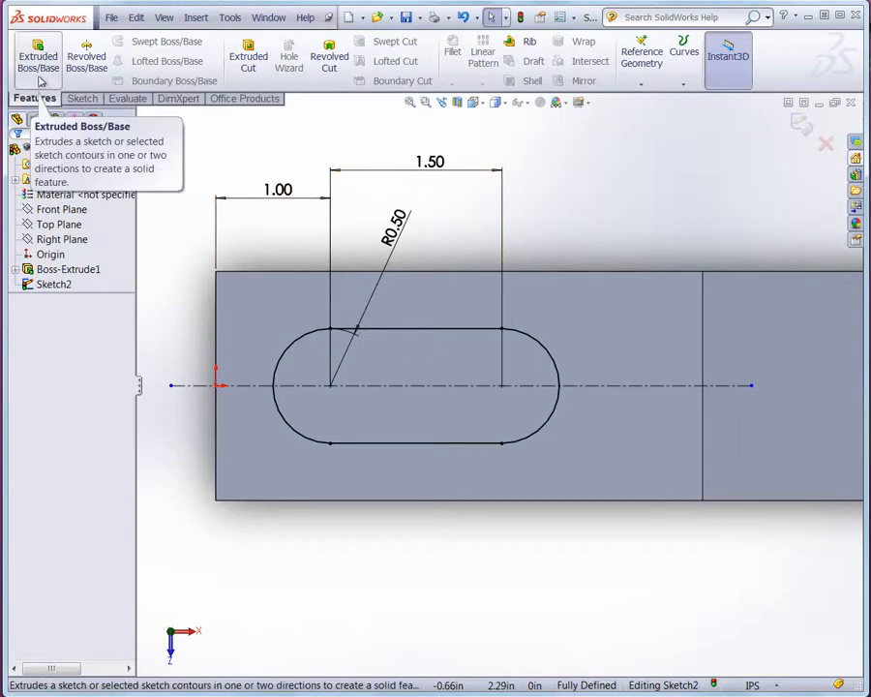
pyautogui.click(254, 66)
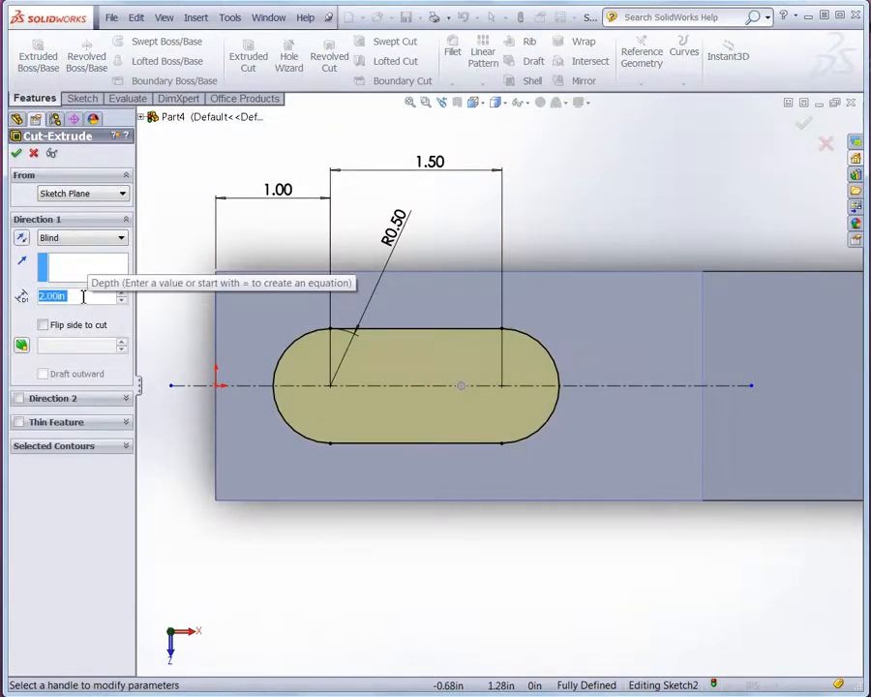
pyautogui.write('.25')
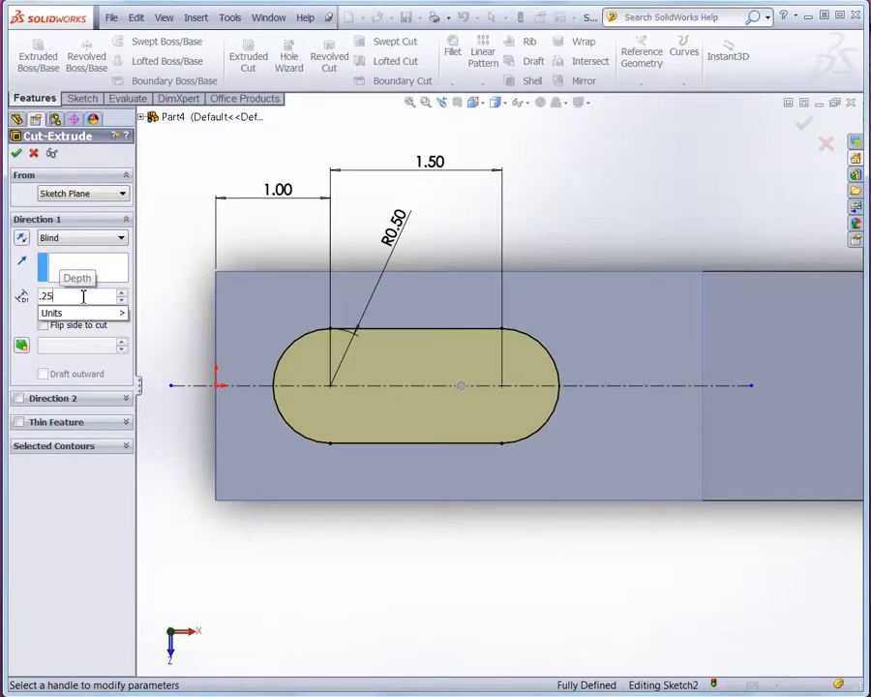
pyautogui.press('Return')
pyautogui.moveTo(348, 514); pyautogui.dragTo(367, 542, button='middle')
pyautogui.moveTo(345, 429); pyautogui.dragTo(307, 494, button='middle')
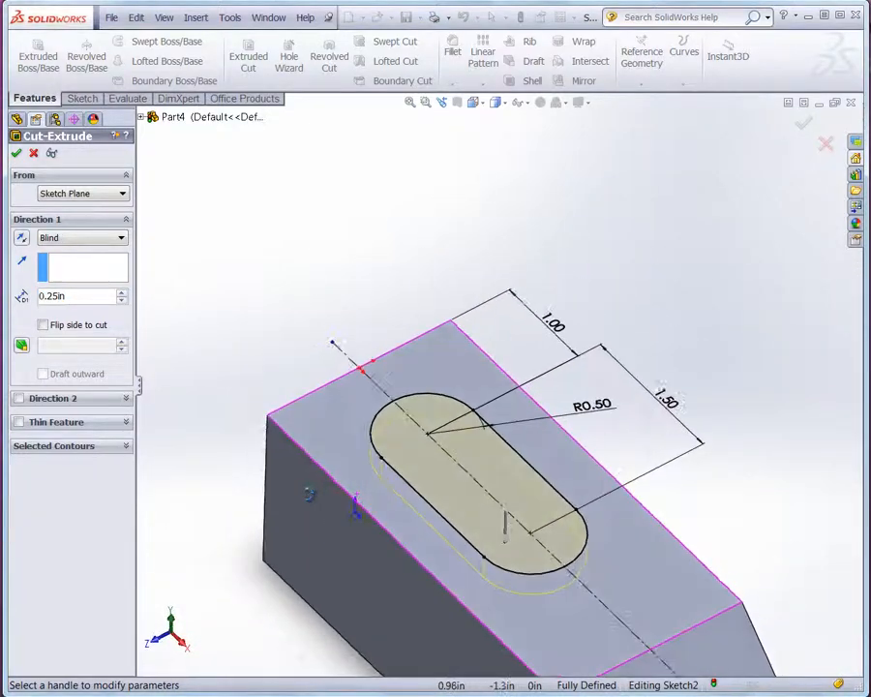
pyautogui.scroll(-2, 451, 435)
pyautogui.scroll(6, 497, 517)
pyautogui.scroll(-5, 548, 442)
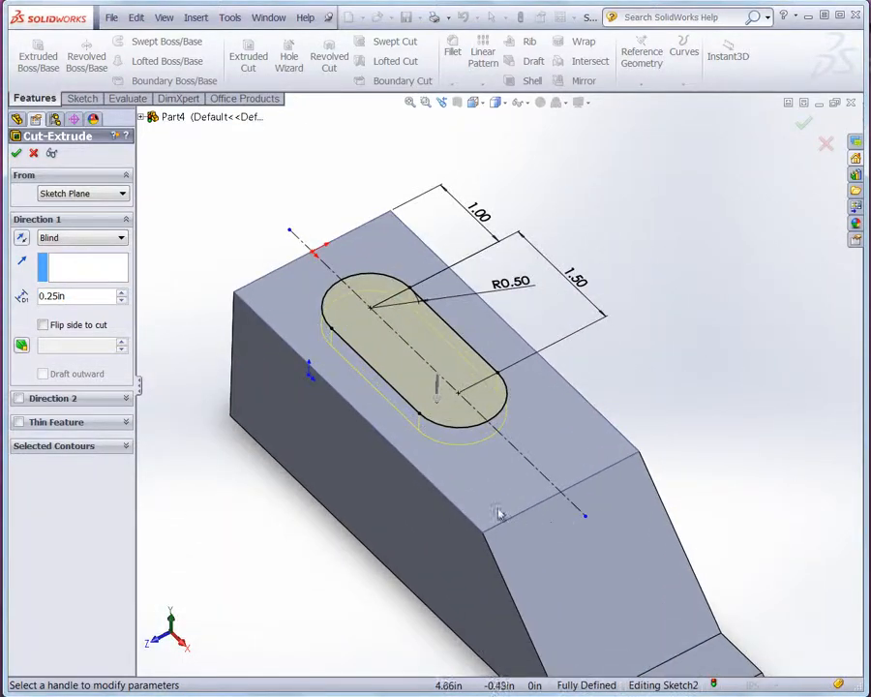
pyautogui.click(16, 153)
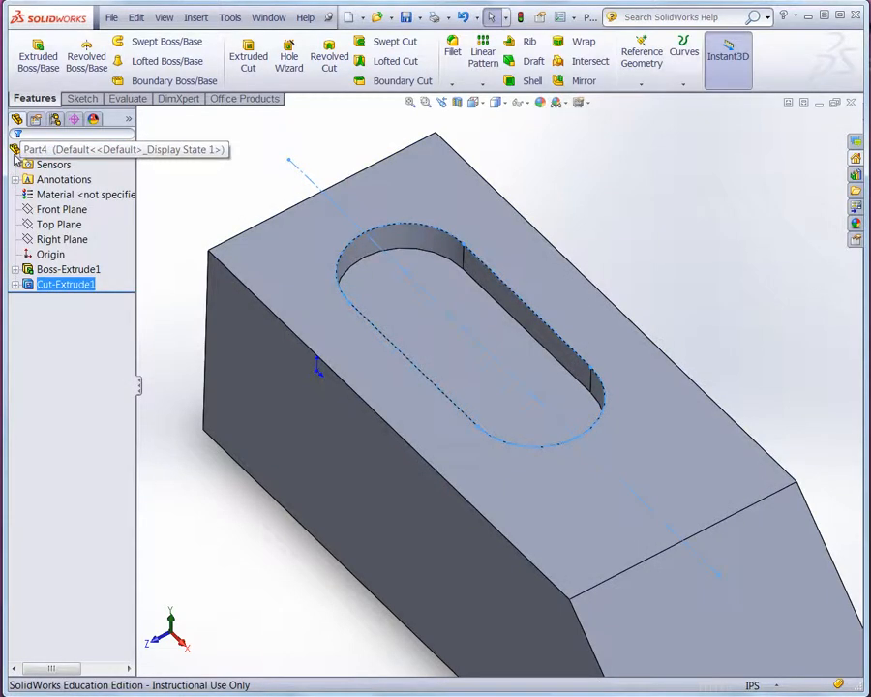
pyautogui.click(16, 155)
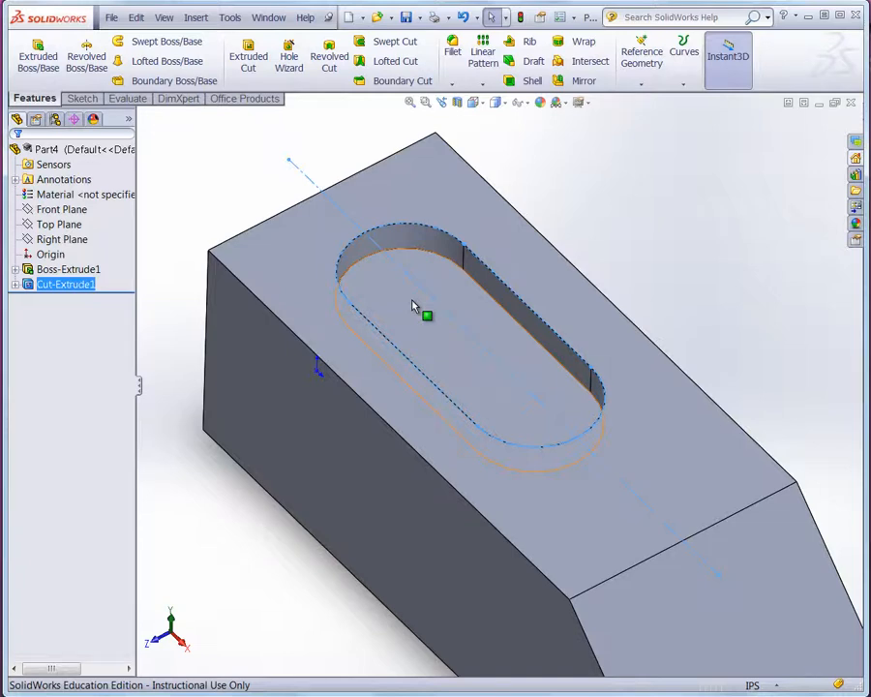
# Step: Start a sketch on the floor face of the slot pocket
pyautogui.click(413, 303)
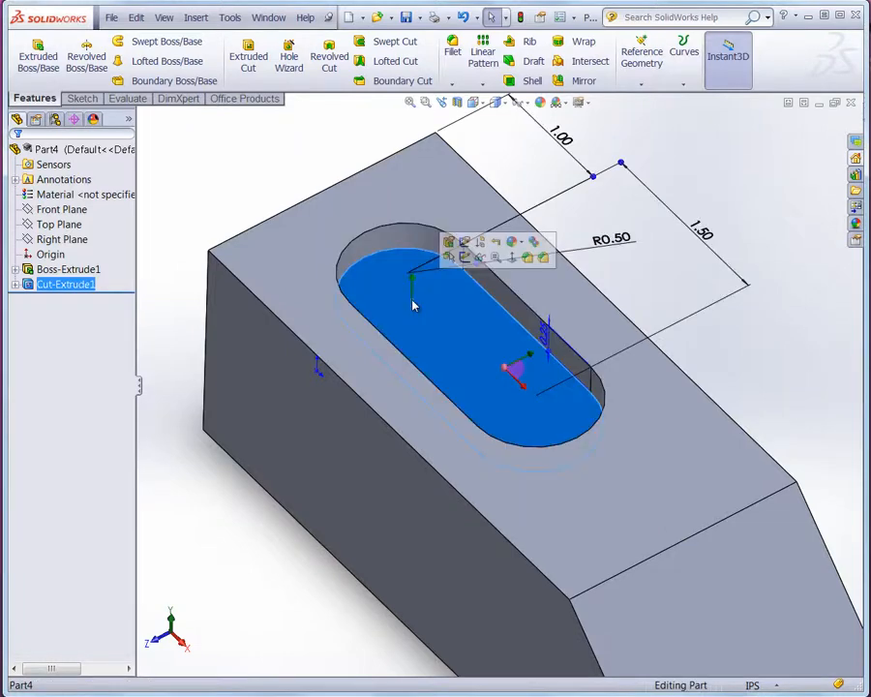
pyautogui.click(464, 256)
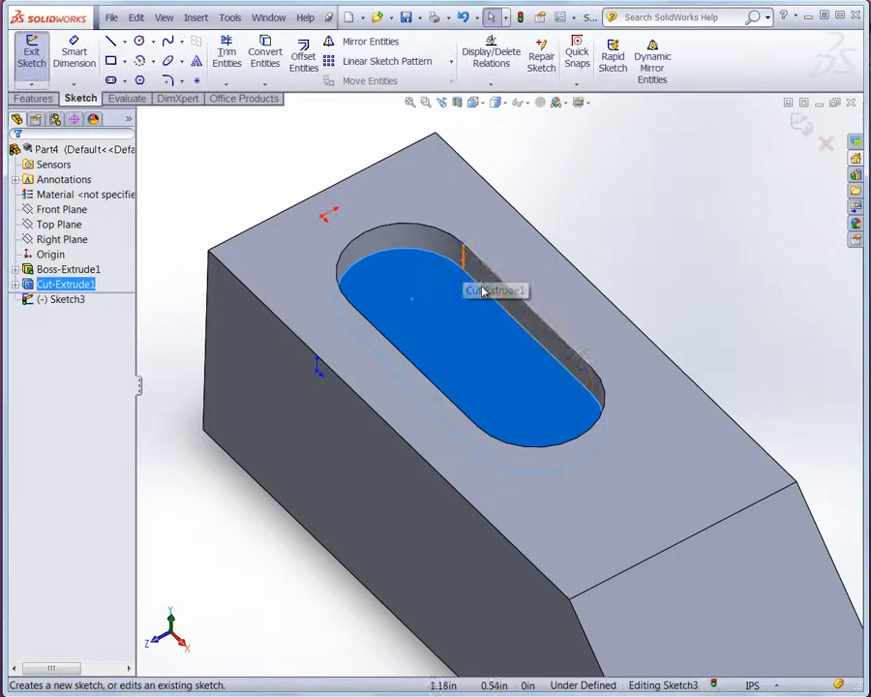
pyautogui.click(483, 294)
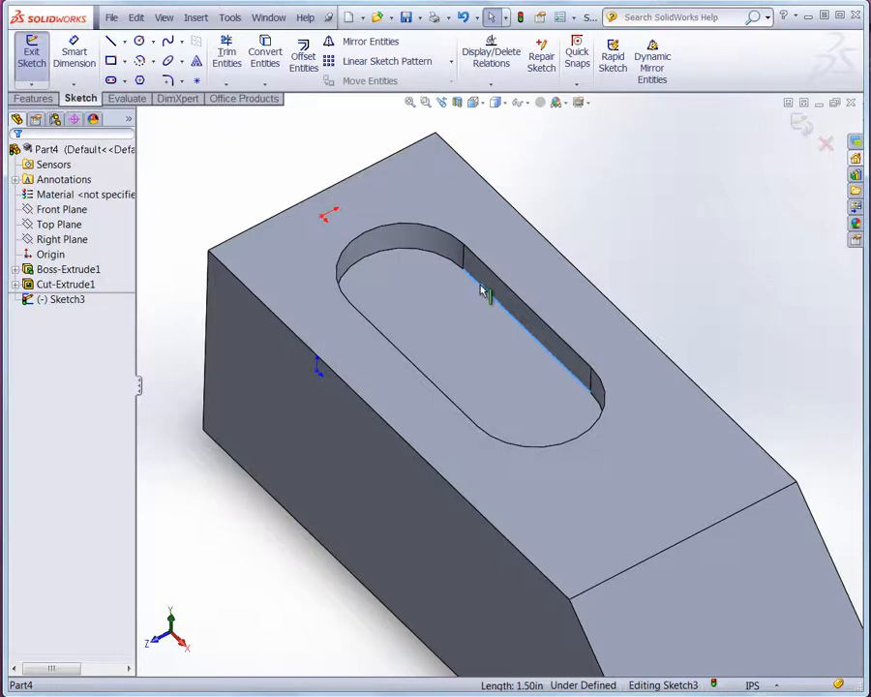
pyautogui.rightClick(482, 291)
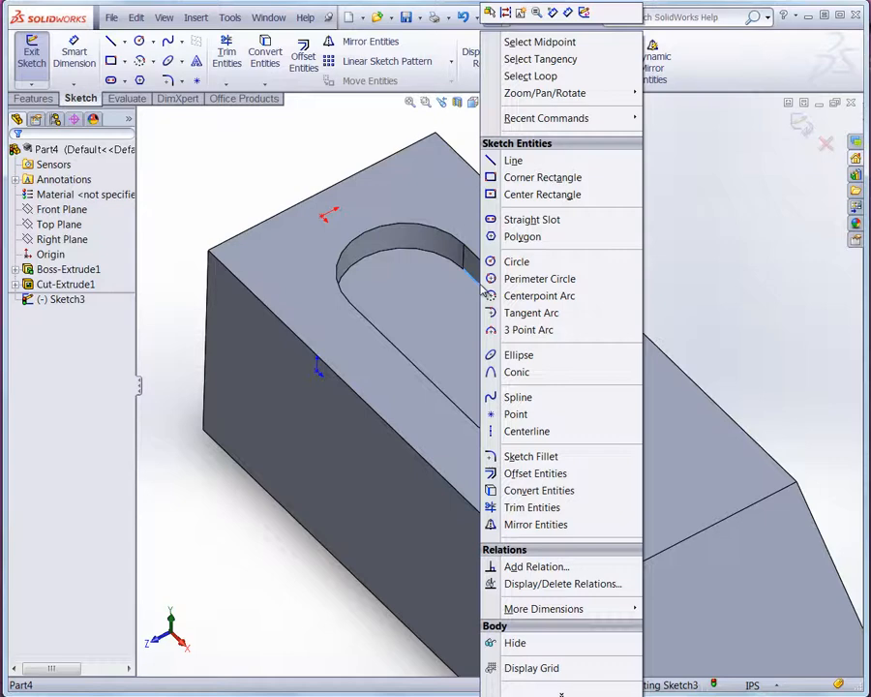
pyautogui.click(538, 79)
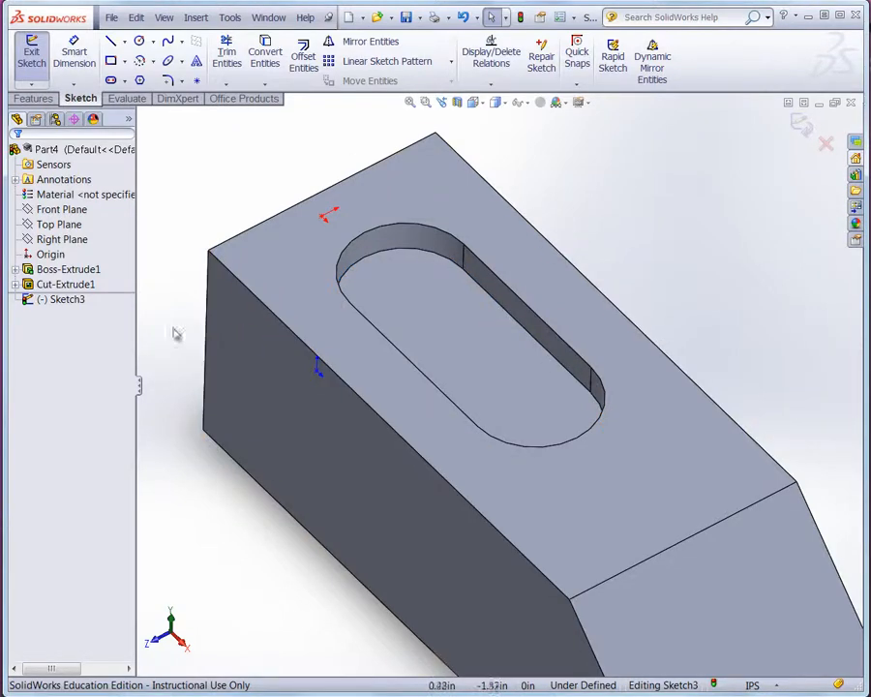
pyautogui.click(66, 300)
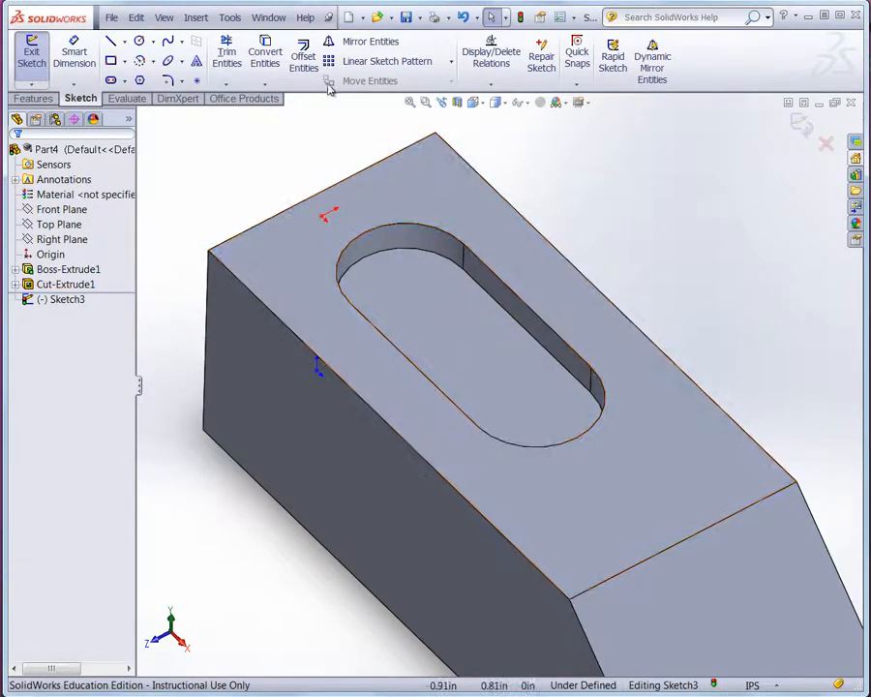
# Step: Offset the pocket floor's arc edge nearest the origin outward by 0.20 in, with chain selection off
pyautogui.click(304, 60)
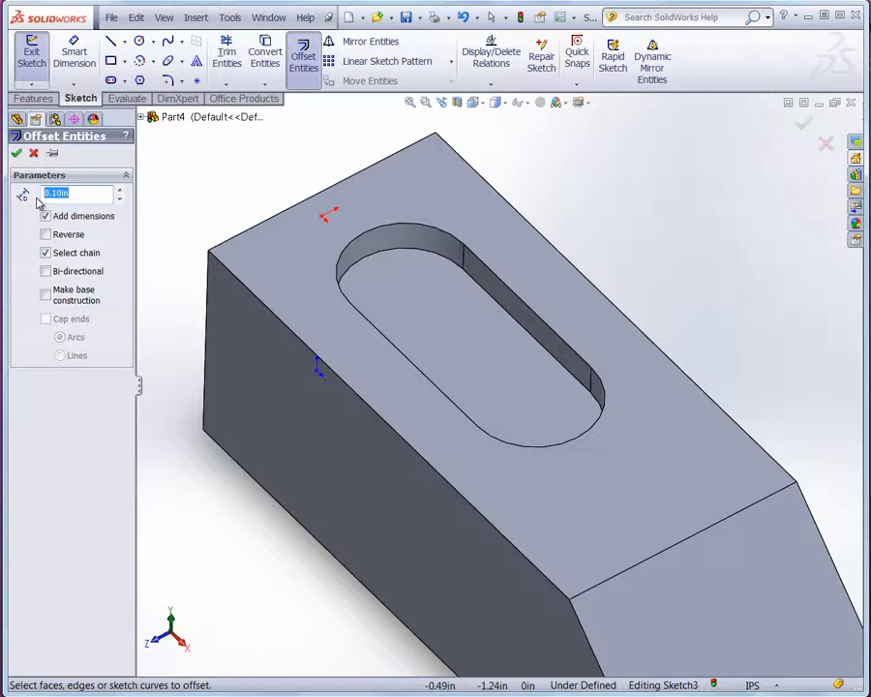
pyautogui.write('.20')
pyautogui.click(434, 259)
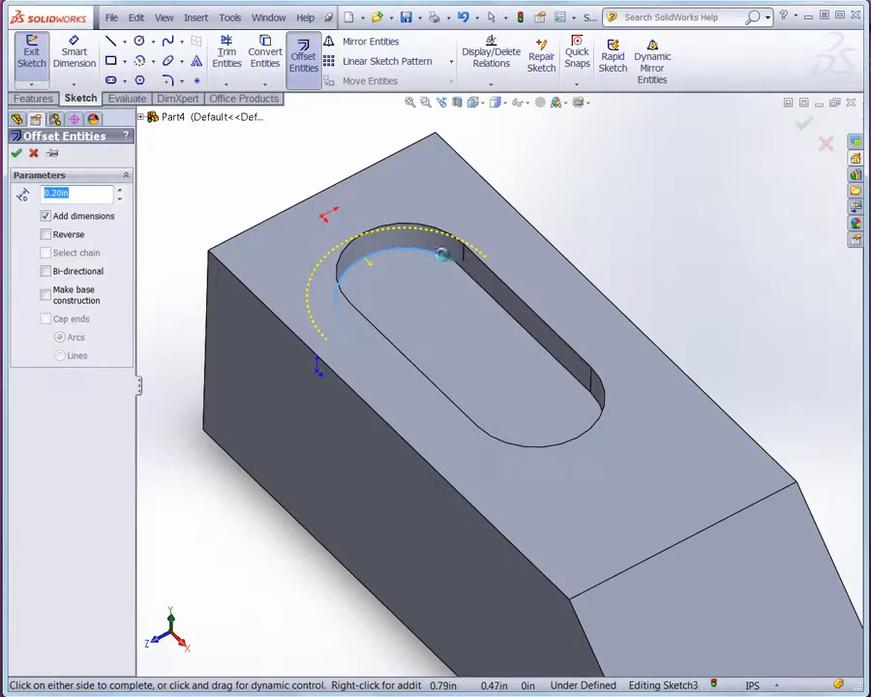
pyautogui.click(444, 260)
# Step: Select the pocket floor's edge loop and offset its remaining edges outward by 0.20 in to close the outline
pyautogui.rightClick(444, 261)
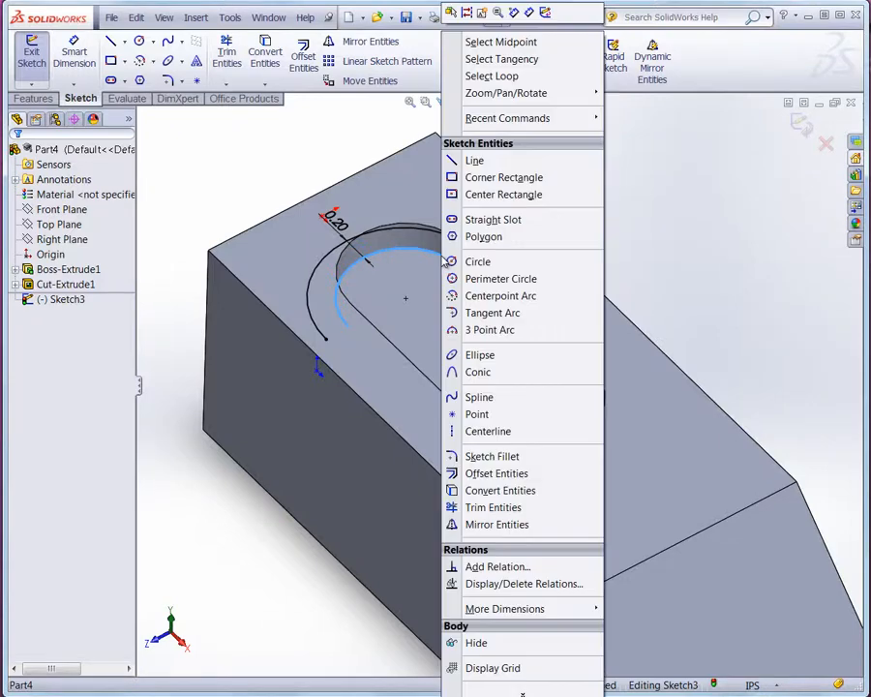
pyautogui.click(487, 77)
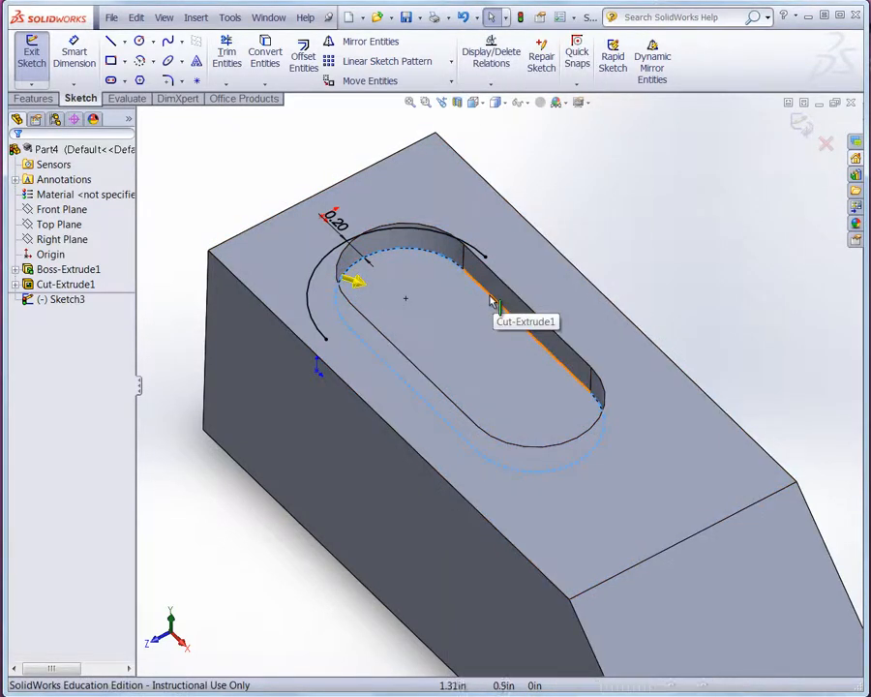
pyautogui.click(301, 56)
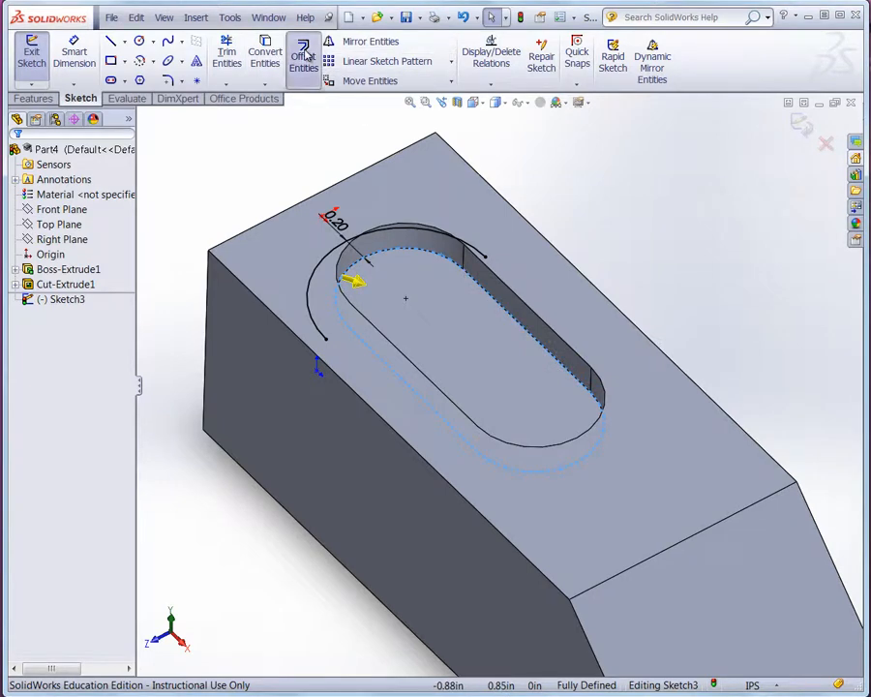
pyautogui.click(490, 314)
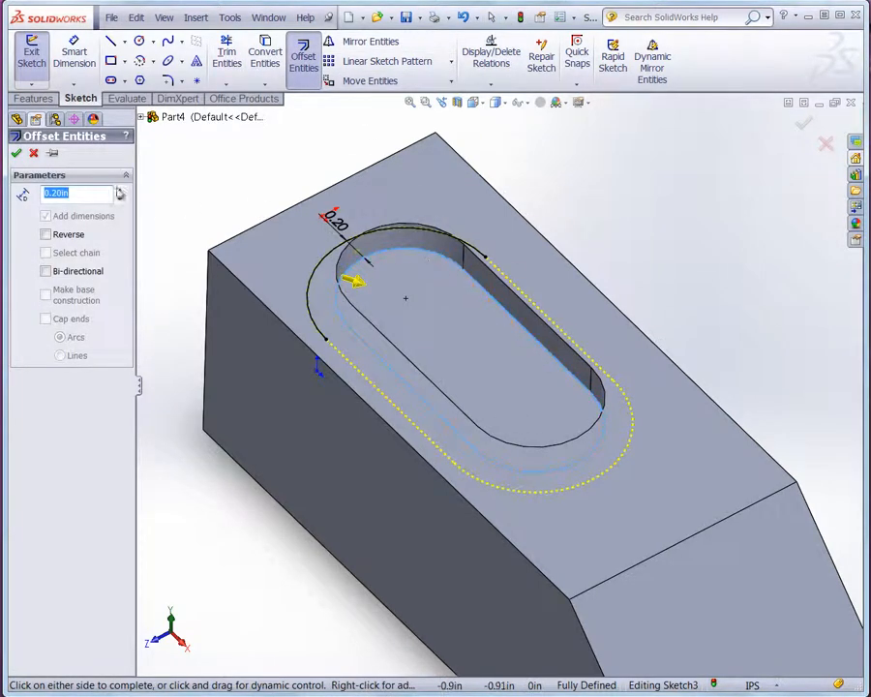
pyautogui.click(18, 155)
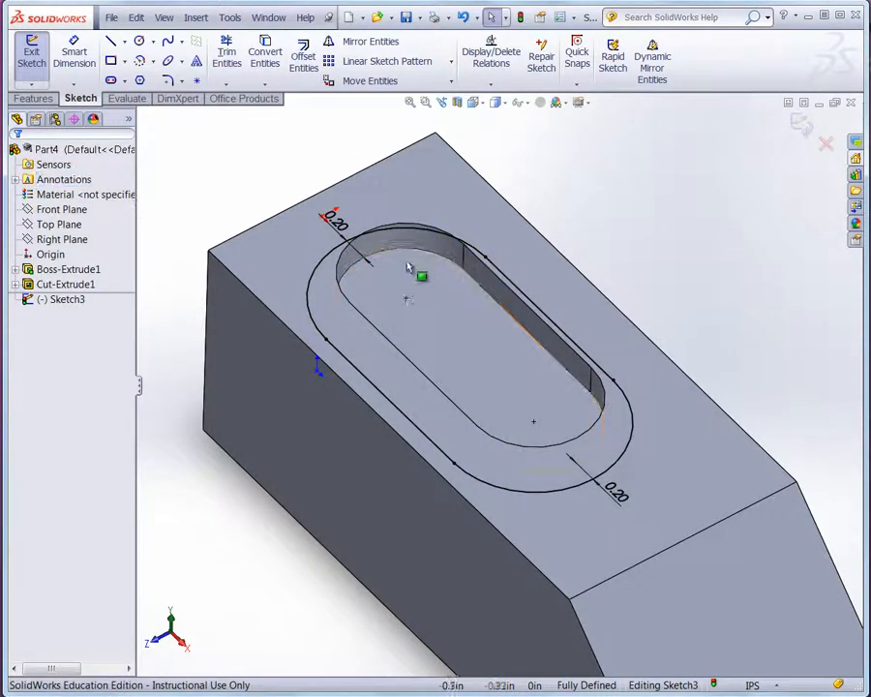
# Step: Check the offset arc nearest the origin and the offset dimension at the slot's far end, leaving the dimension's value as it is
pyautogui.click(312, 293)
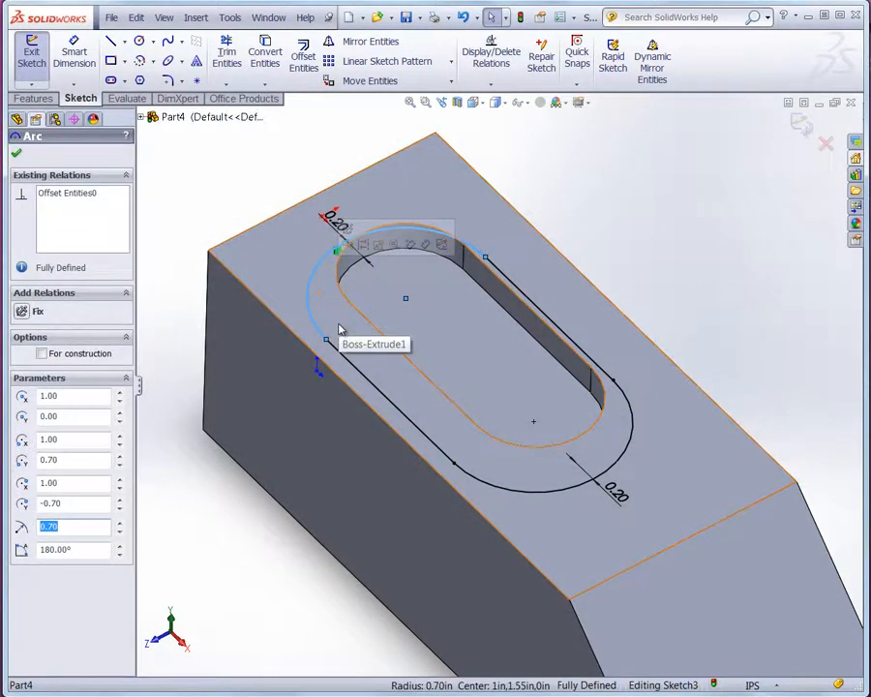
pyautogui.press('Escape')
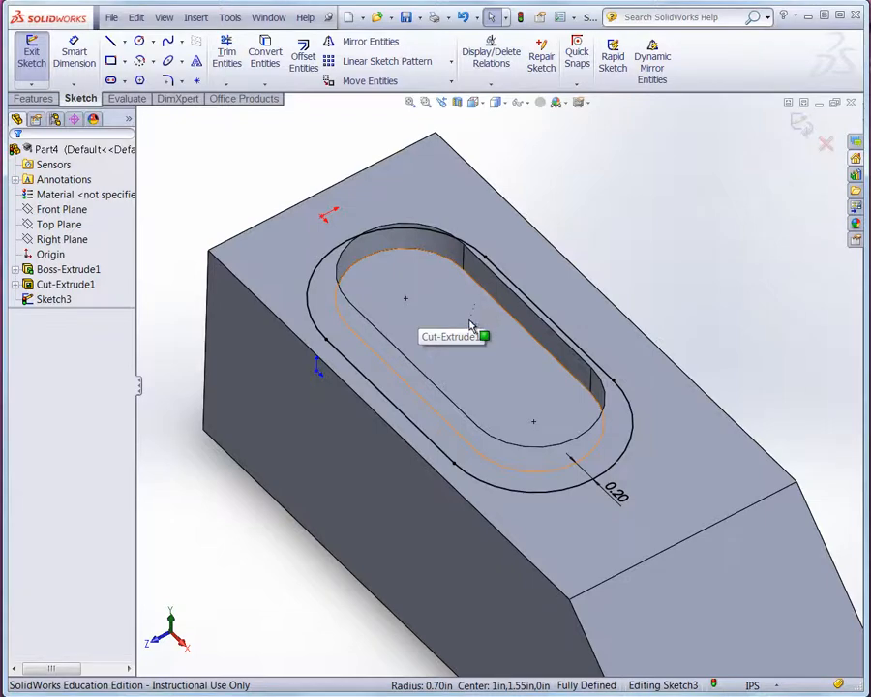
pyautogui.moveTo(469, 317)
pyautogui.mouseDown(button='middle')
pyautogui.moveTo(453, 356)
pyautogui.moveTo(484, 305)
pyautogui.moveTo(478, 297)
pyautogui.moveTo(460, 310)
pyautogui.mouseUp(button='middle')
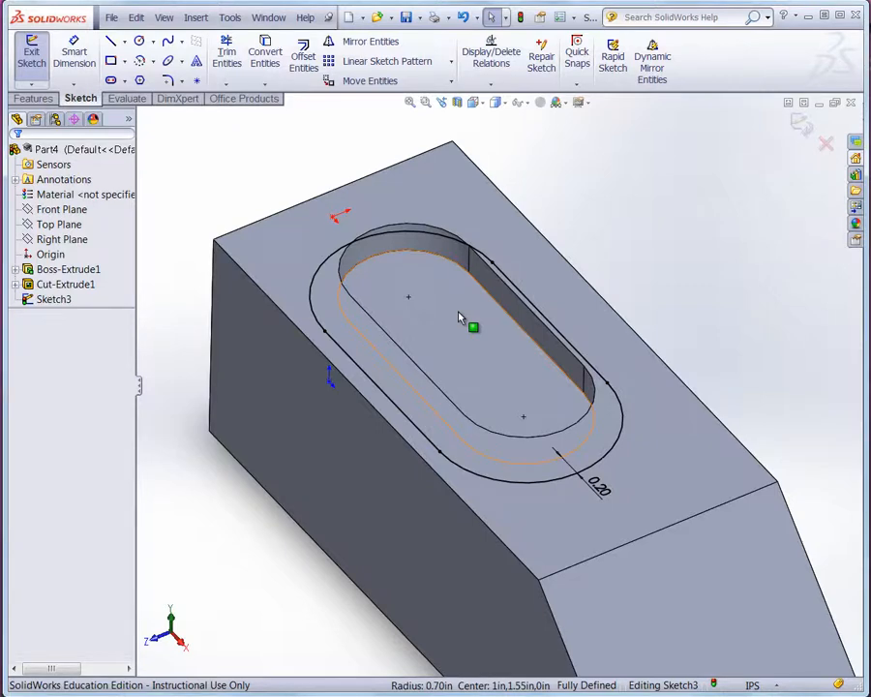
pyautogui.doubleClick(602, 494)
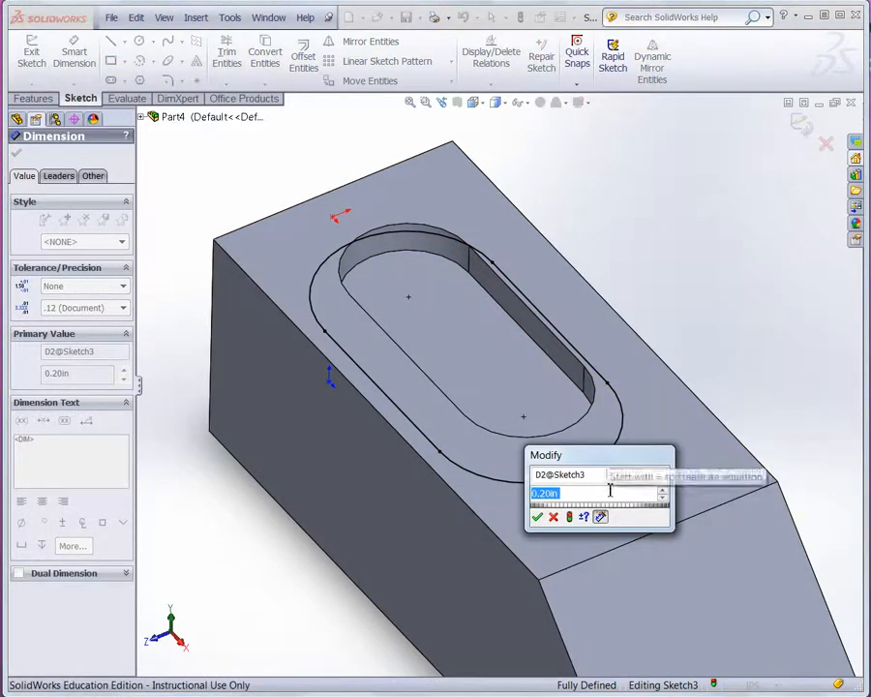
pyautogui.moveTo(601, 461); pyautogui.dragTo(682, 176)
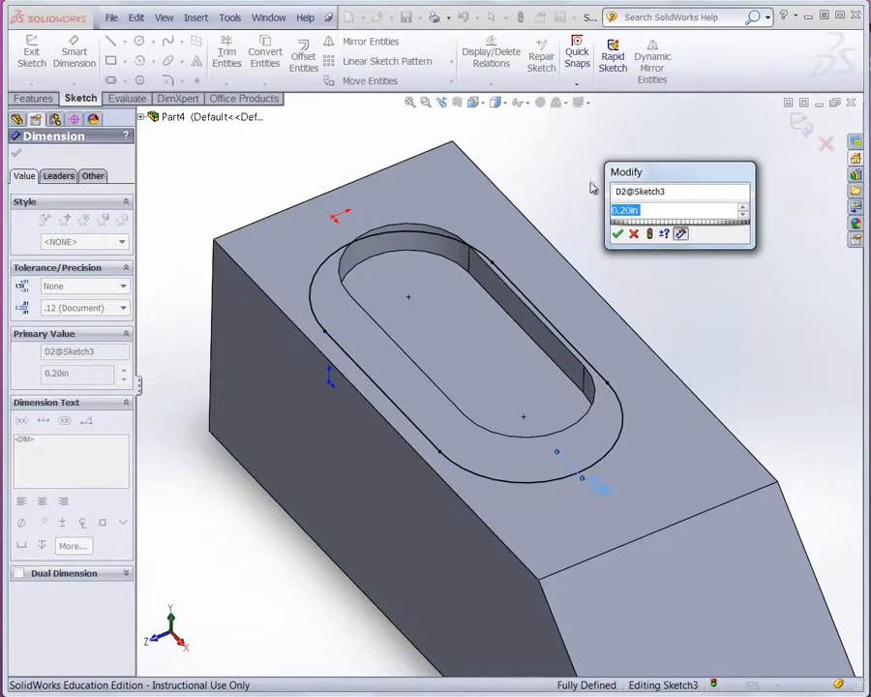
pyautogui.click(634, 235)
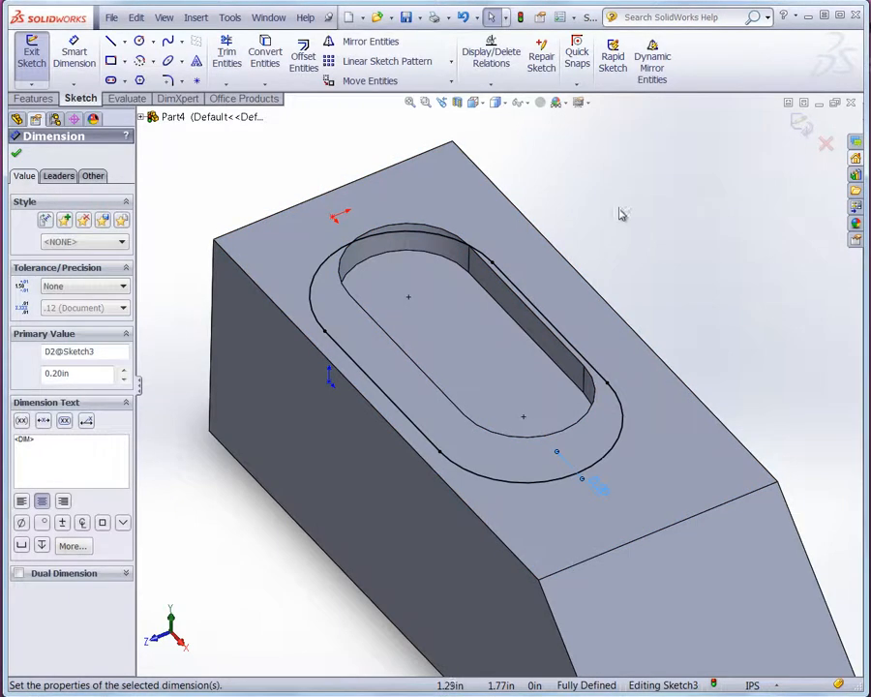
pyautogui.click(639, 213)
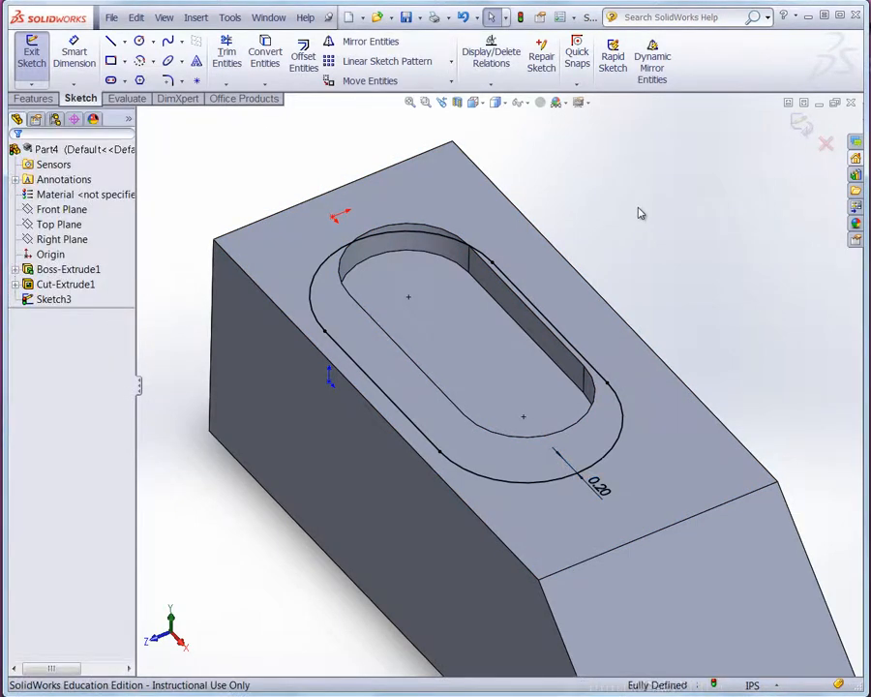
# Step: Undo the offset outline around the slot pocket
pyautogui.hotkey('ctrl', 'z')
pyautogui.hotkey('ctrl', 'z')
pyautogui.hotkey('ctrl', 'z')
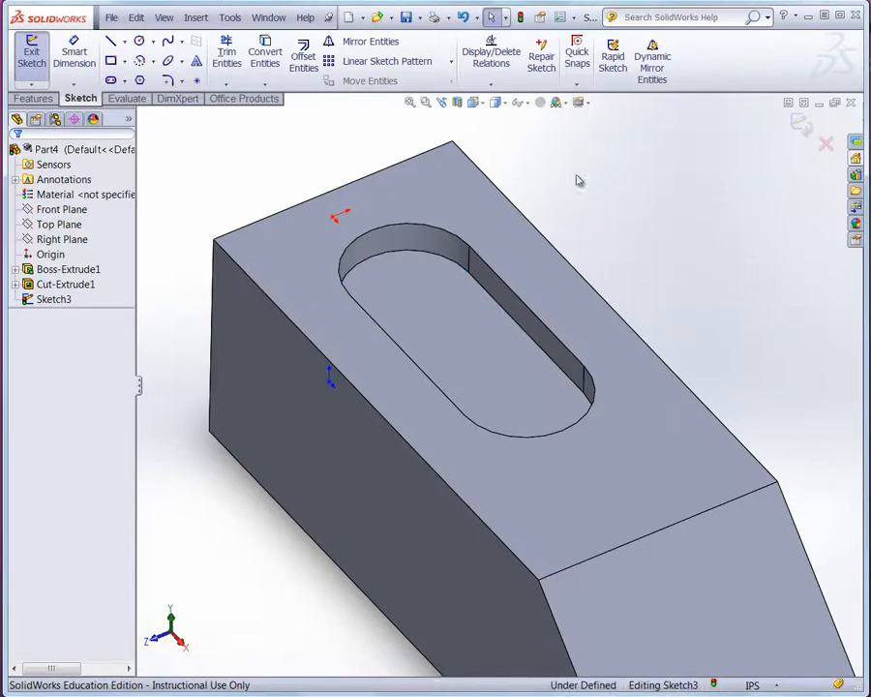
# Step: Offset the pocket floor's straight edge farther from the origin outward by 0.20 in as a single line
pyautogui.click(303, 56)
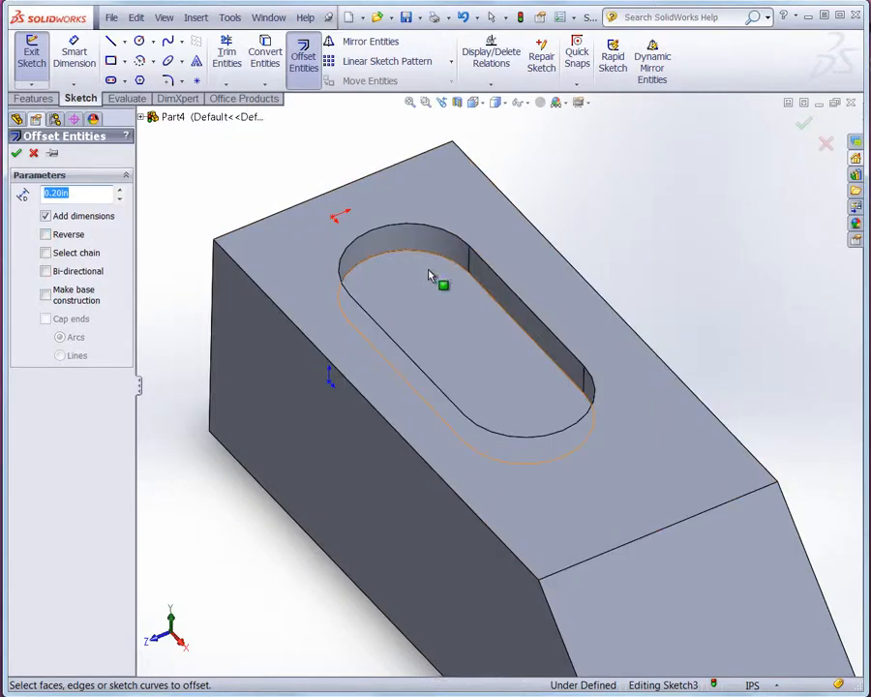
pyautogui.click(496, 306)
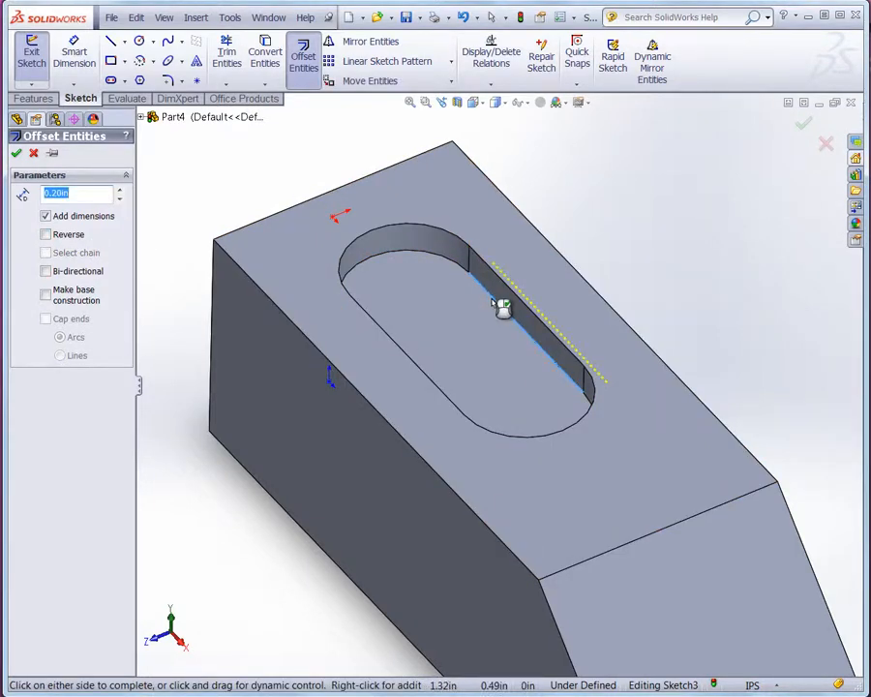
pyautogui.click(497, 302)
pyautogui.rightClick(496, 308)
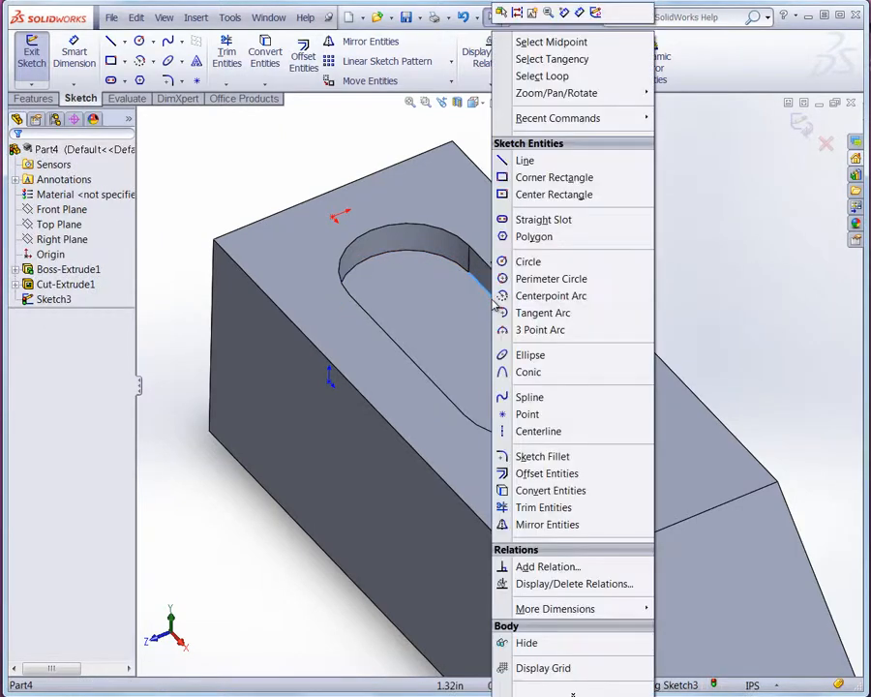
pyautogui.click(535, 80)
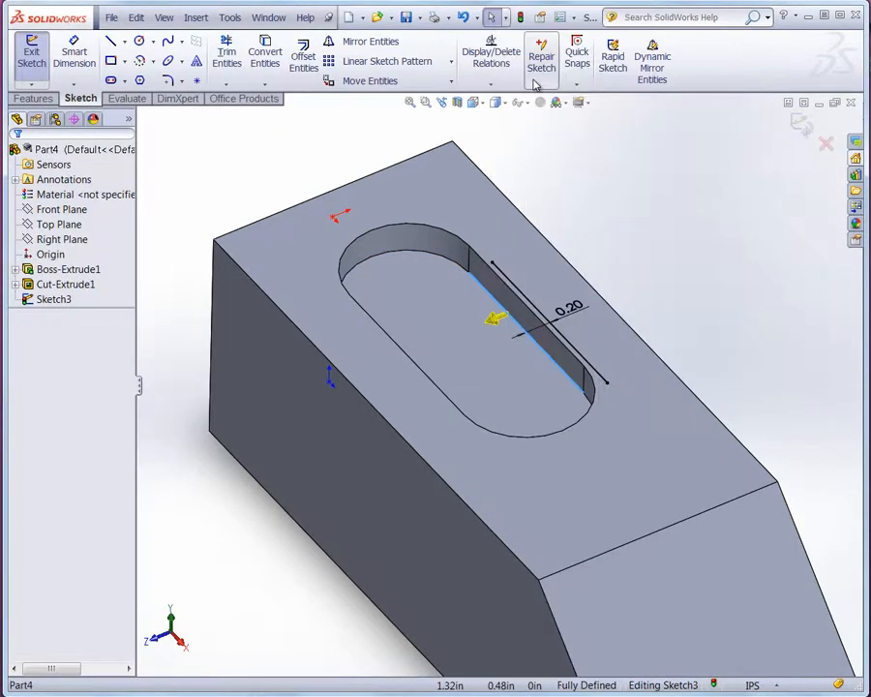
# Step: Try to select the pocket floor's whole edge loop starting from its rounded end edge, and clear the selection
pyautogui.click(461, 268)
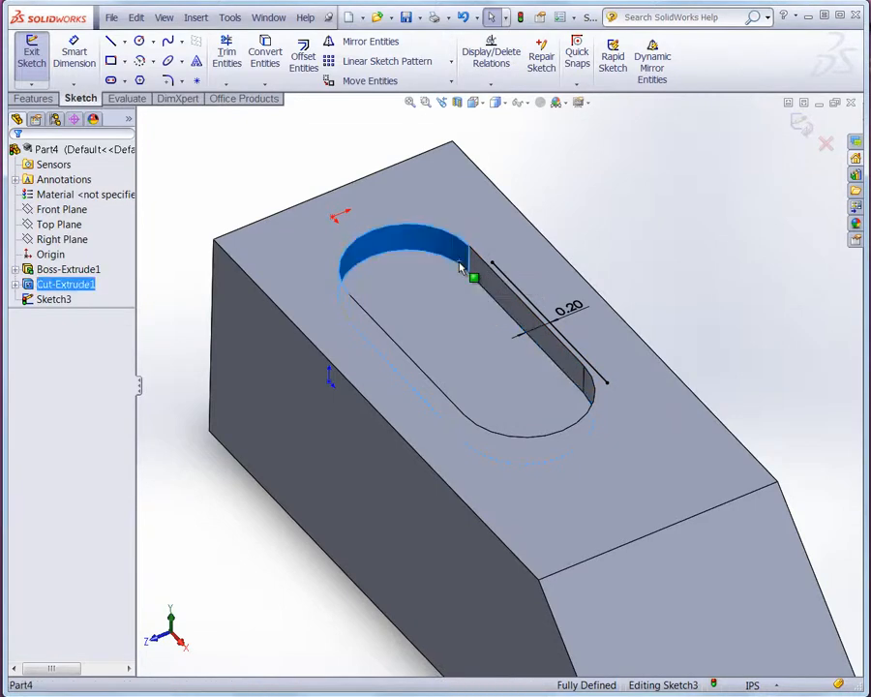
pyautogui.click(462, 268)
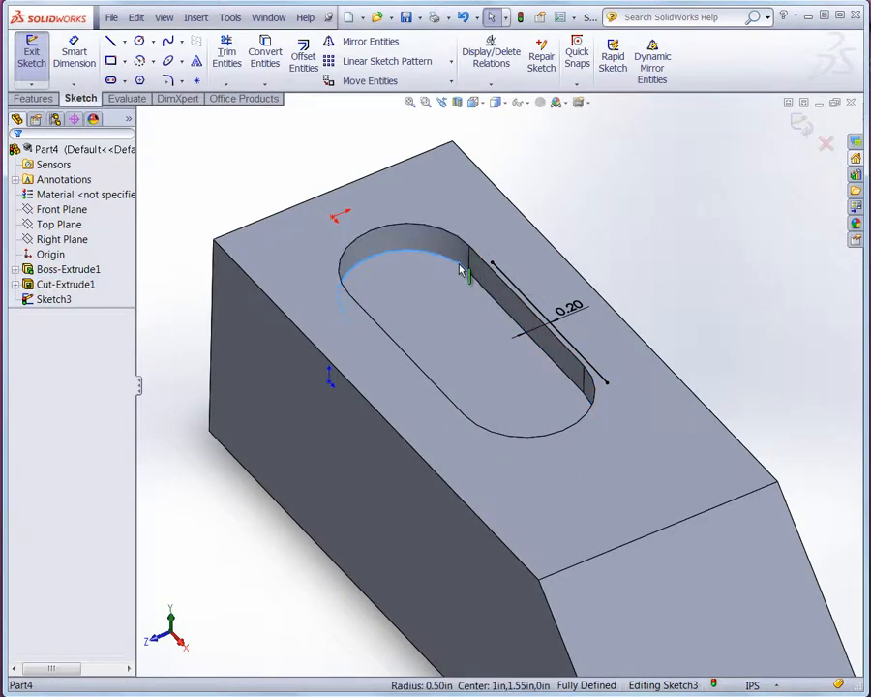
pyautogui.rightClick(461, 268)
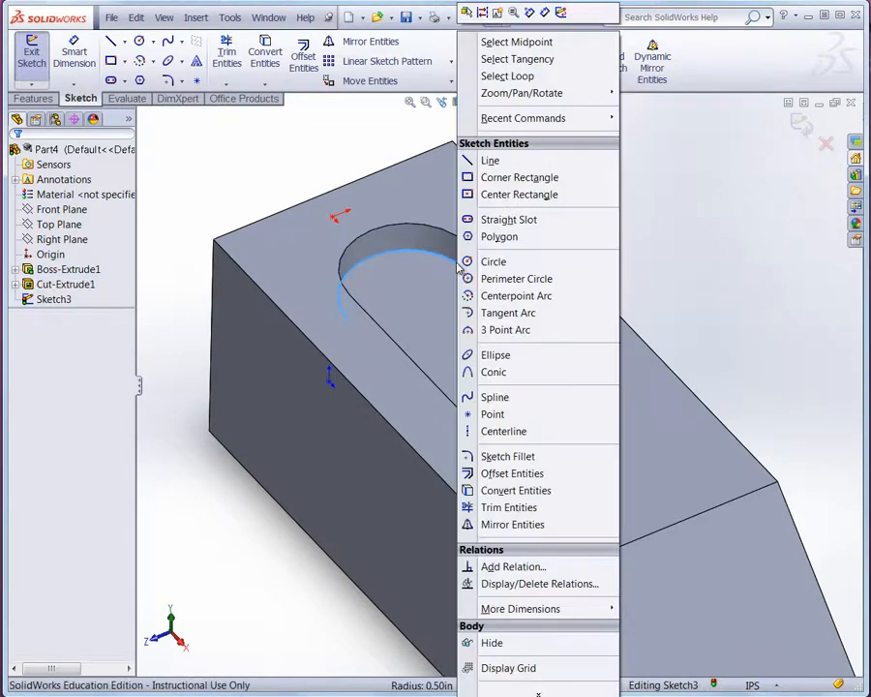
pyautogui.click(513, 76)
pyautogui.click(451, 265)
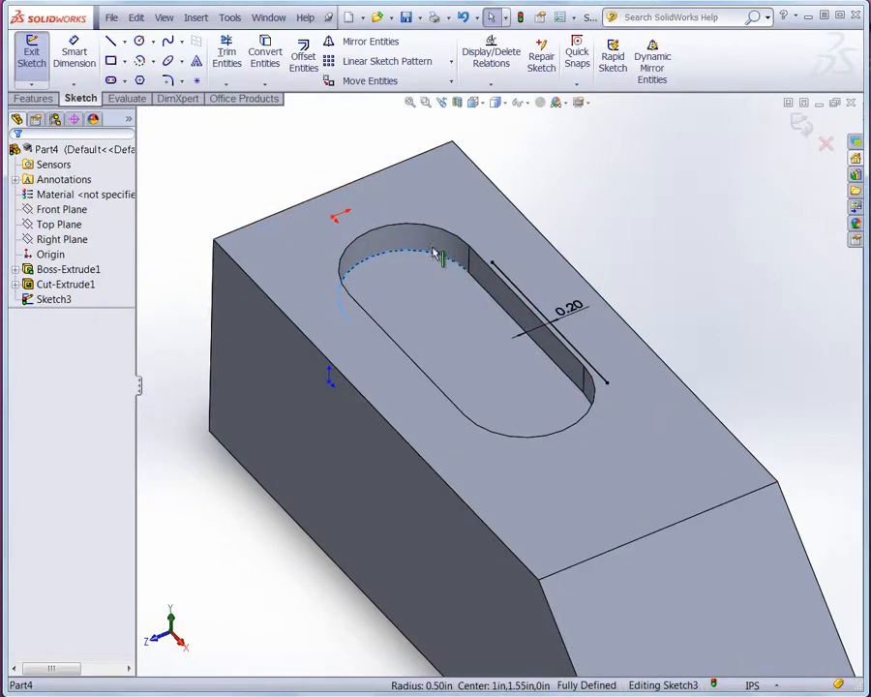
pyautogui.click(208, 155)
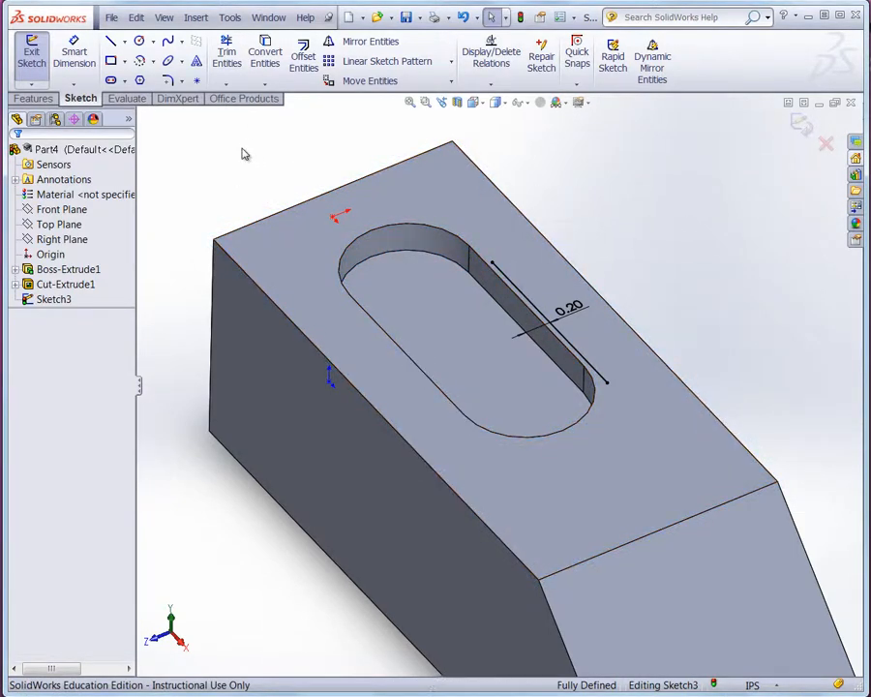
# Step: Undo the single offset line and its 0.20 in dimension beside the slot pocket
pyautogui.moveTo(578, 311); pyautogui.dragTo(598, 302)
pyautogui.press('Escape')
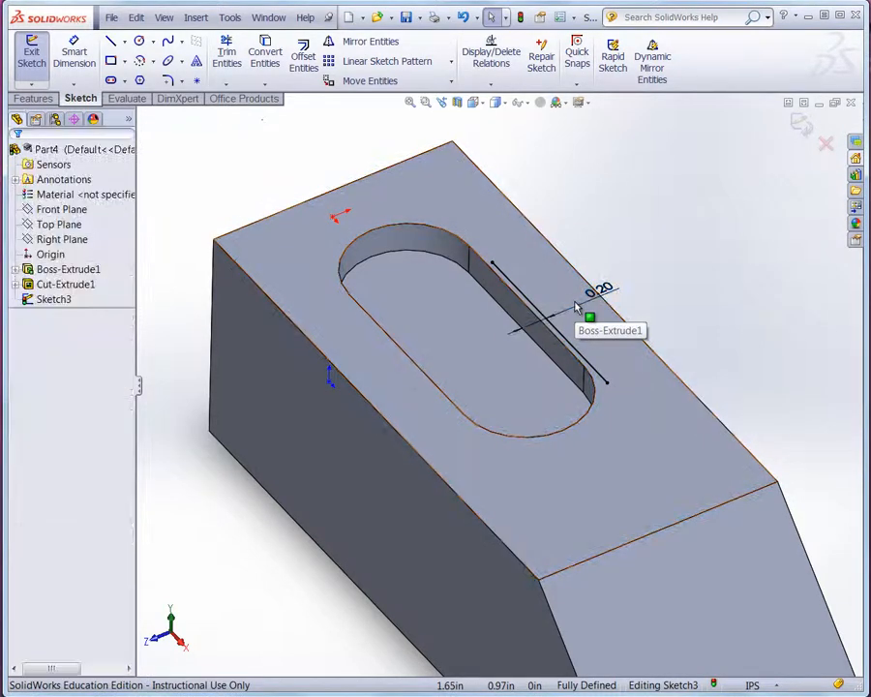
pyautogui.hotkey('ctrl', 'z')
pyautogui.hotkey('ctrl', 'z')
pyautogui.click(573, 285)
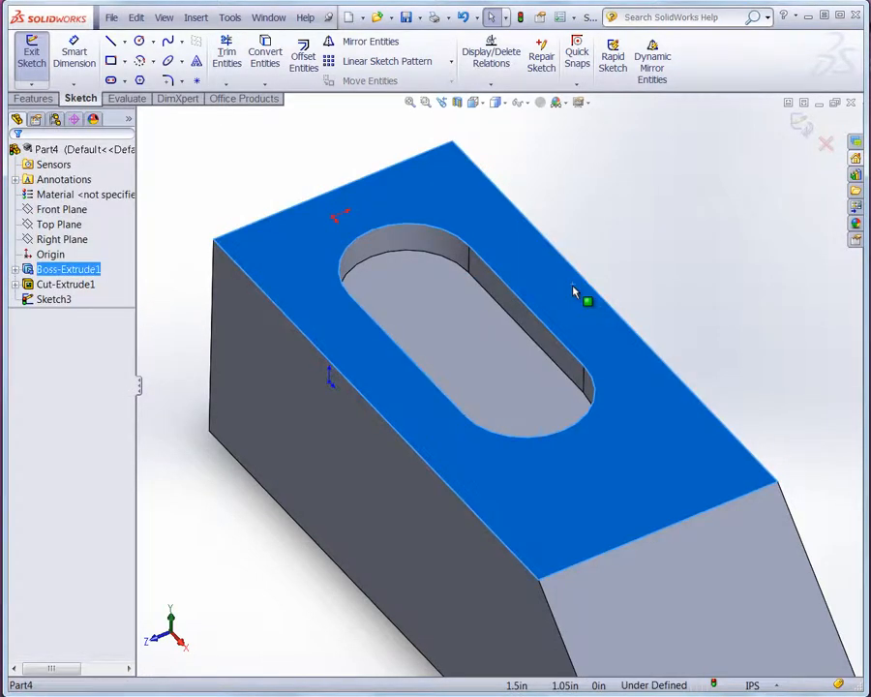
pyautogui.click(614, 218)
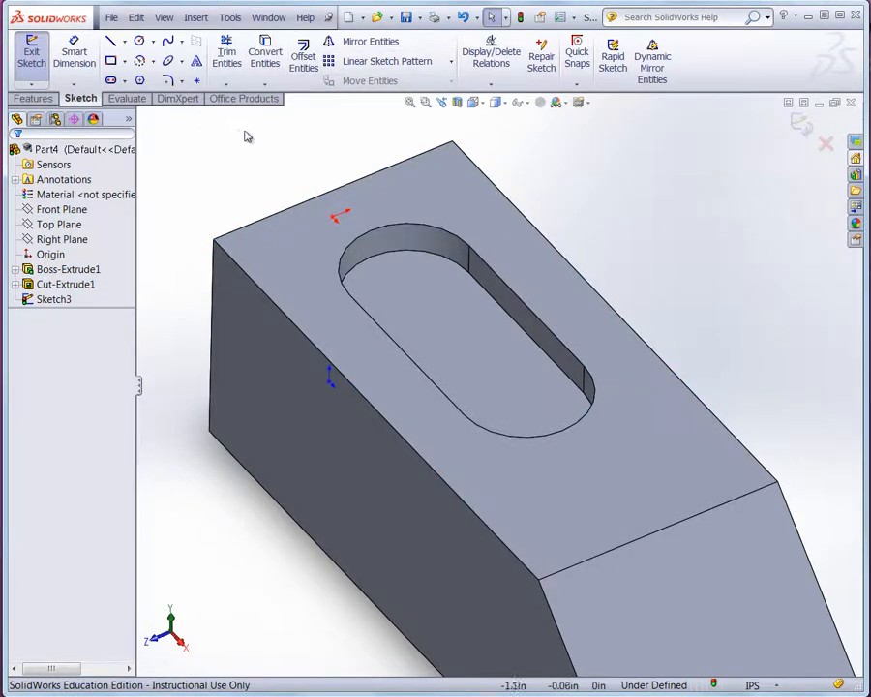
# Step: Offset the pocket floor's complete edge loop inward by 0.20 in, using the reversed direction
pyautogui.click(301, 60)
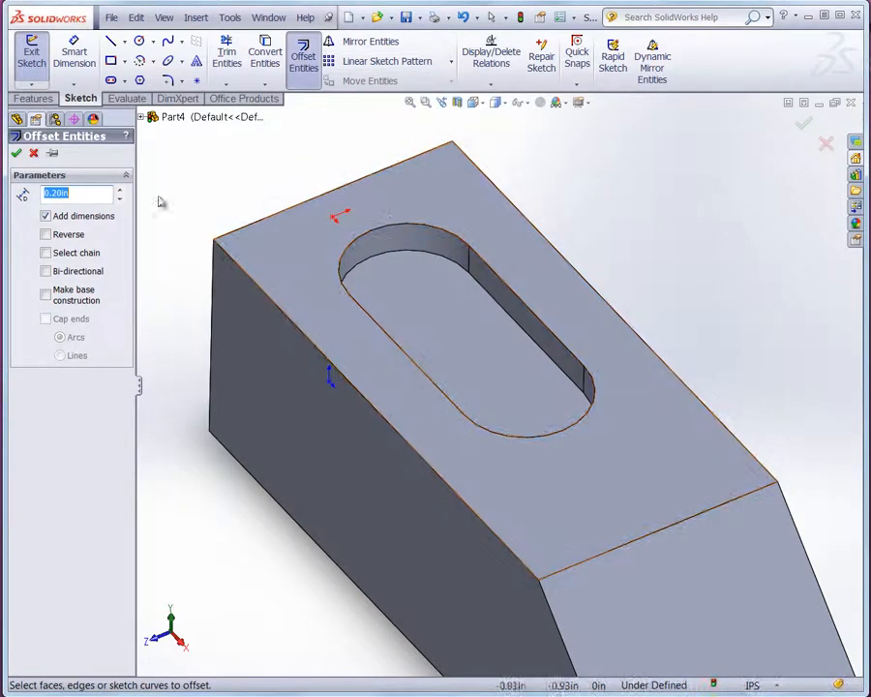
pyautogui.rightClick(512, 324)
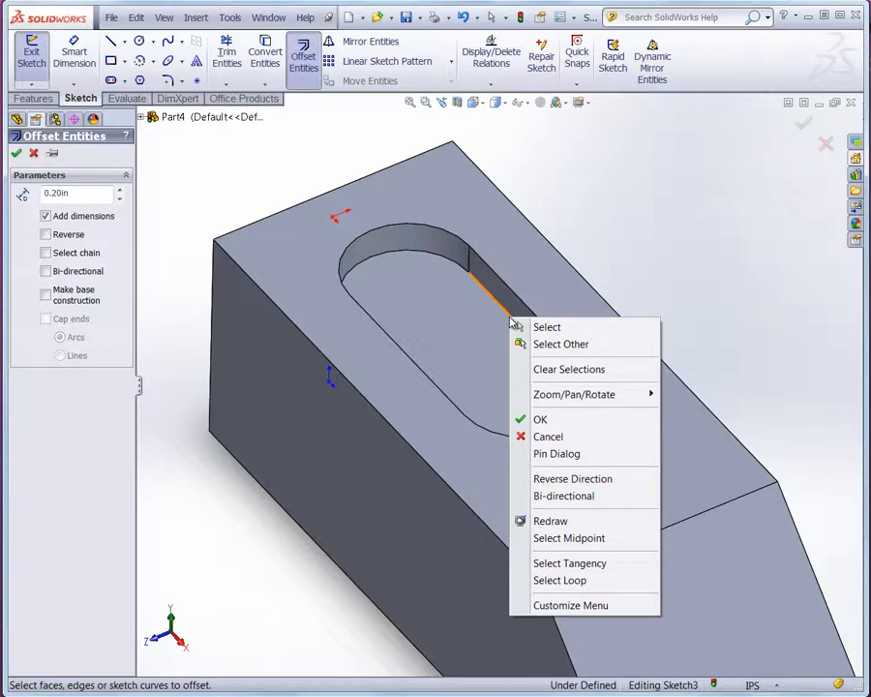
pyautogui.click(559, 581)
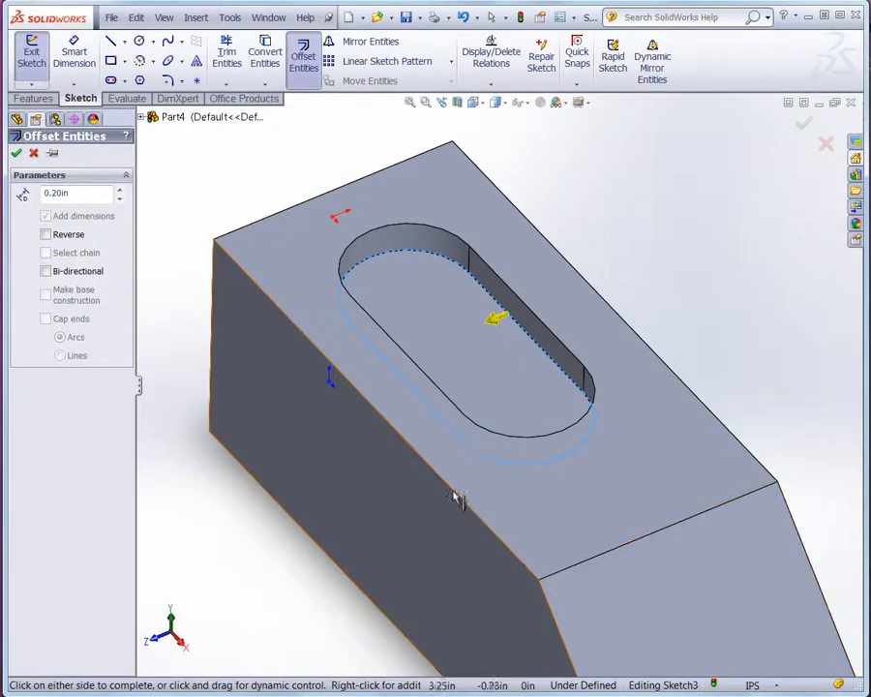
pyautogui.click(76, 236)
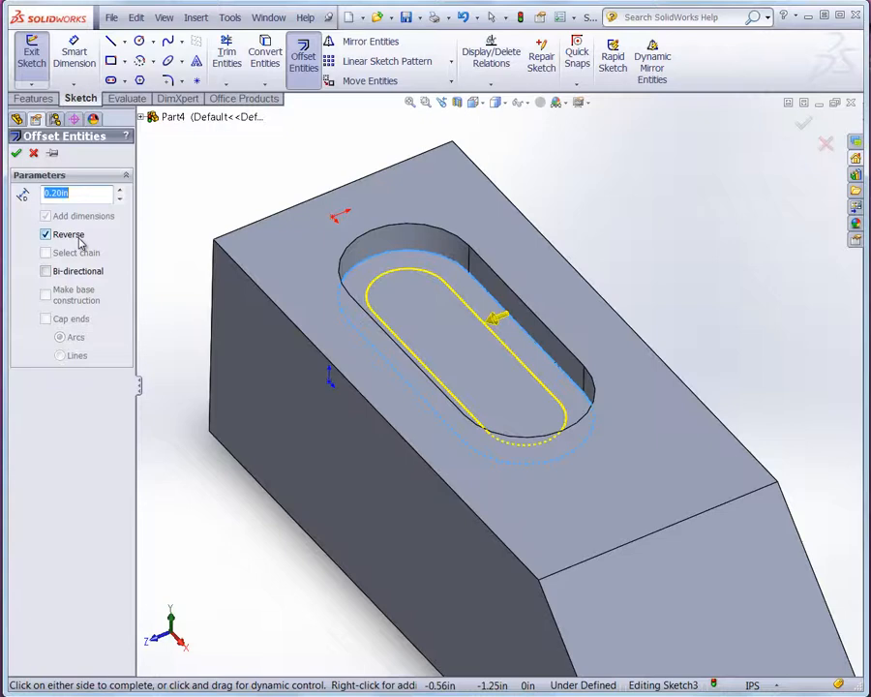
pyautogui.click(15, 153)
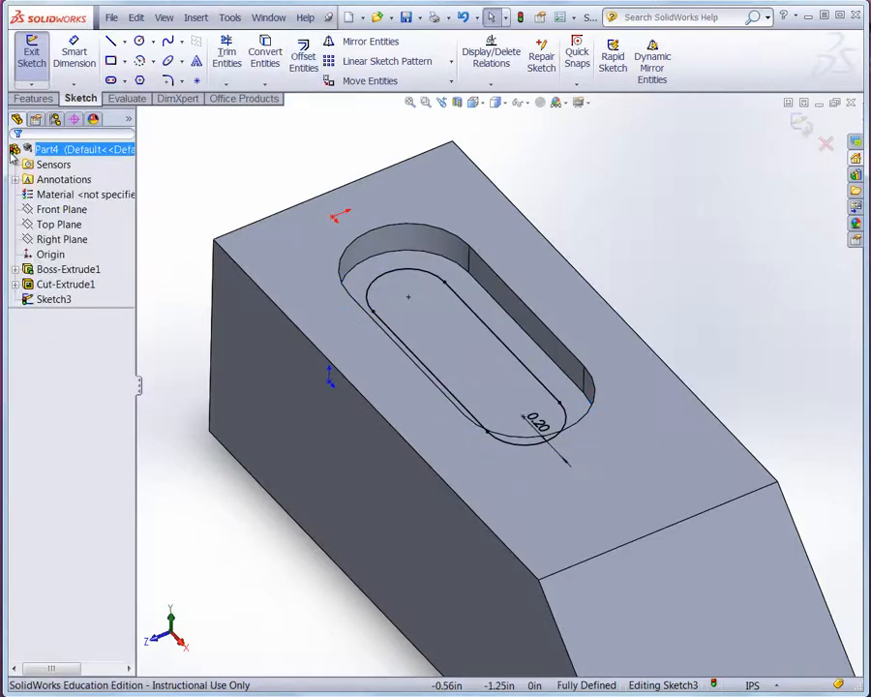
# Step: Cut-extrude the inner slot outline down through the block with the Up To Next end condition
pyautogui.click(33, 98)
pyautogui.click(248, 58)
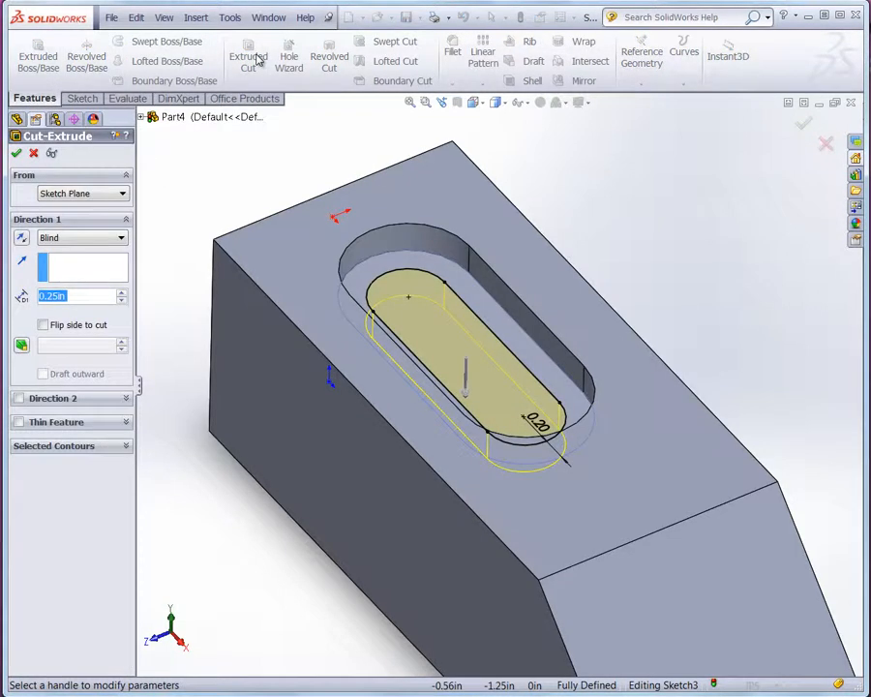
pyautogui.click(108, 239)
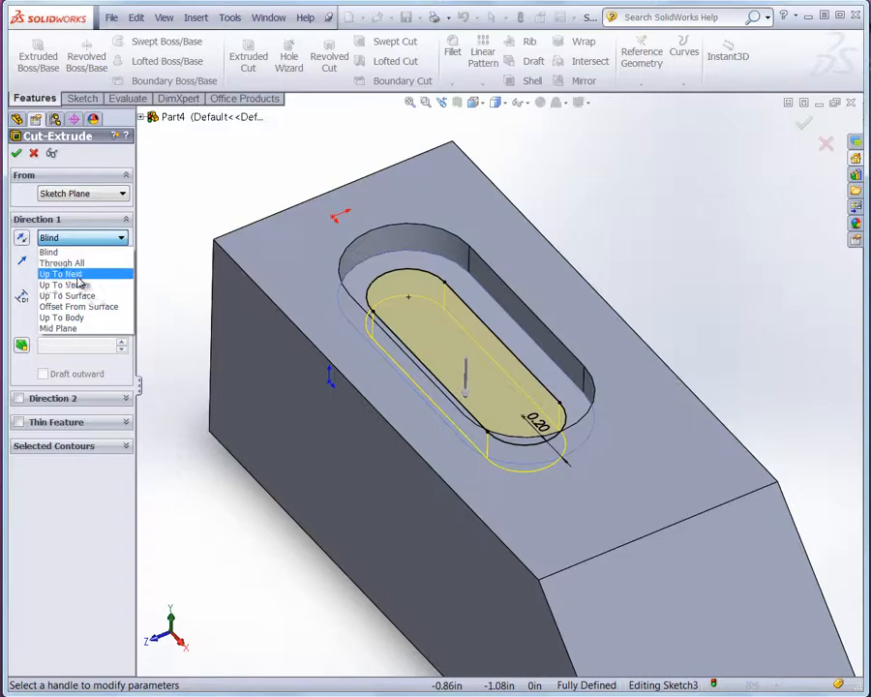
pyautogui.click(77, 277)
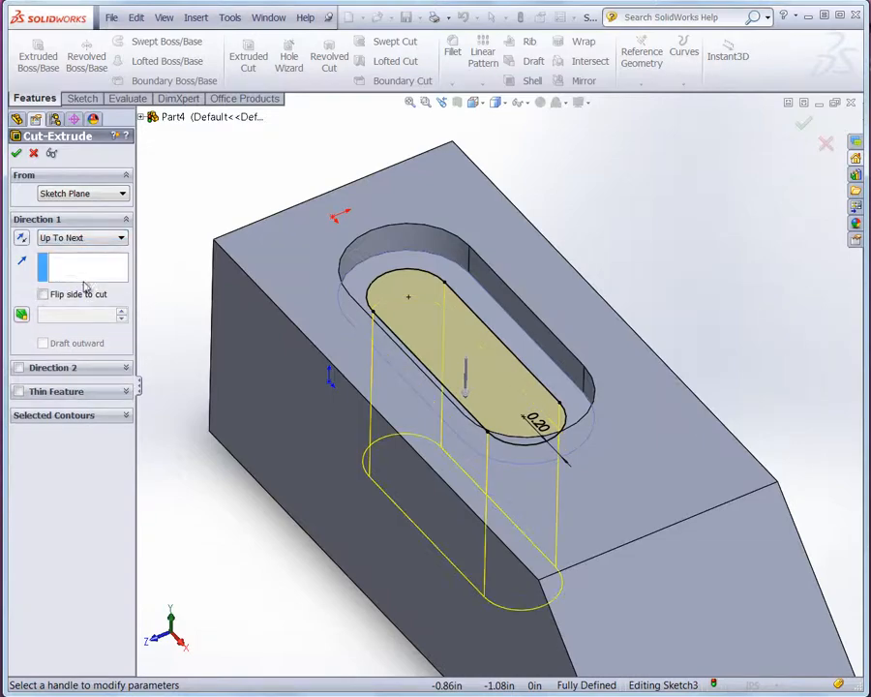
pyautogui.click(17, 154)
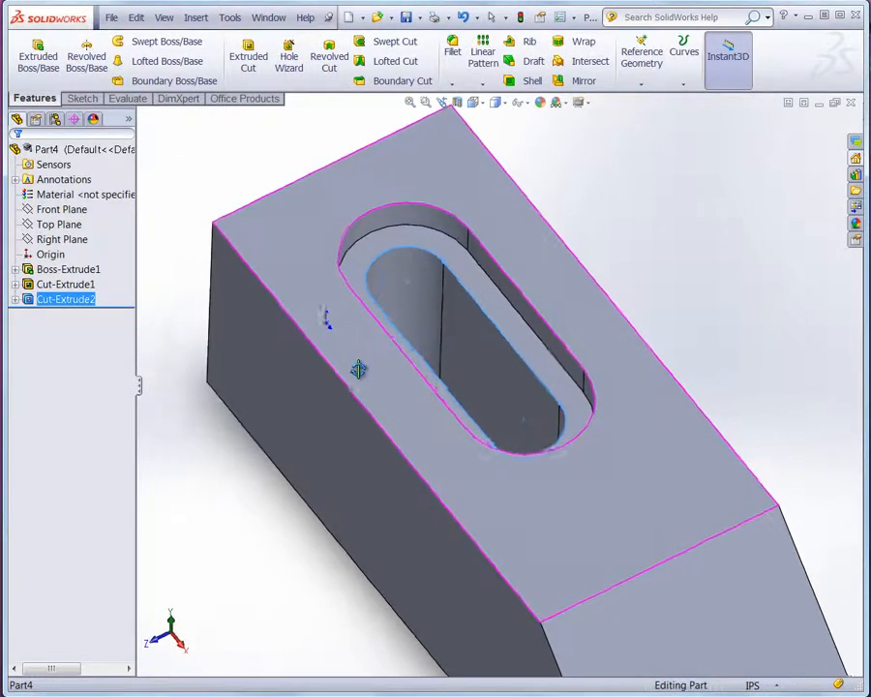
# Step: Start a Hole Wizard feature as a legacy hole of the Counterbored type
pyautogui.moveTo(358, 368)
pyautogui.mouseDown(button='middle')
pyautogui.moveTo(352, 385)
pyautogui.moveTo(329, 399)
pyautogui.moveTo(353, 381)
pyautogui.mouseUp(button='middle')
pyautogui.scroll(4, 399, 327)
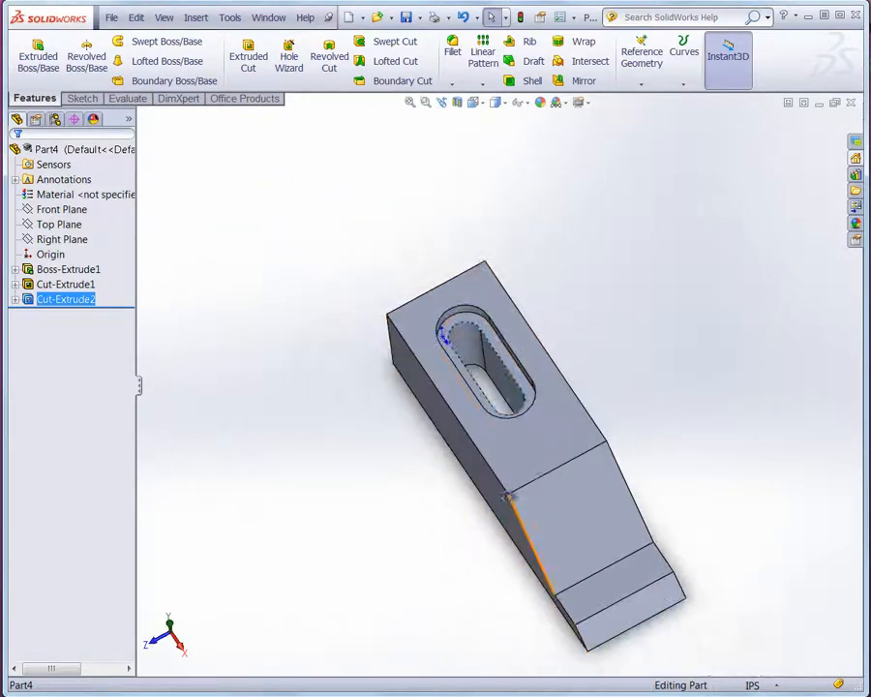
pyautogui.moveTo(506, 497)
pyautogui.mouseDown(button='middle')
pyautogui.moveTo(568, 383)
pyautogui.moveTo(658, 443)
pyautogui.moveTo(523, 451)
pyautogui.moveTo(486, 515)
pyautogui.moveTo(513, 510)
pyautogui.mouseUp(button='middle')
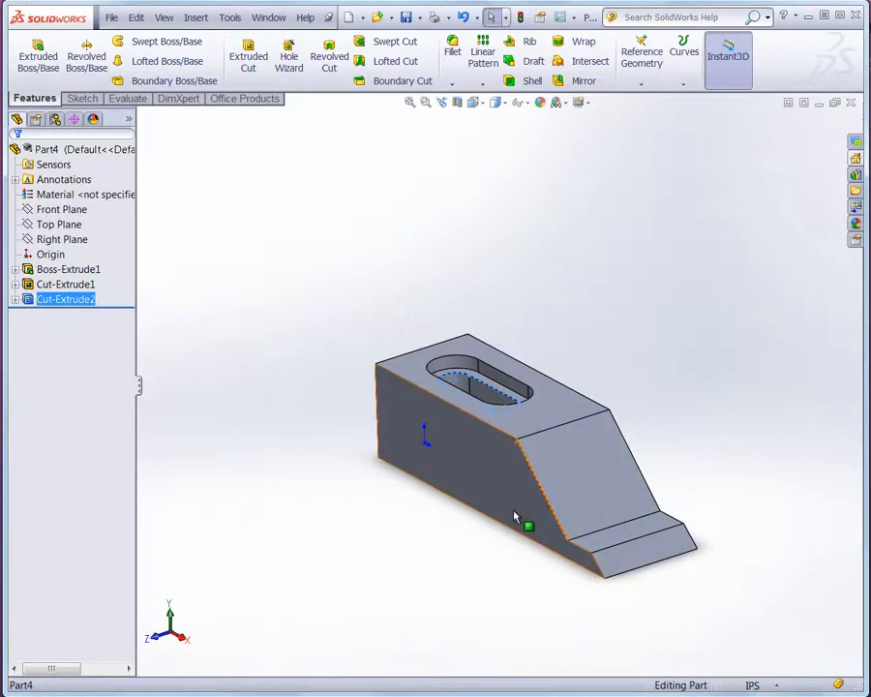
pyautogui.scroll(-4, 657, 486)
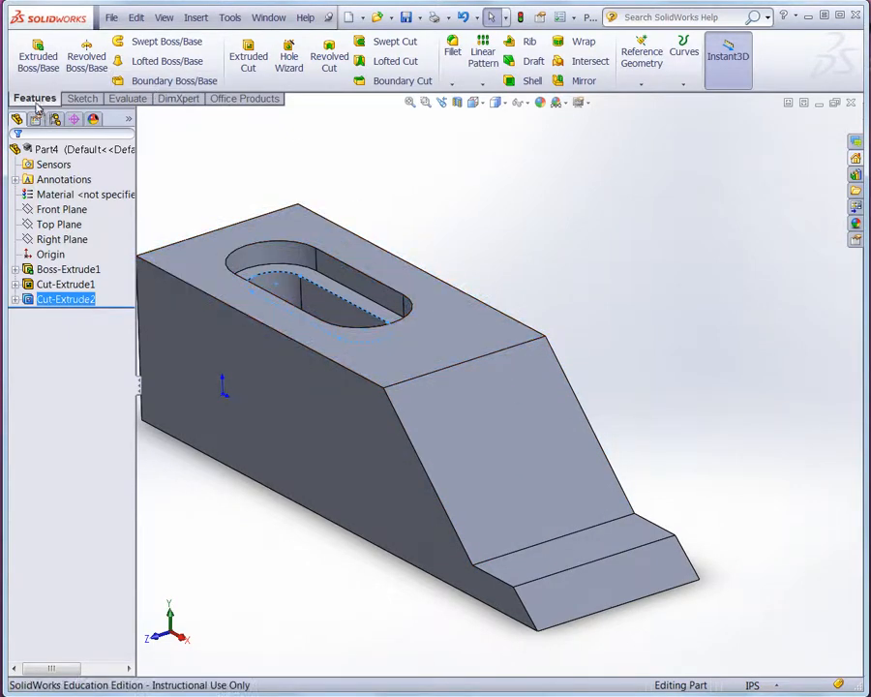
pyautogui.click(291, 80)
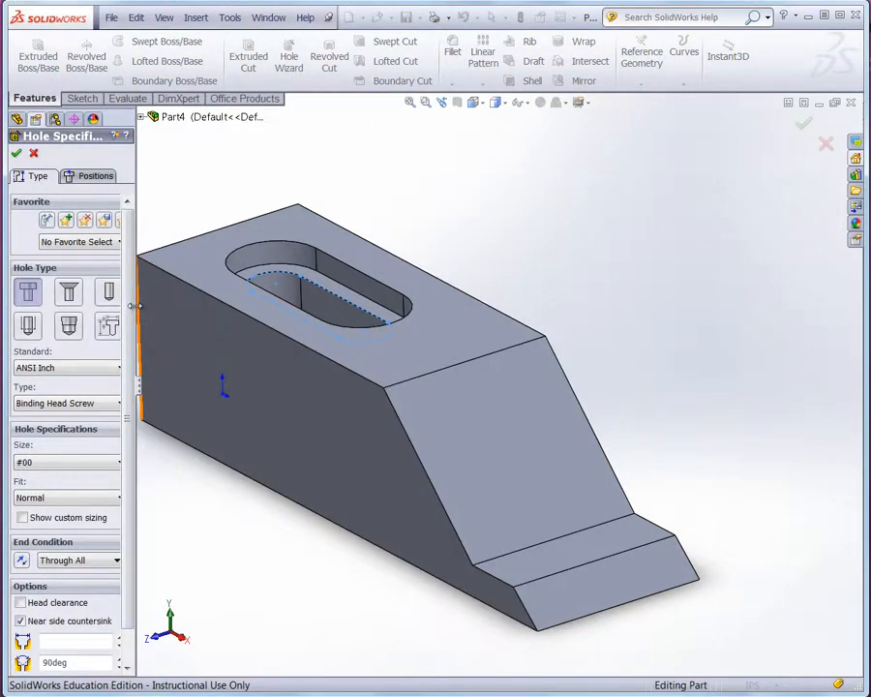
pyautogui.moveTo(138, 307); pyautogui.dragTo(230, 307)
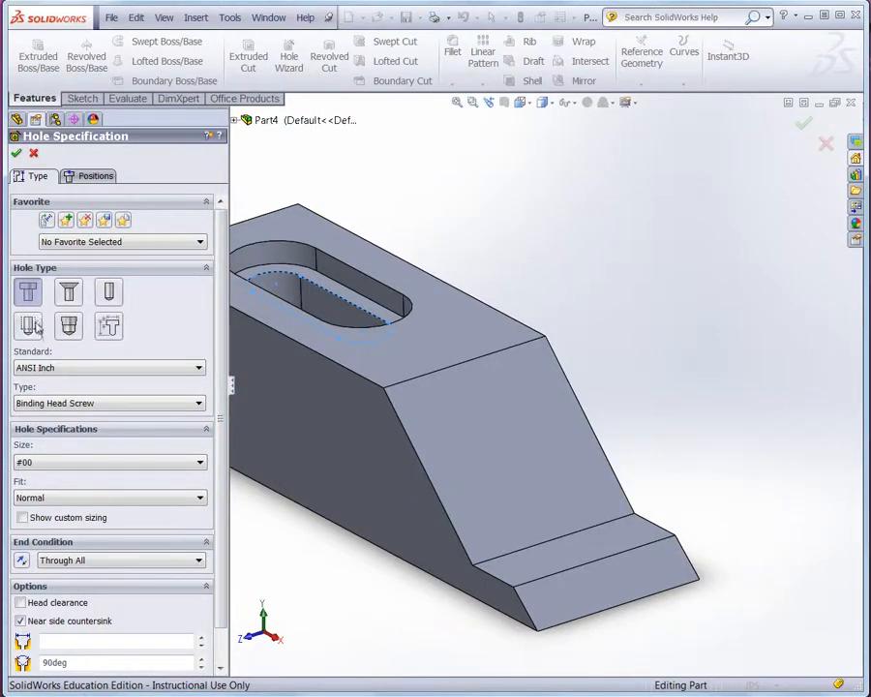
pyautogui.click(109, 329)
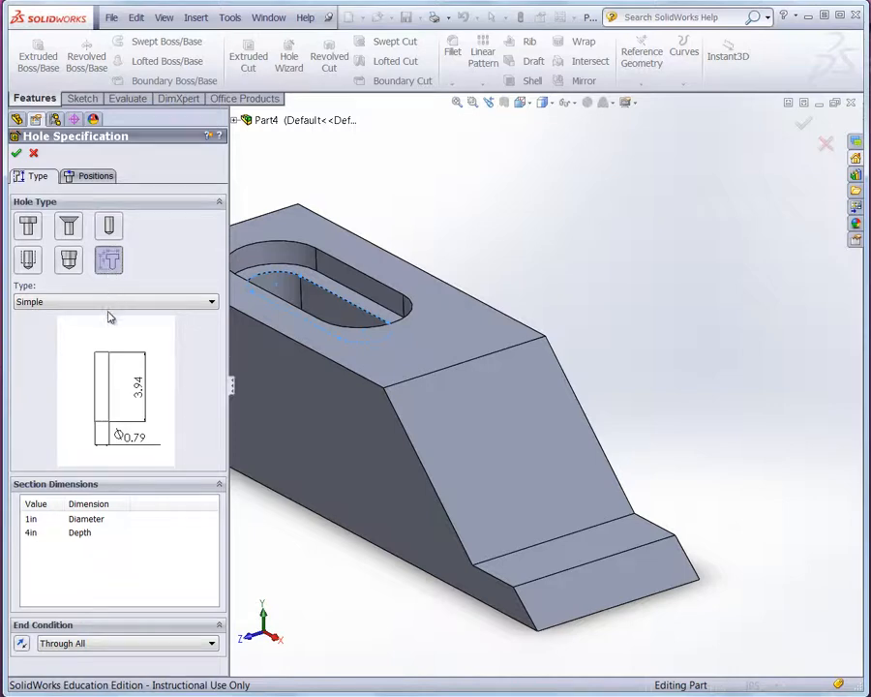
pyautogui.click(108, 307)
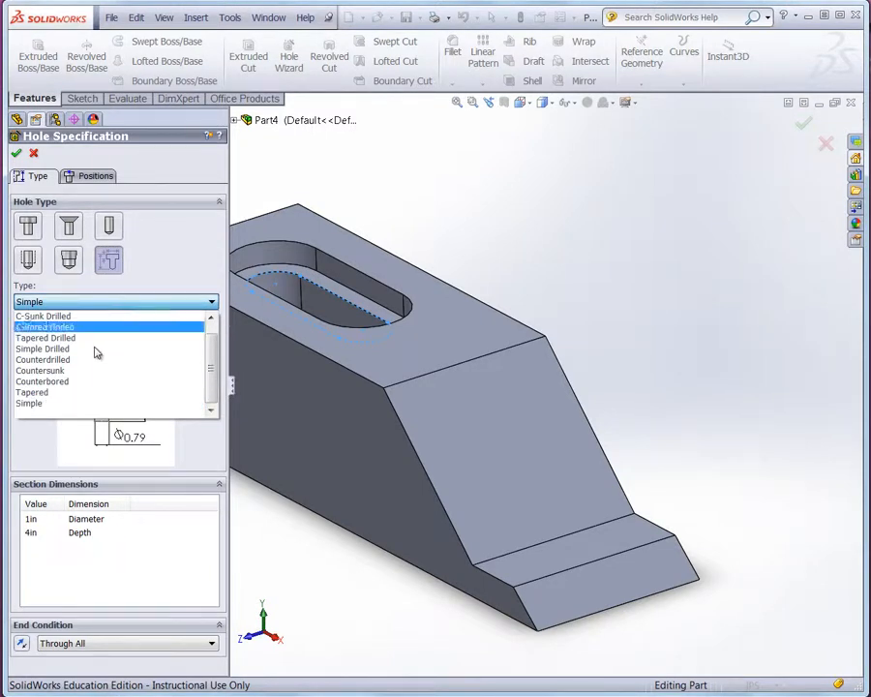
pyautogui.click(126, 381)
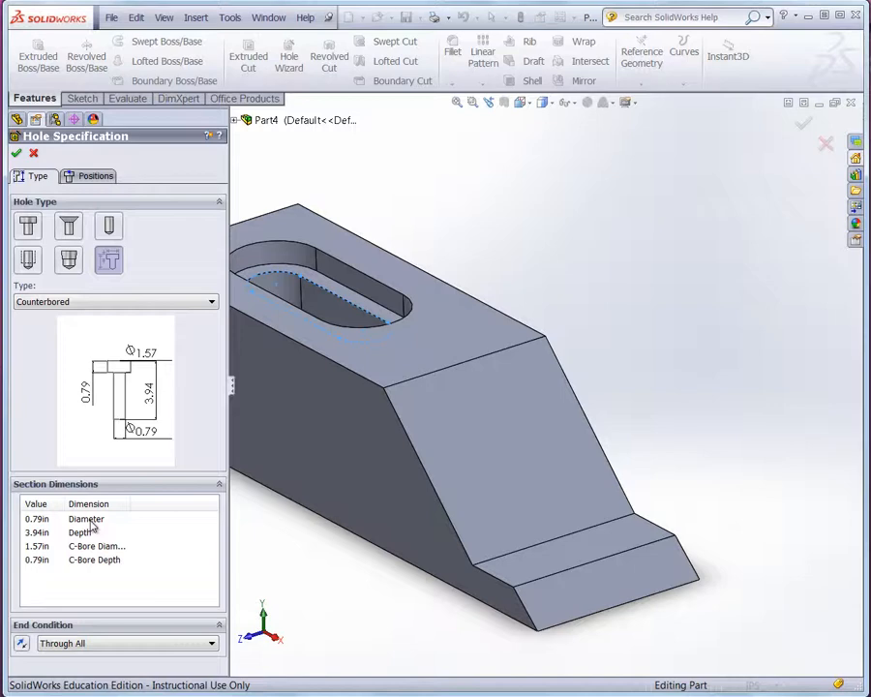
# Step: Set the counterbored hole's C-bore diameter to 0.80 in, C-bore depth to 0.25 in and hole diameter to 0.5 in
pyautogui.doubleClick(36, 547)
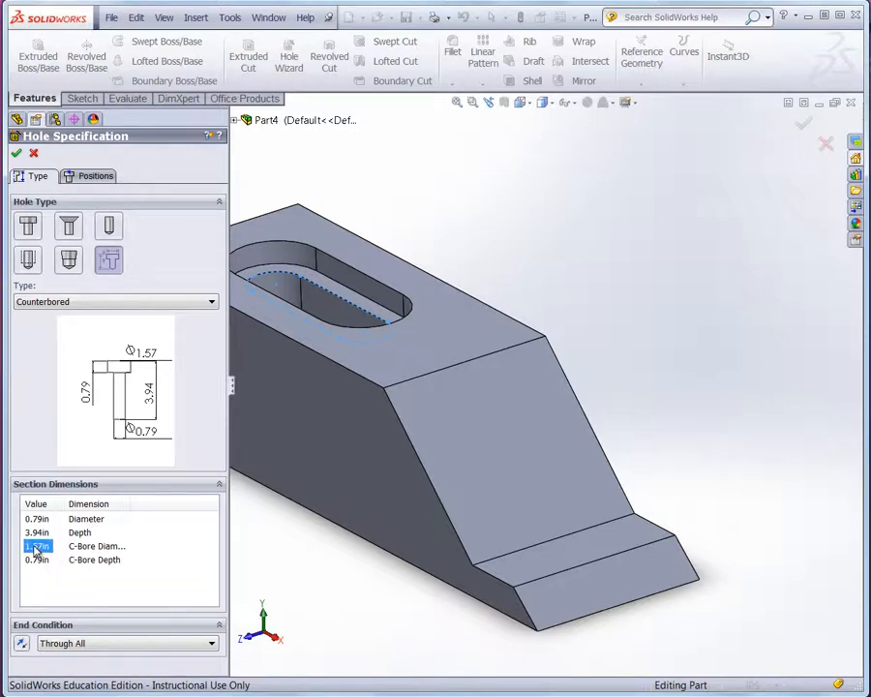
pyautogui.doubleClick(35, 549)
pyautogui.write('.80')
pyautogui.doubleClick(43, 562)
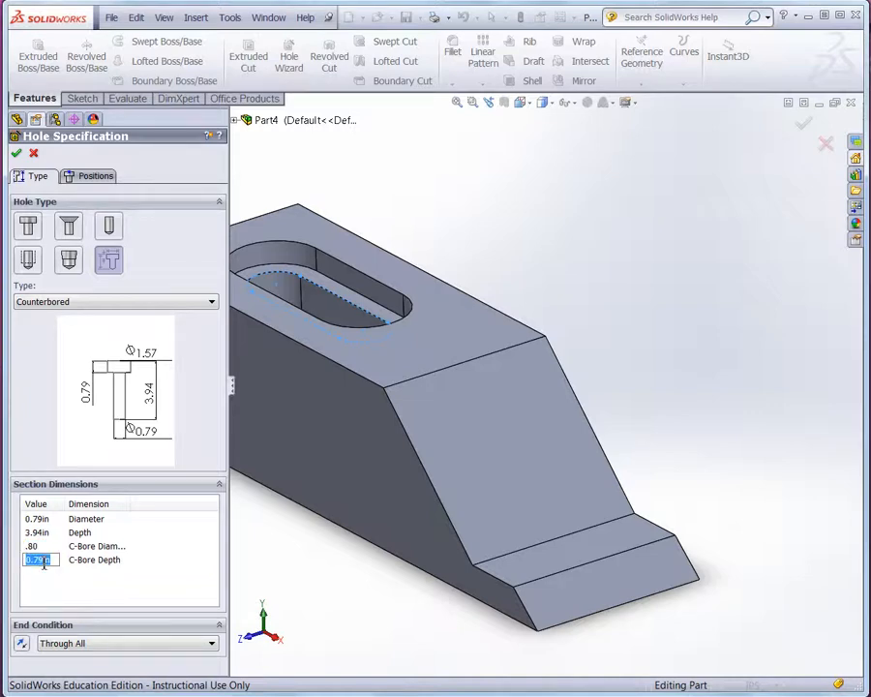
pyautogui.write('.25')
pyautogui.doubleClick(39, 520)
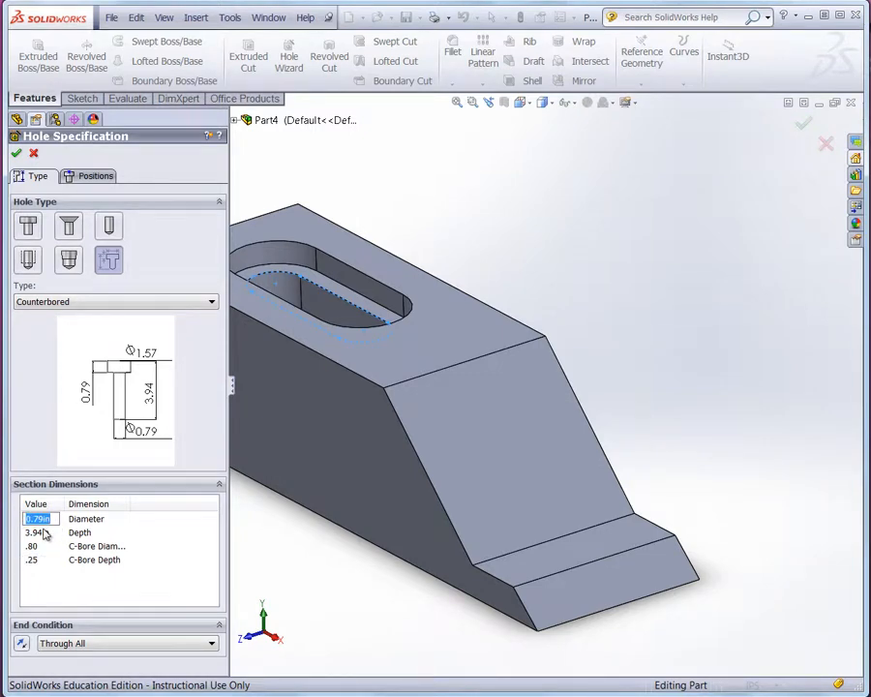
pyautogui.write('.5')
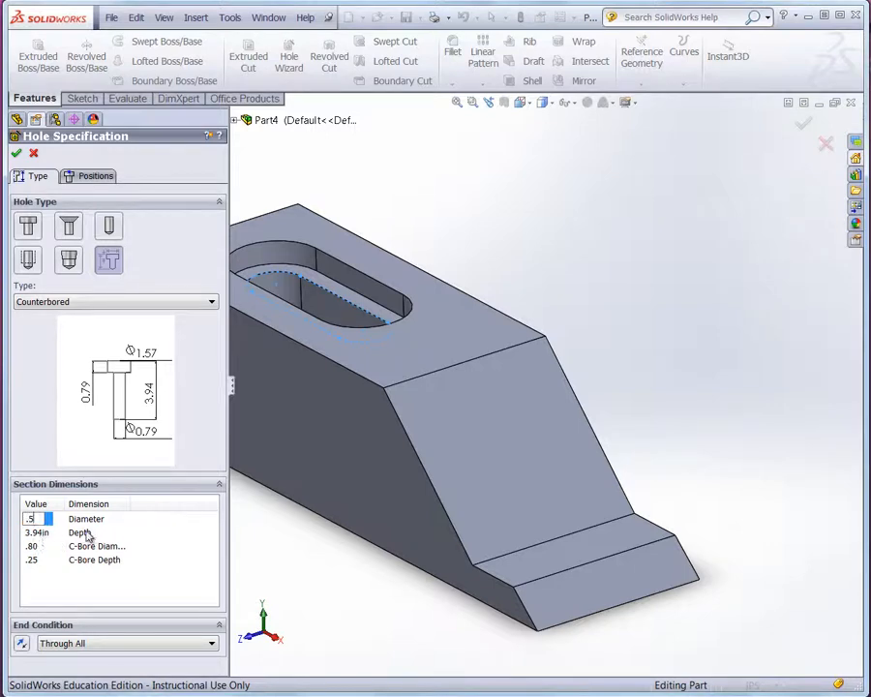
pyautogui.click(37, 535)
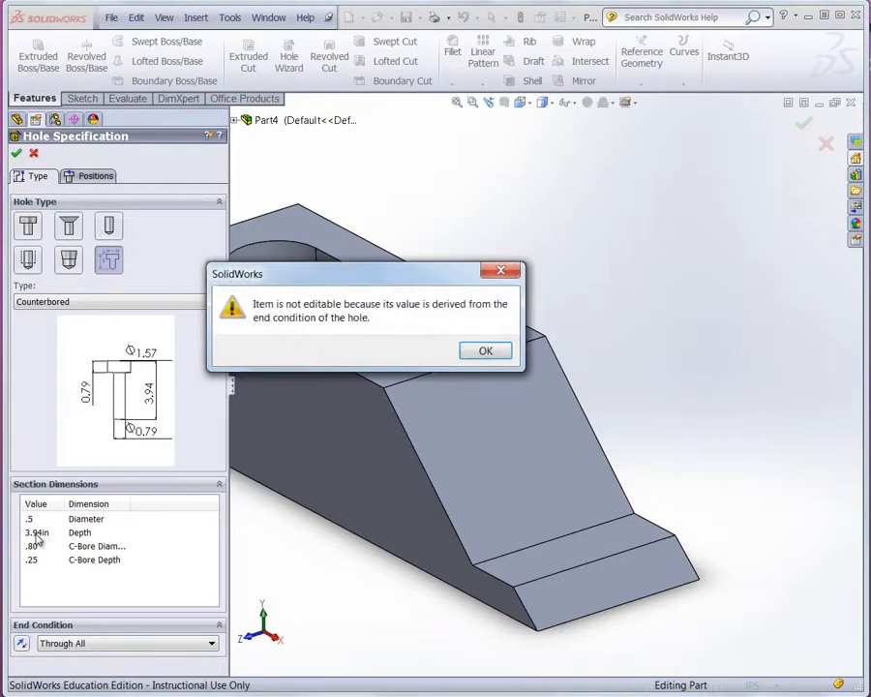
pyautogui.click(495, 351)
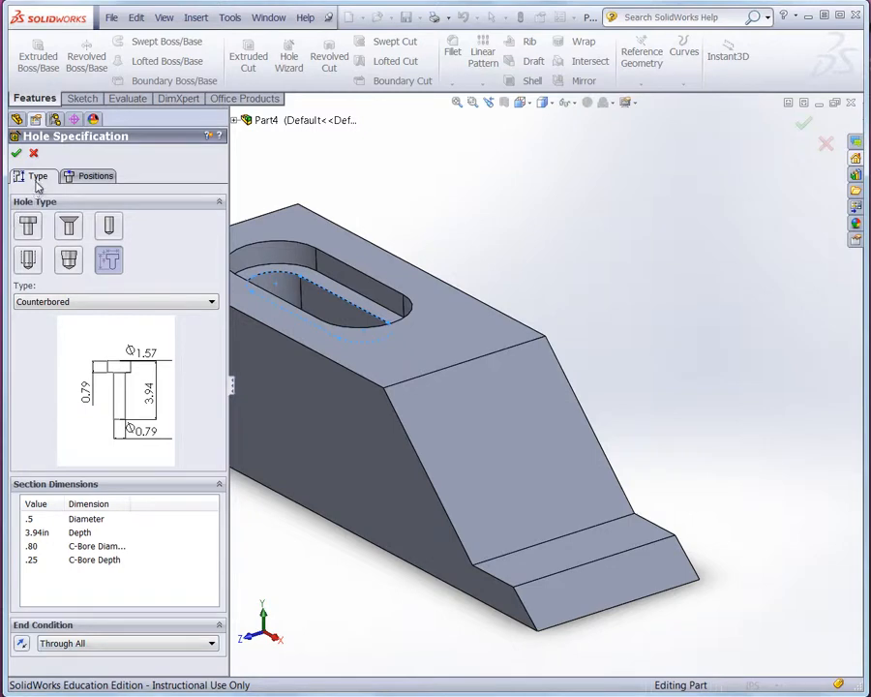
# Step: Place the counterbored hole's single centre point on the large sloped face
pyautogui.click(97, 178)
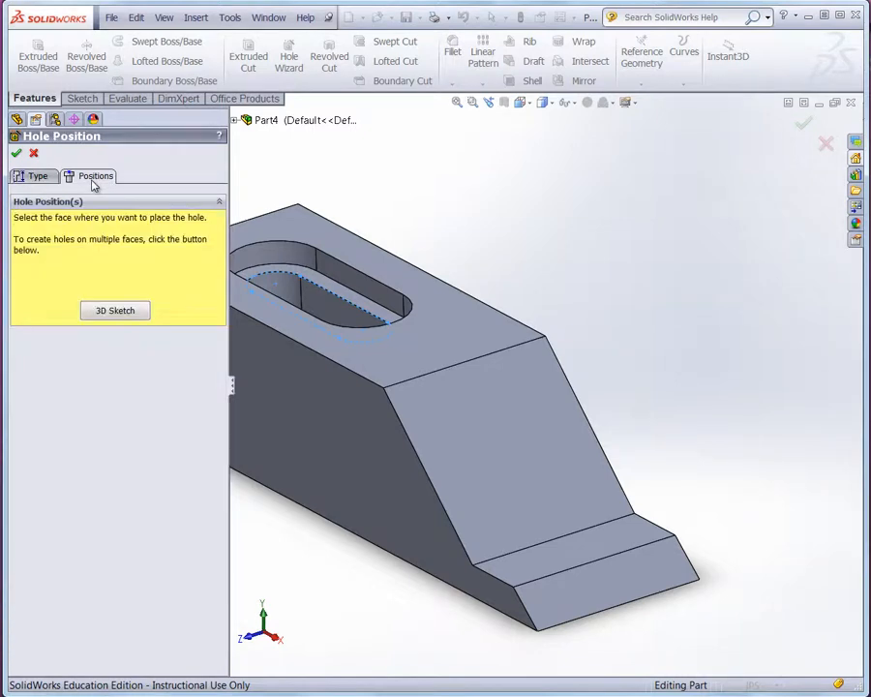
pyautogui.click(549, 451)
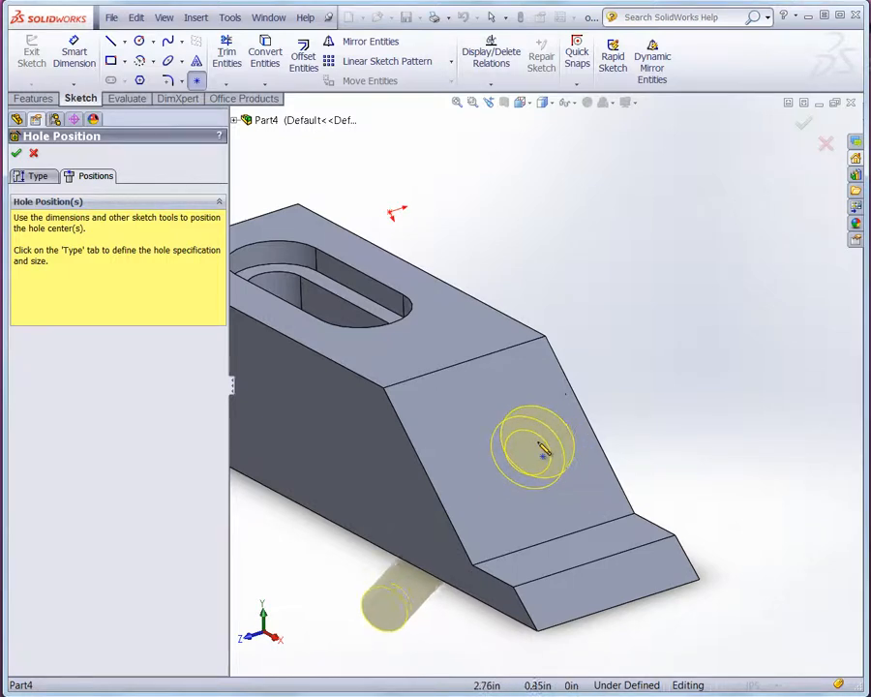
pyautogui.click(538, 443)
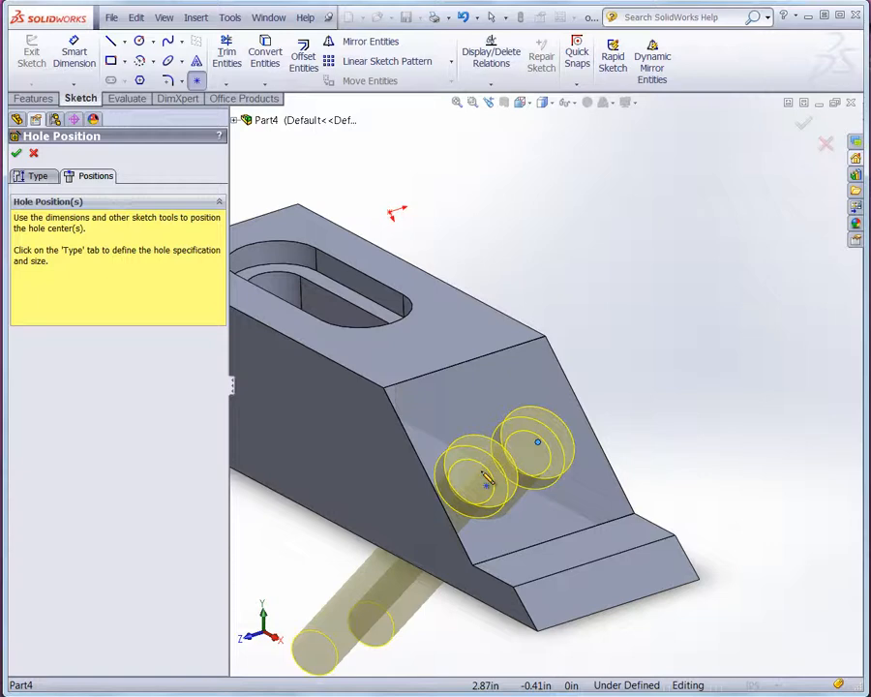
pyautogui.rightClick(626, 406)
pyautogui.click(673, 294)
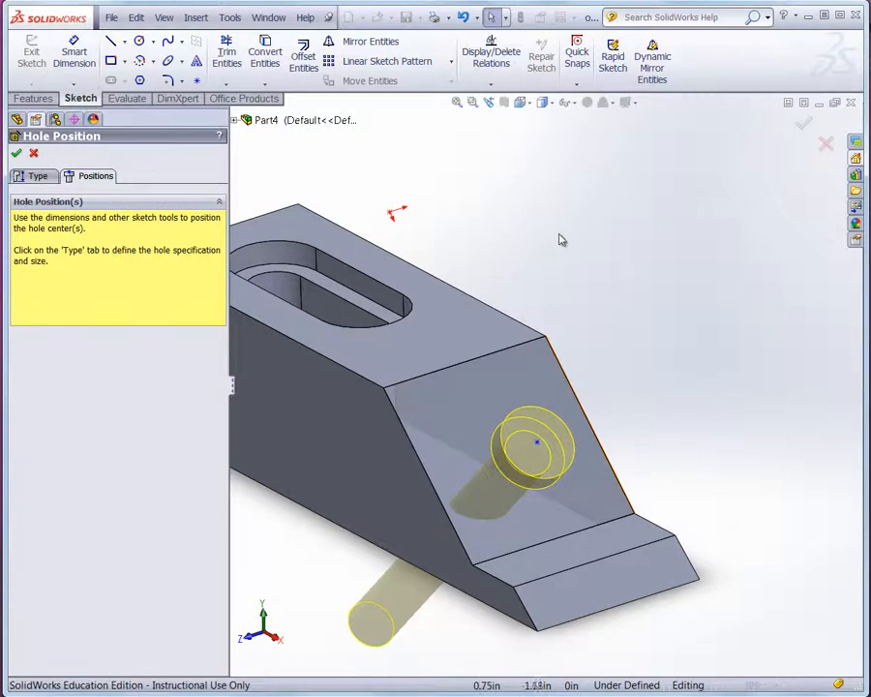
# Step: Dimension the hole centre 1.00 in from the sloped face's far side edge
pyautogui.click(74, 53)
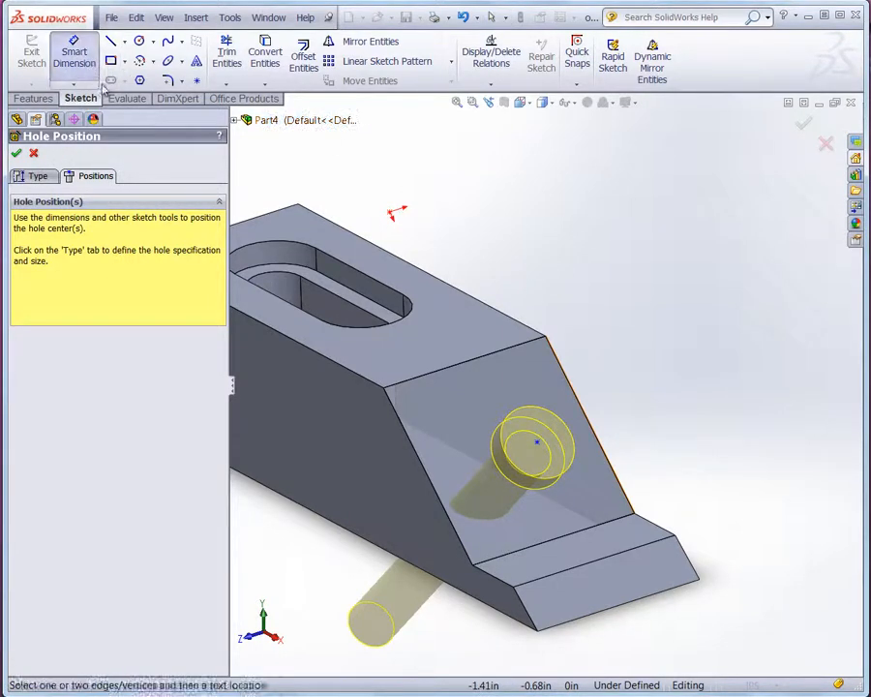
pyautogui.click(539, 445)
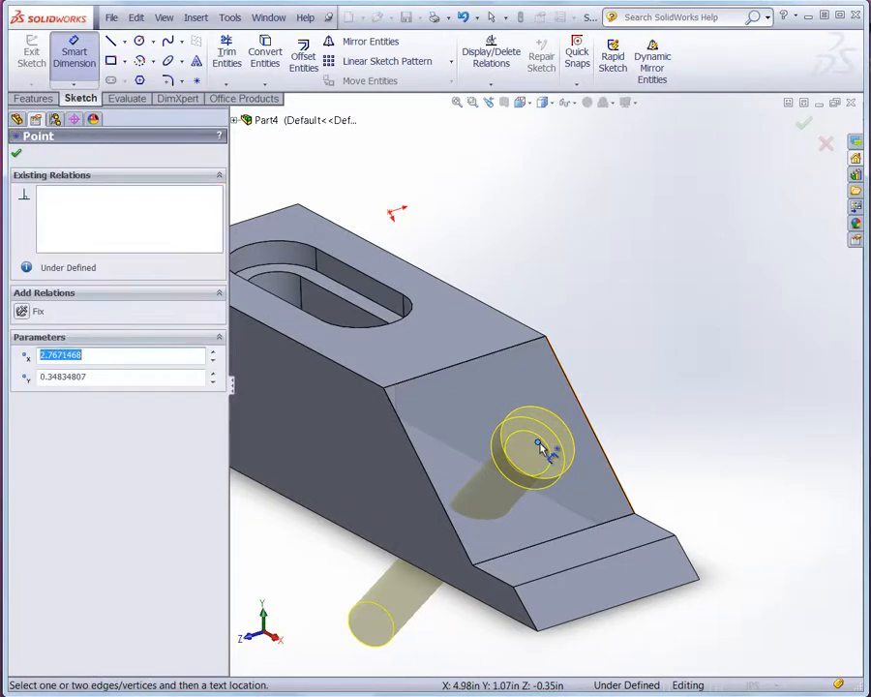
pyautogui.click(586, 412)
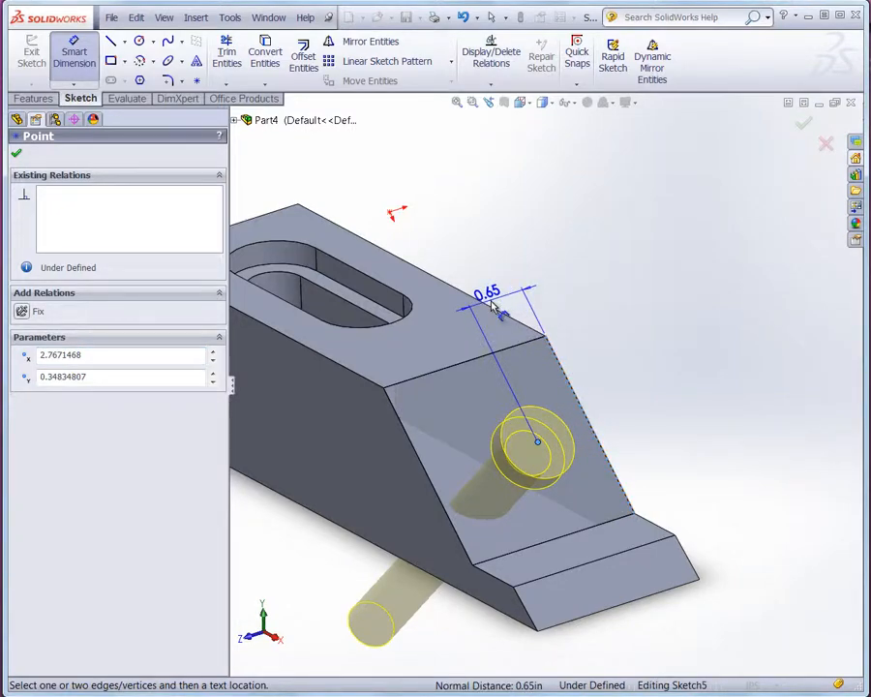
pyautogui.click(491, 293)
pyautogui.write('1.00in')
pyautogui.press('Return')
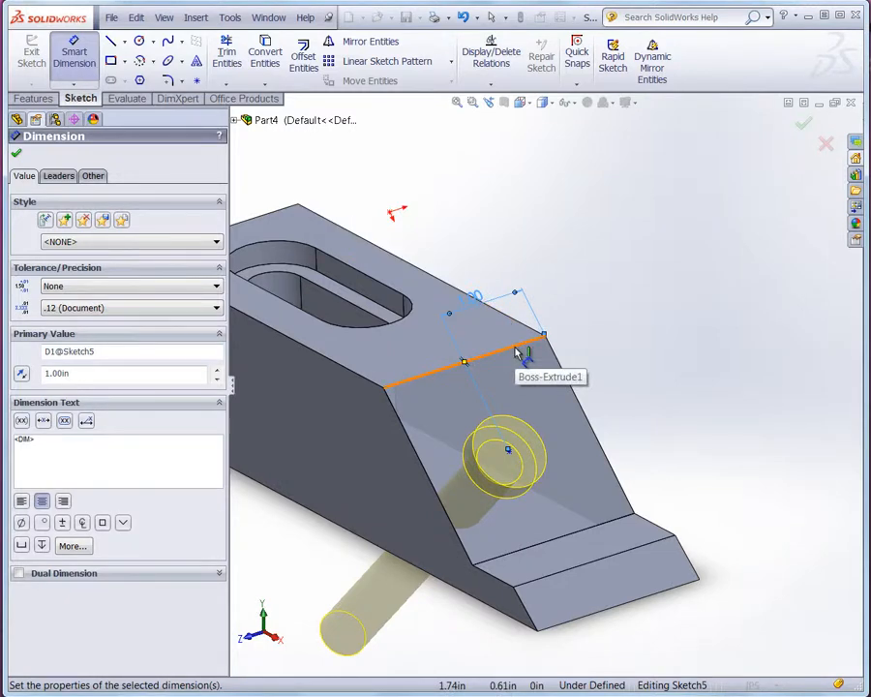
# Step: Dimension the hole centre 1.00 in from the sloped face's lower edge and complete the hole feature
pyautogui.click(612, 526)
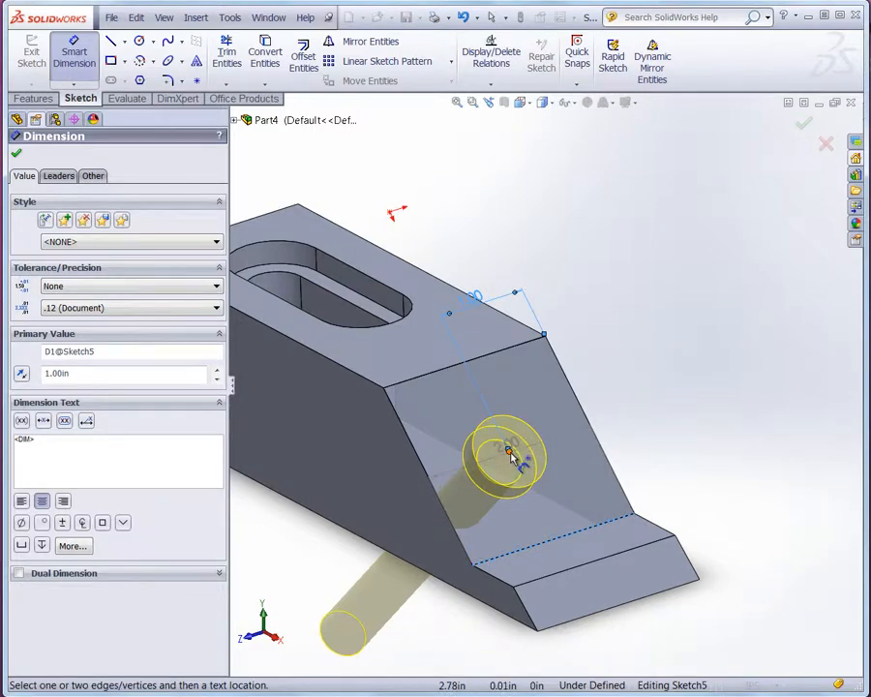
pyautogui.click(509, 451)
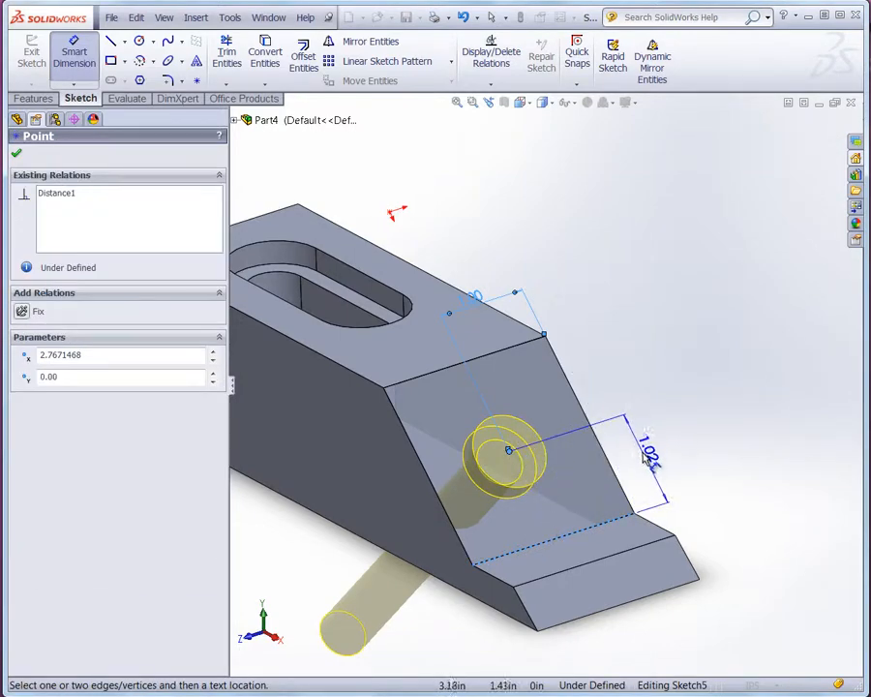
pyautogui.click(641, 455)
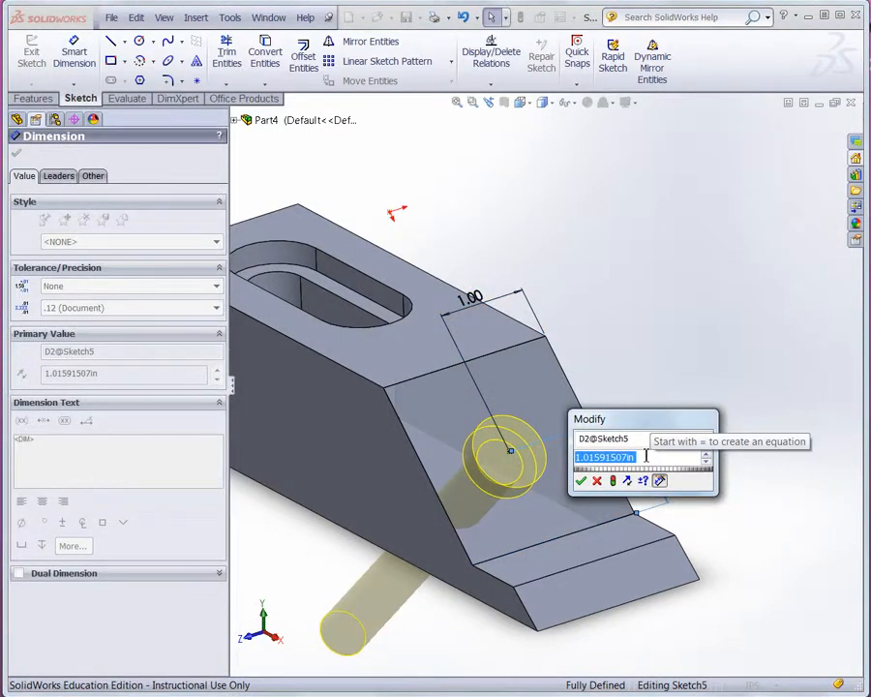
pyautogui.press('Return')
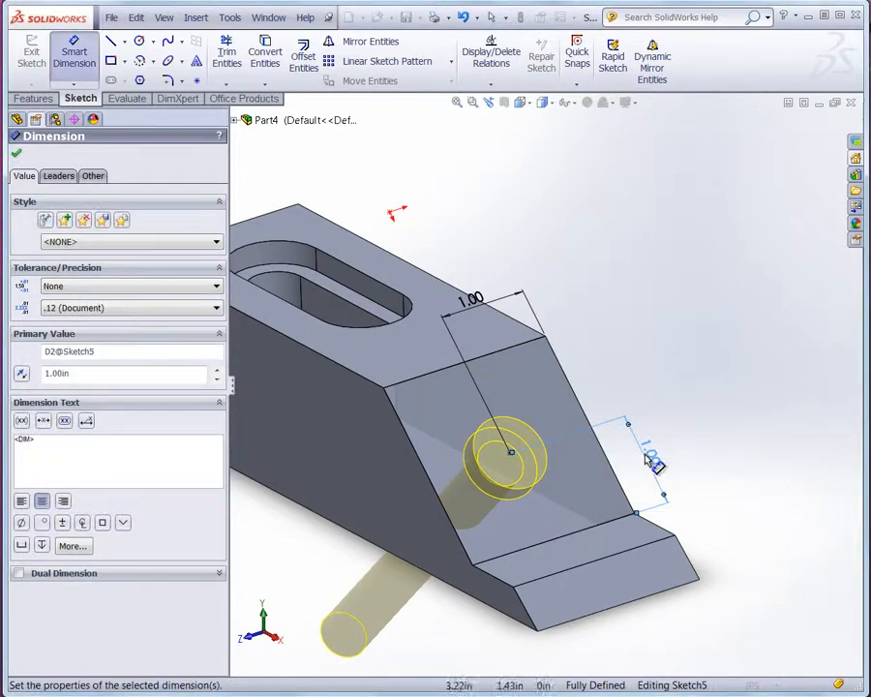
pyautogui.click(17, 157)
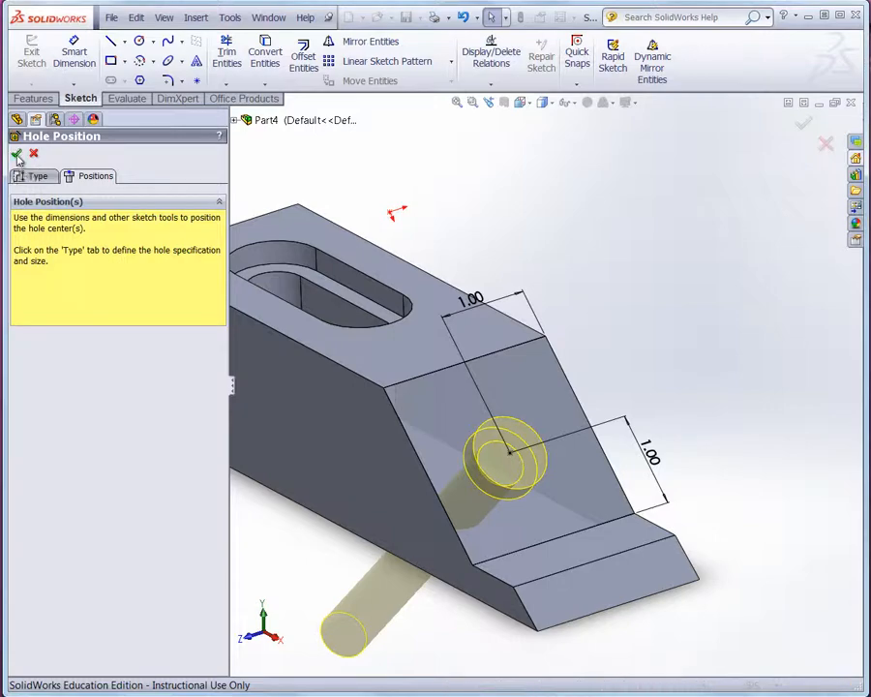
pyautogui.click(17, 152)
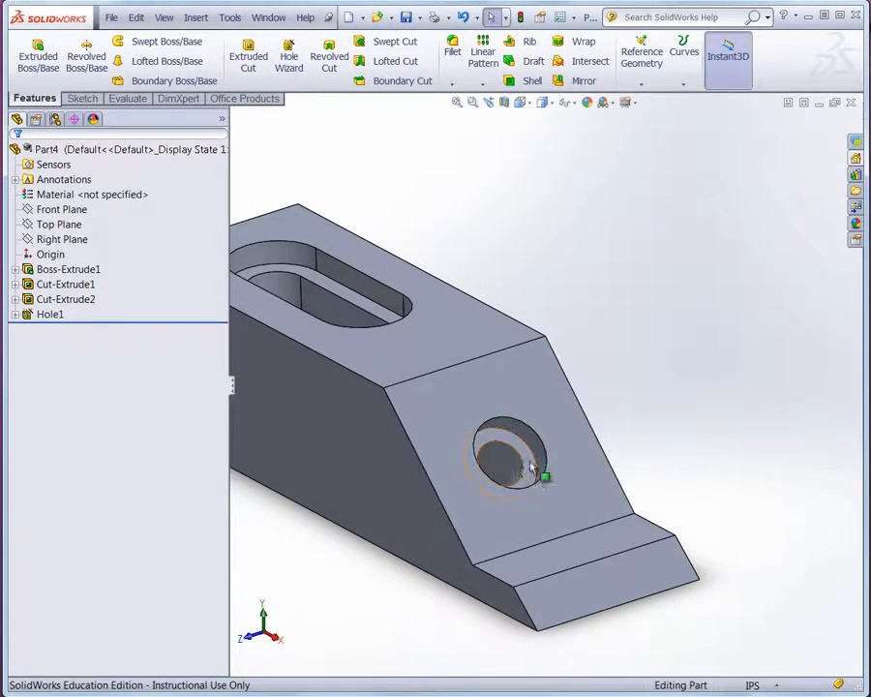
# Step: Show the whole part in the Front view with the Hidden Lines Visible display style
pyautogui.moveTo(465, 538); pyautogui.dragTo(463, 488, button='middle')
pyautogui.click(520, 101)
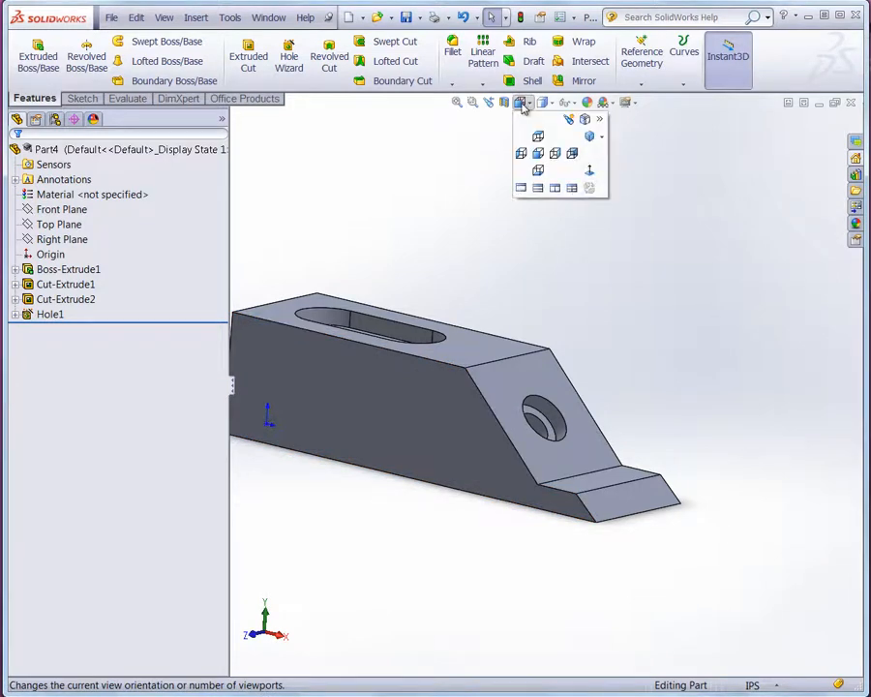
pyautogui.click(543, 162)
pyautogui.click(543, 103)
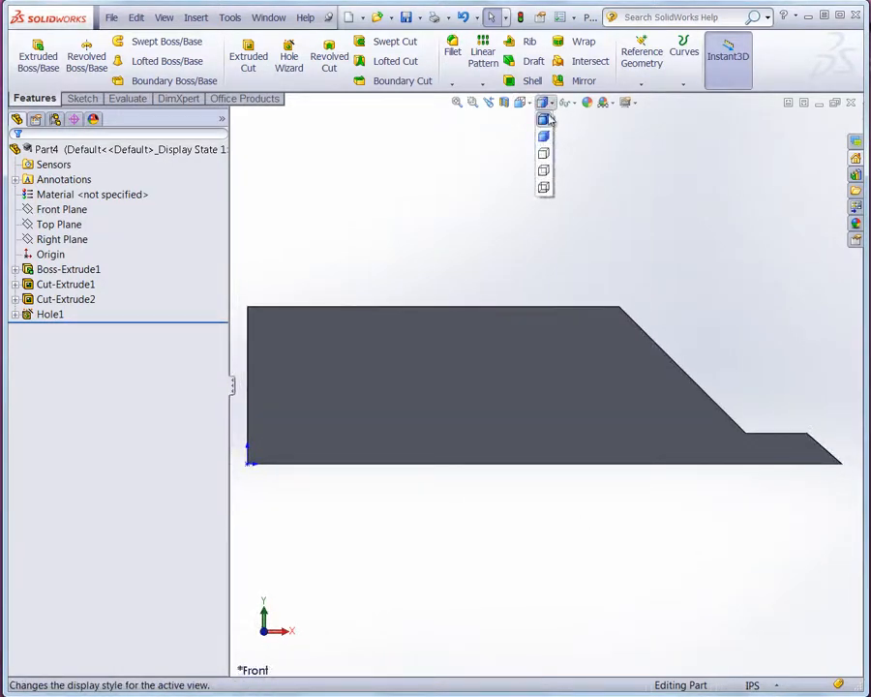
pyautogui.click(545, 170)
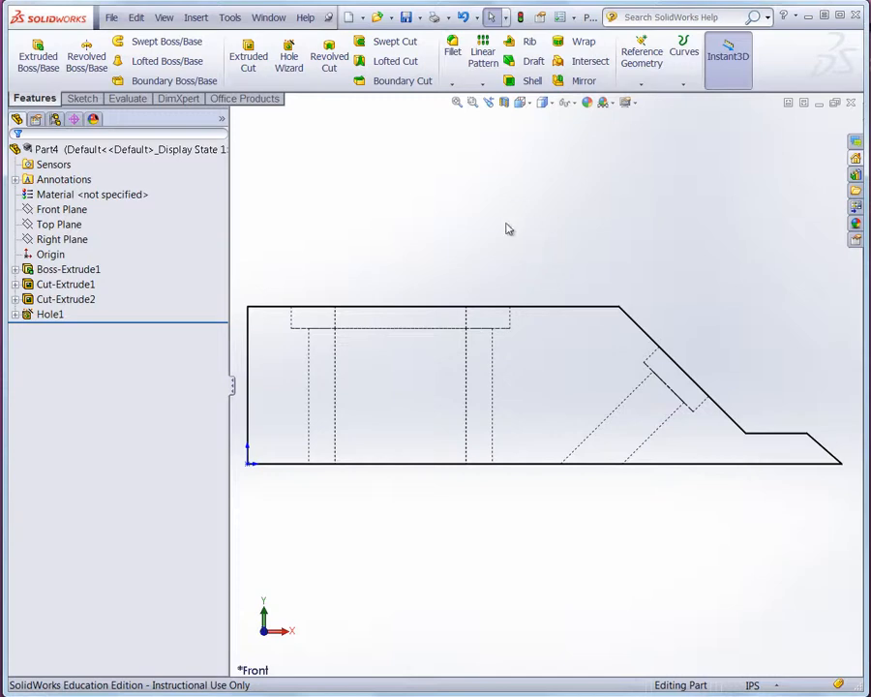
pyautogui.press('f')
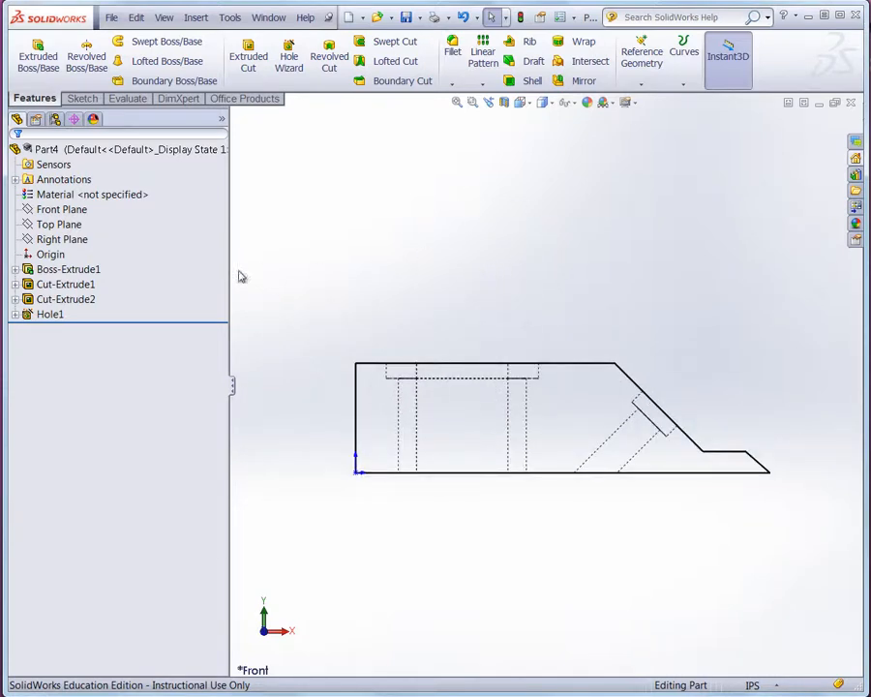
# Step: Examine the toe end in the Top view and the V-notch's dimensions and profile in the Practice Problems 7 drawing
pyautogui.click(521, 102)
pyautogui.click(539, 135)
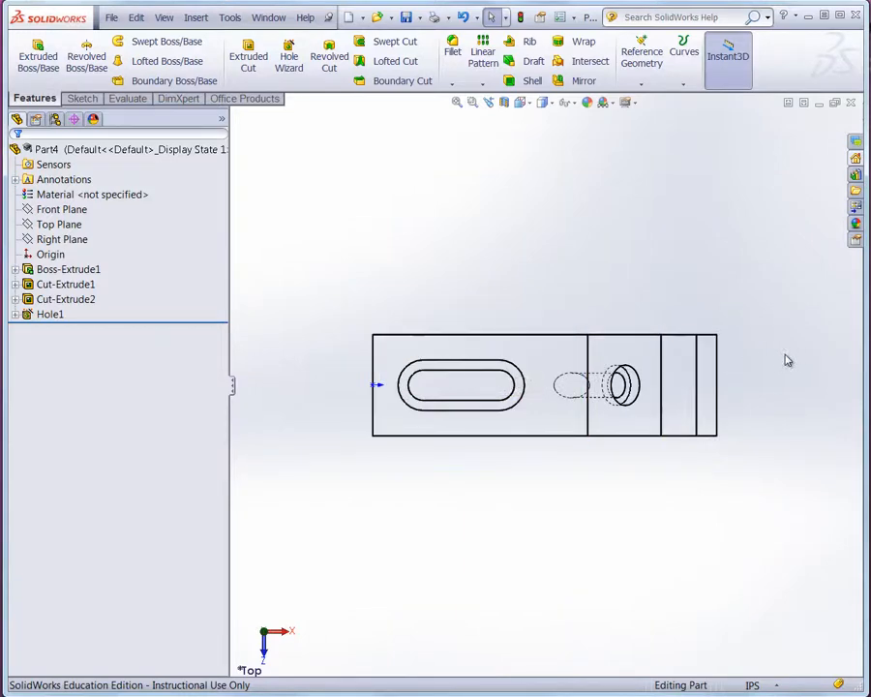
pyautogui.scroll(-3, 781, 361)
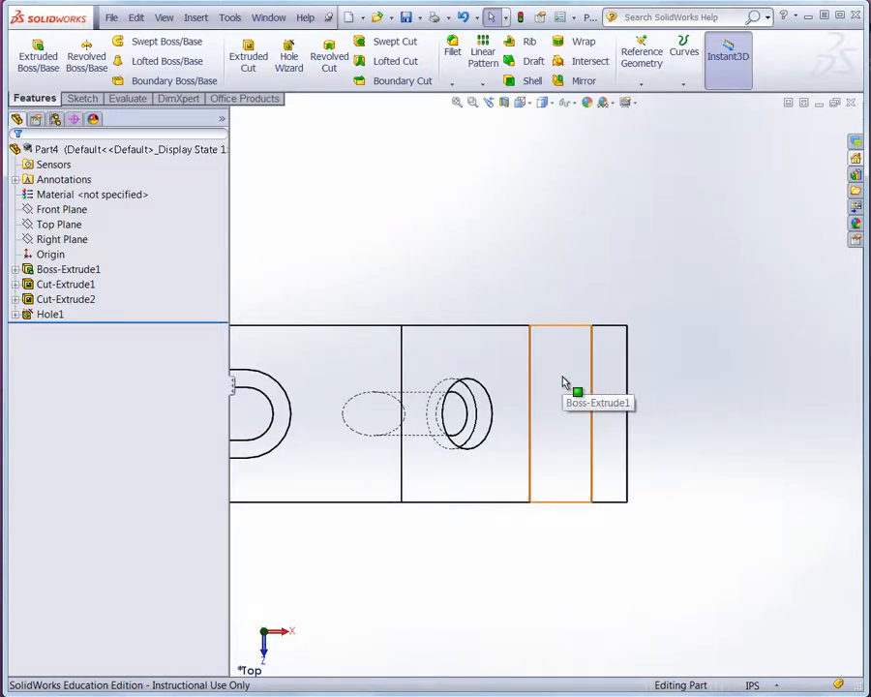
pyautogui.click(84, 238)
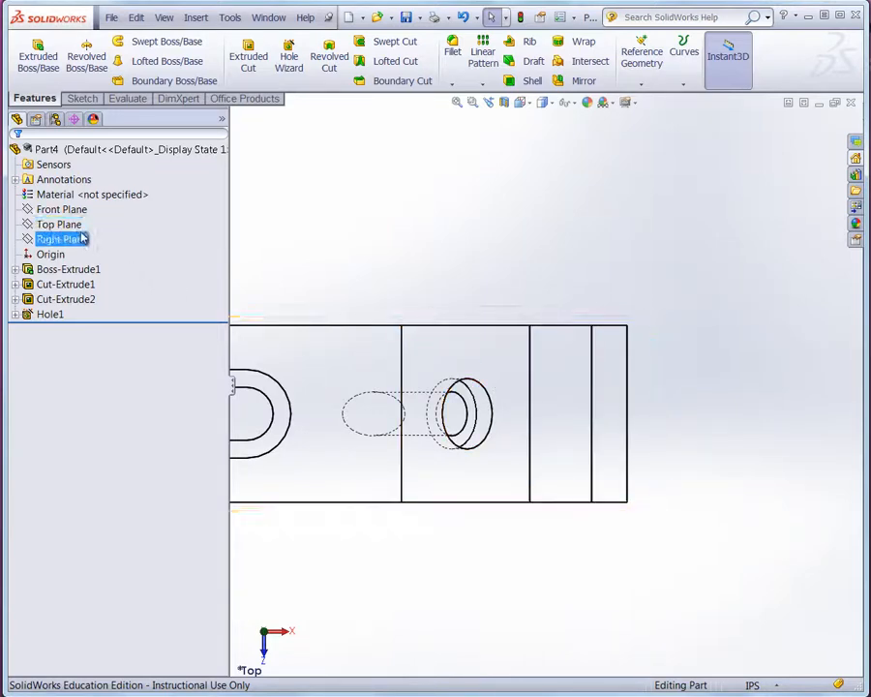
pyautogui.click(80, 227)
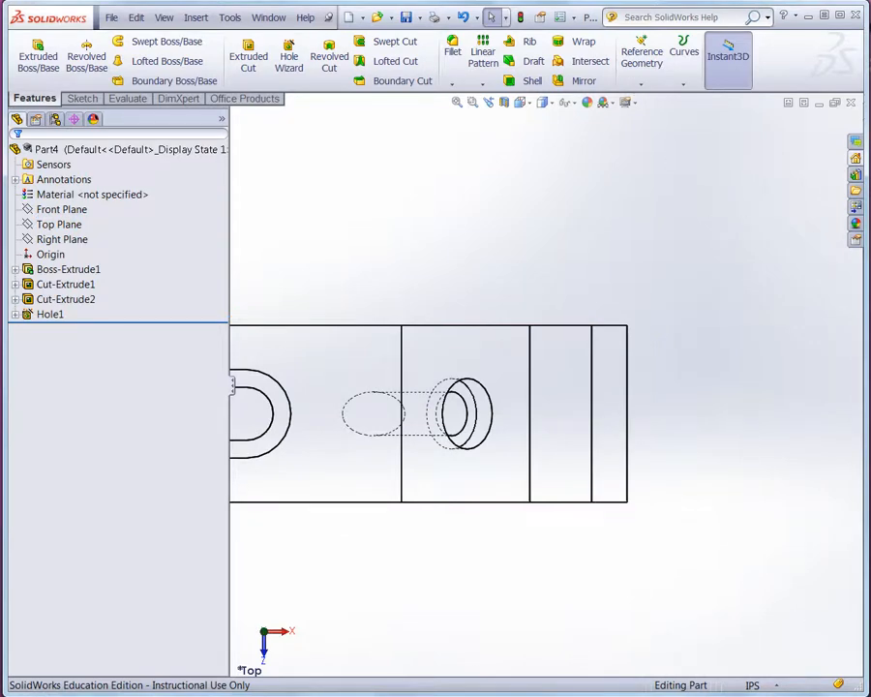
pyautogui.hotkey('alt', 'Tab')
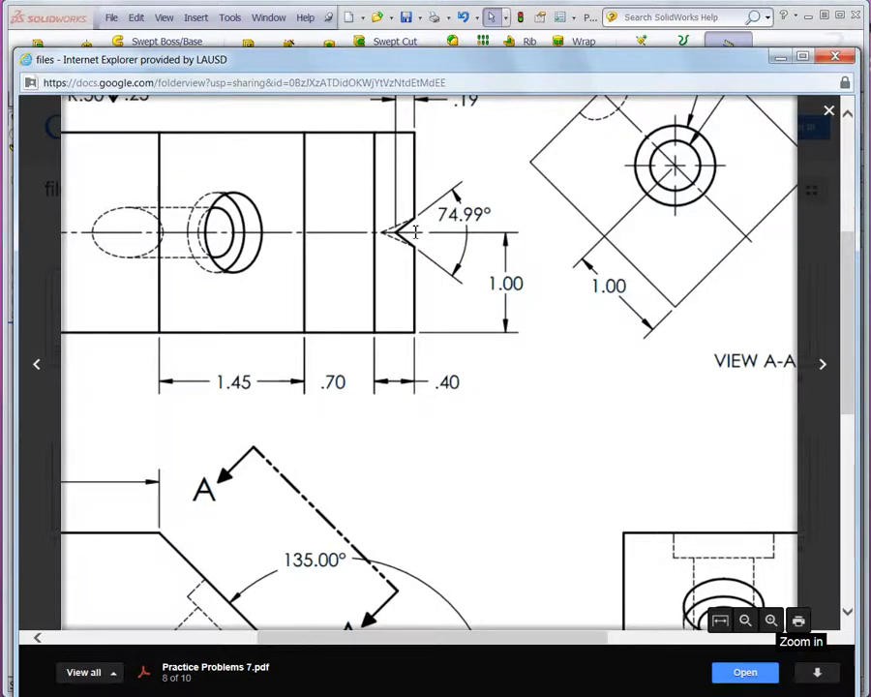
pyautogui.scroll(1, 415, 232)
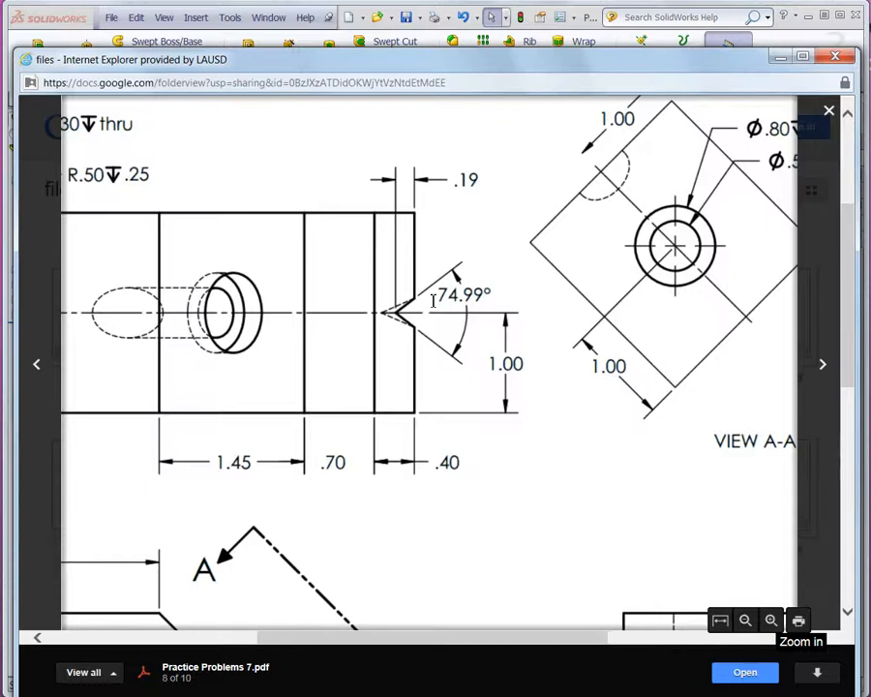
pyautogui.scroll(-5, 432, 300)
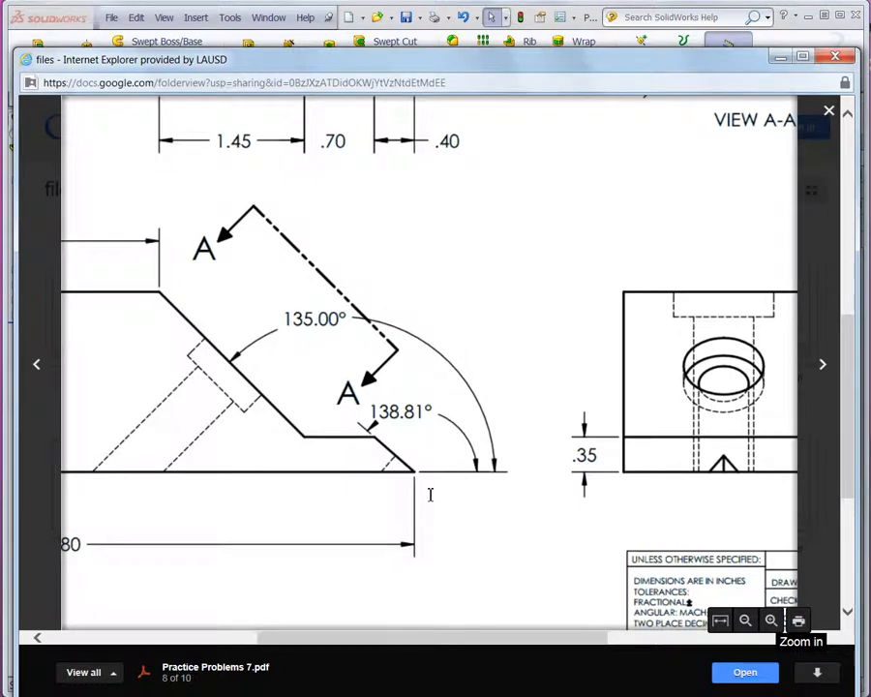
pyautogui.scroll(3, 431, 495)
pyautogui.hotkey('alt', 'F4')
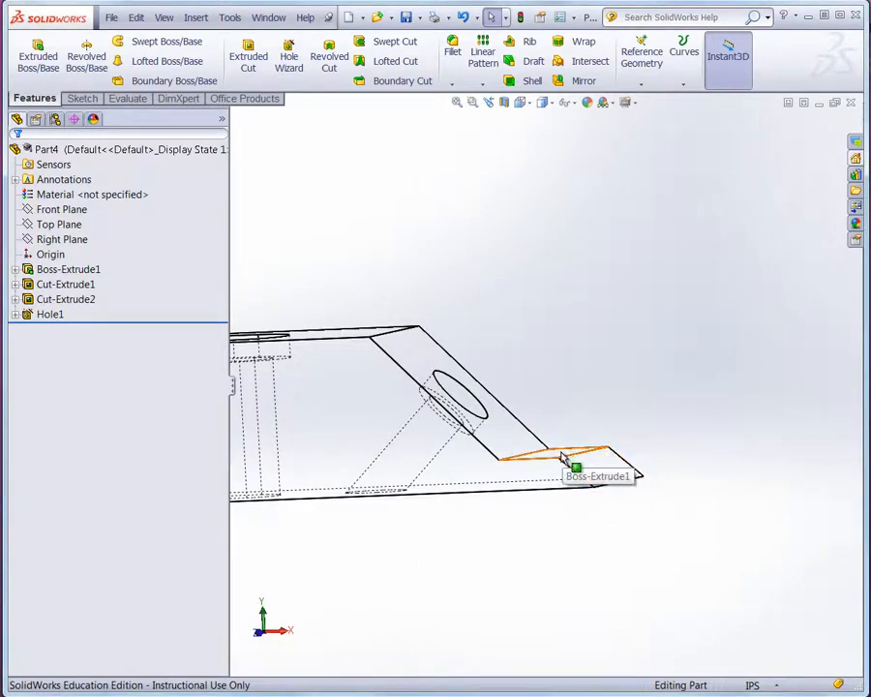
# Step: Start a sketch on the narrow flat face above the toe and show it in the Top view
pyautogui.doubleClick(564, 458)
pyautogui.moveTo(594, 347); pyautogui.dragTo(602, 432, button='middle')
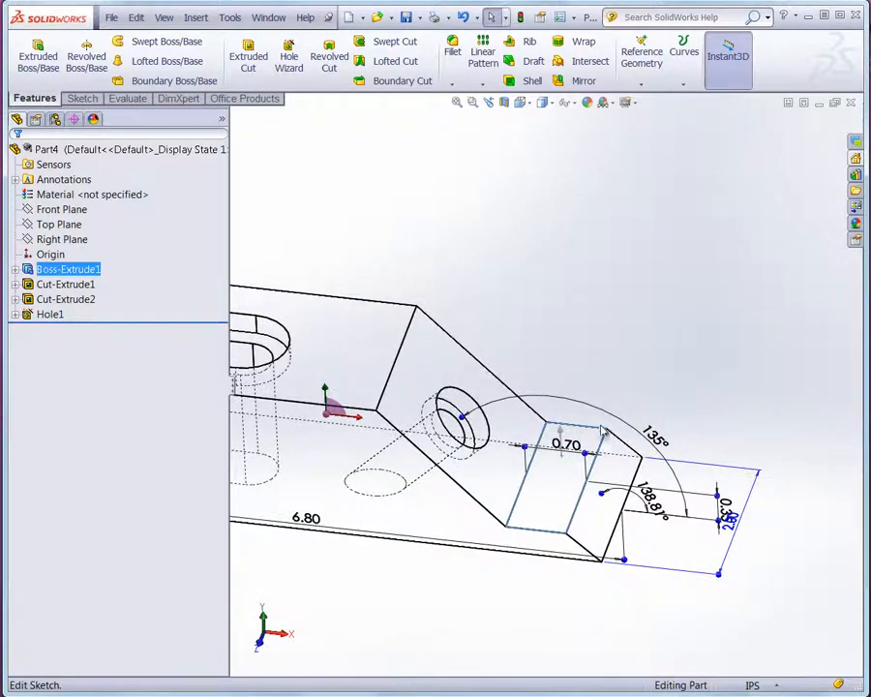
pyautogui.click(557, 519)
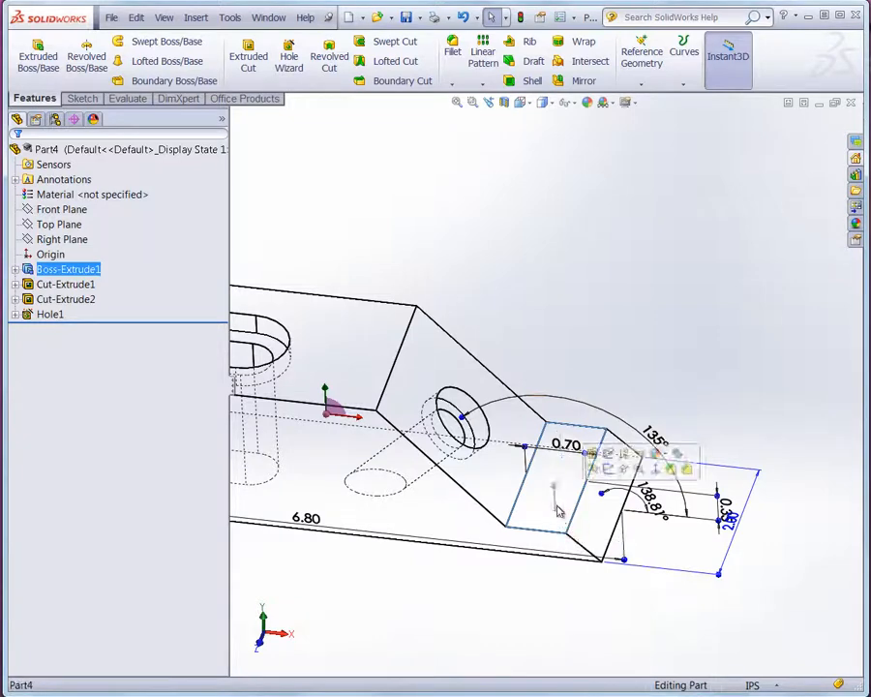
pyautogui.click(611, 470)
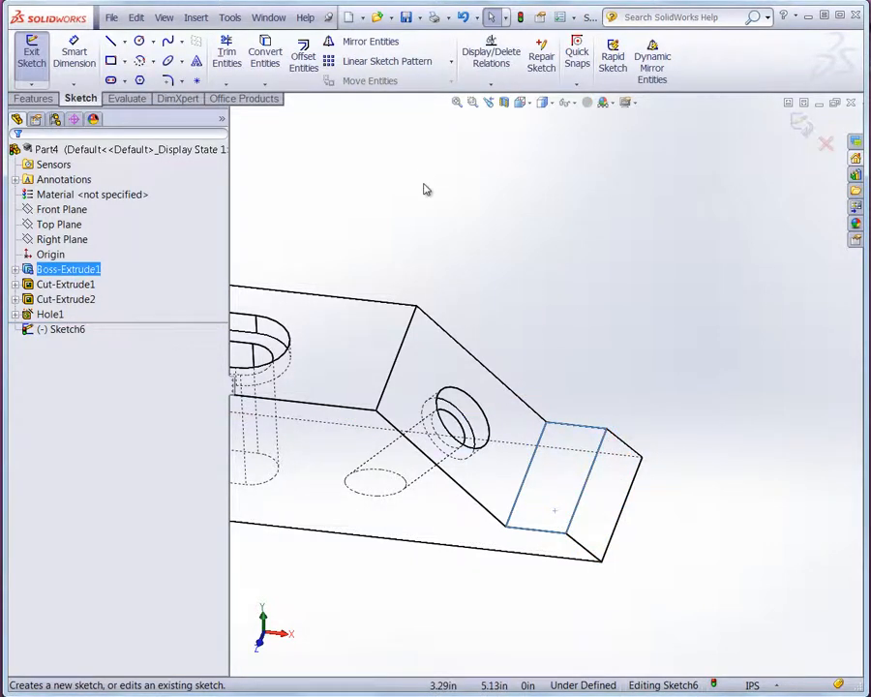
pyautogui.click(524, 103)
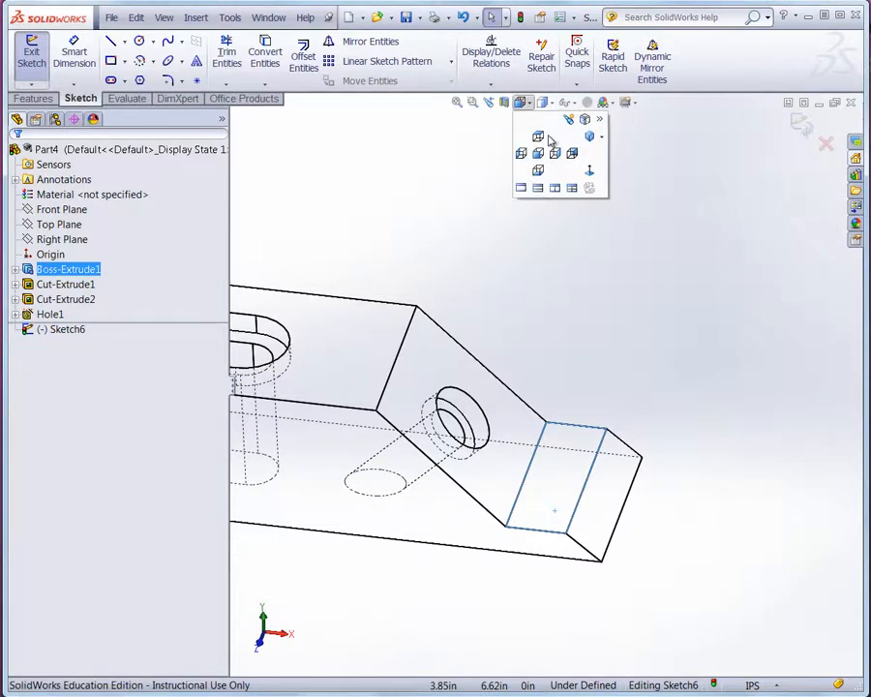
pyautogui.click(541, 143)
# Step: Sketch a horizontal construction centerline about 8.2 in long from the origin through the part and past the toe end
pyautogui.scroll(2, 602, 416)
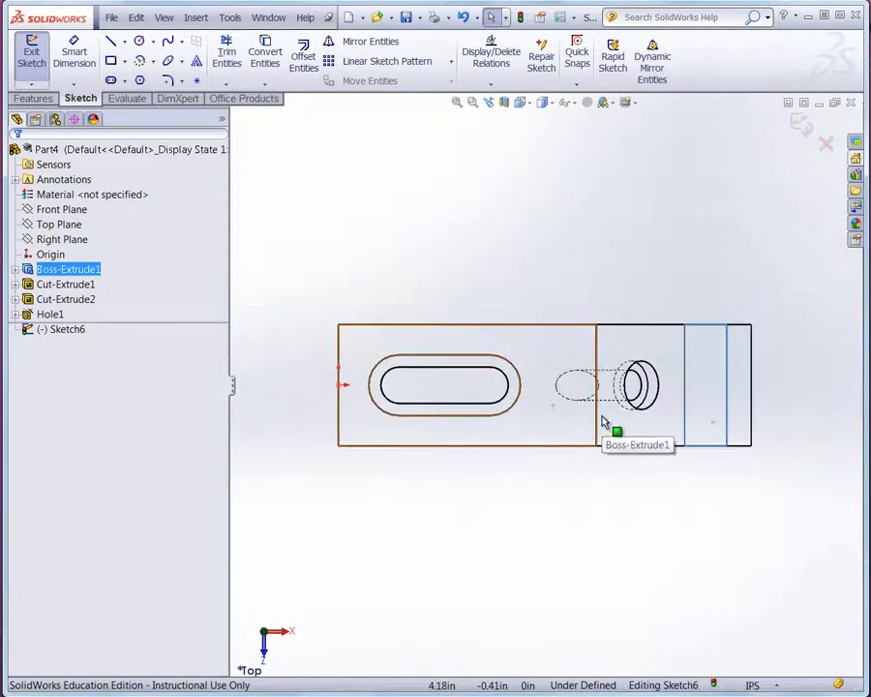
pyautogui.scroll(-5, 767, 382)
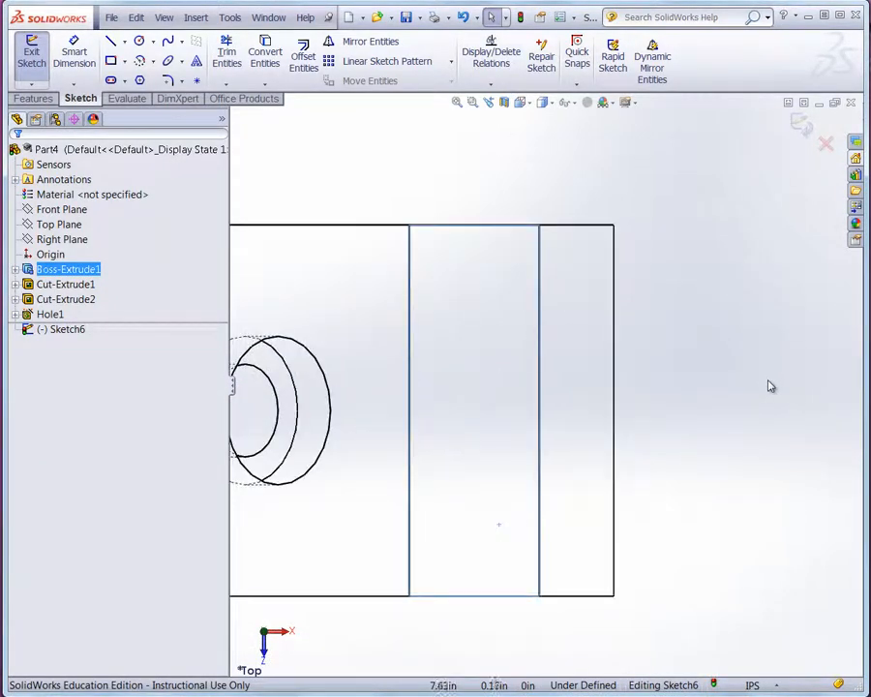
pyautogui.scroll(5, 771, 386)
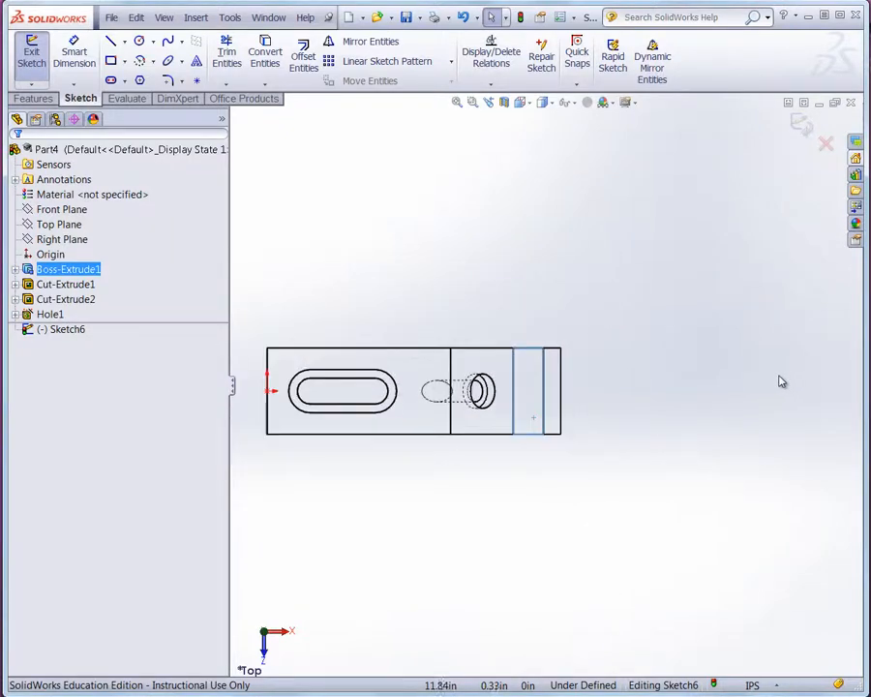
pyautogui.scroll(-1, 571, 350)
pyautogui.scroll(2, 578, 350)
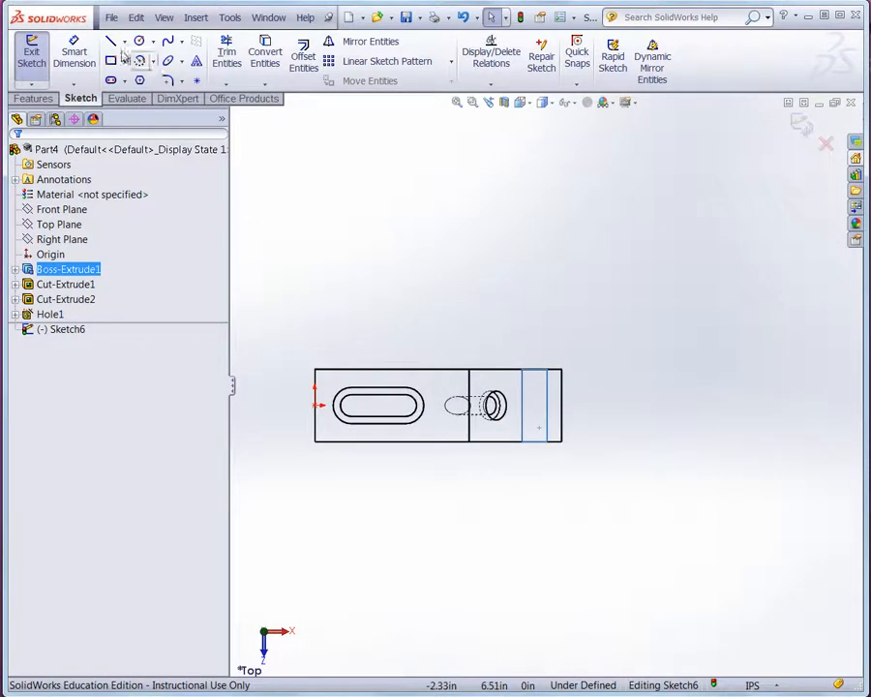
pyautogui.click(125, 42)
pyautogui.click(146, 77)
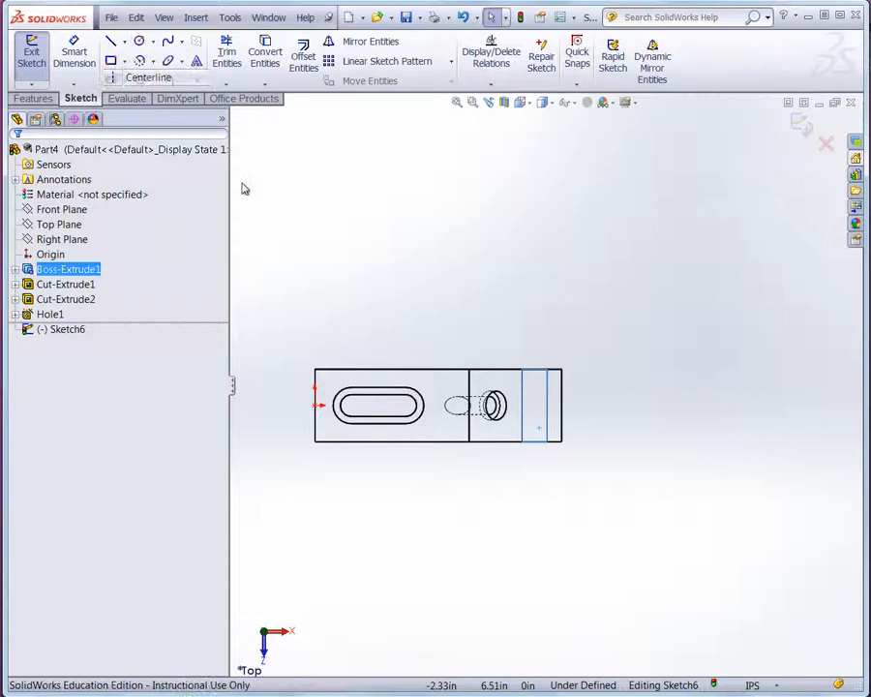
pyautogui.click(317, 405)
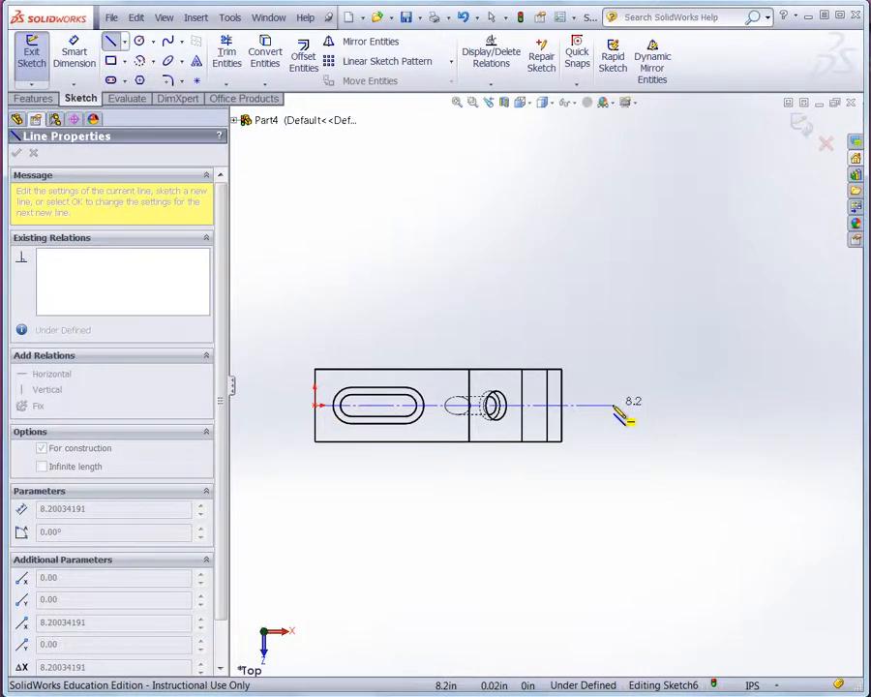
pyautogui.click(612, 405)
pyautogui.press('Escape')
pyautogui.scroll(1, 558, 411)
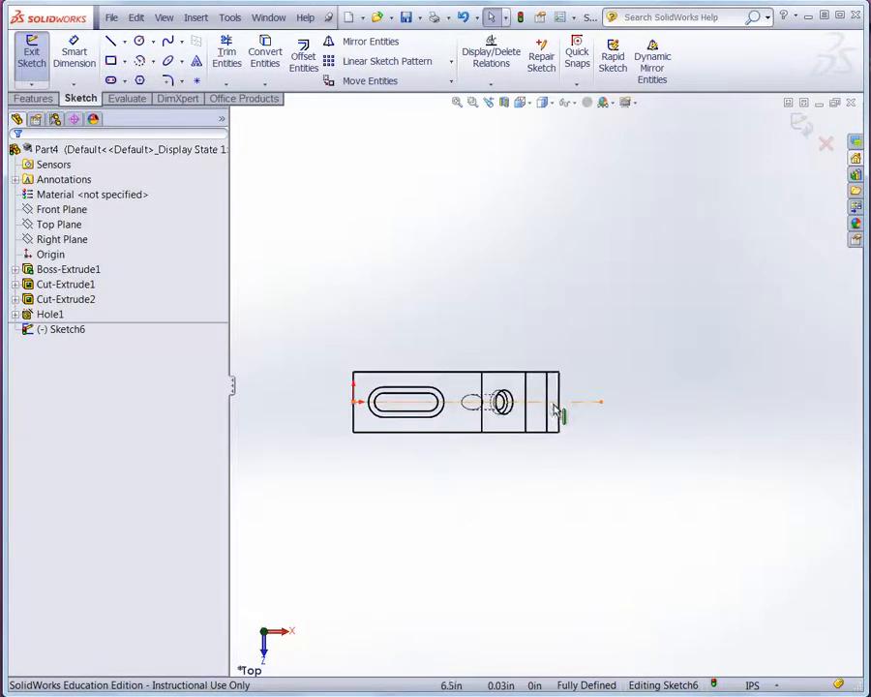
# Step: Sketch a V at the toe's end edge, using dynamic mirroring about the centerline and a slanted line about 0.27 in long
pyautogui.scroll(-8, 560, 408)
pyautogui.scroll(-2, 527, 371)
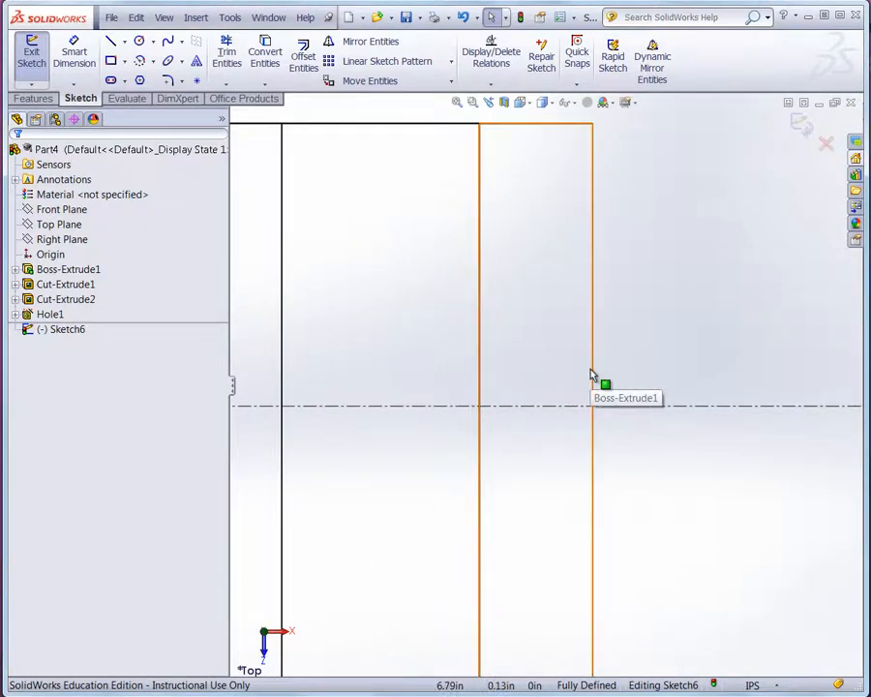
pyautogui.click(673, 407)
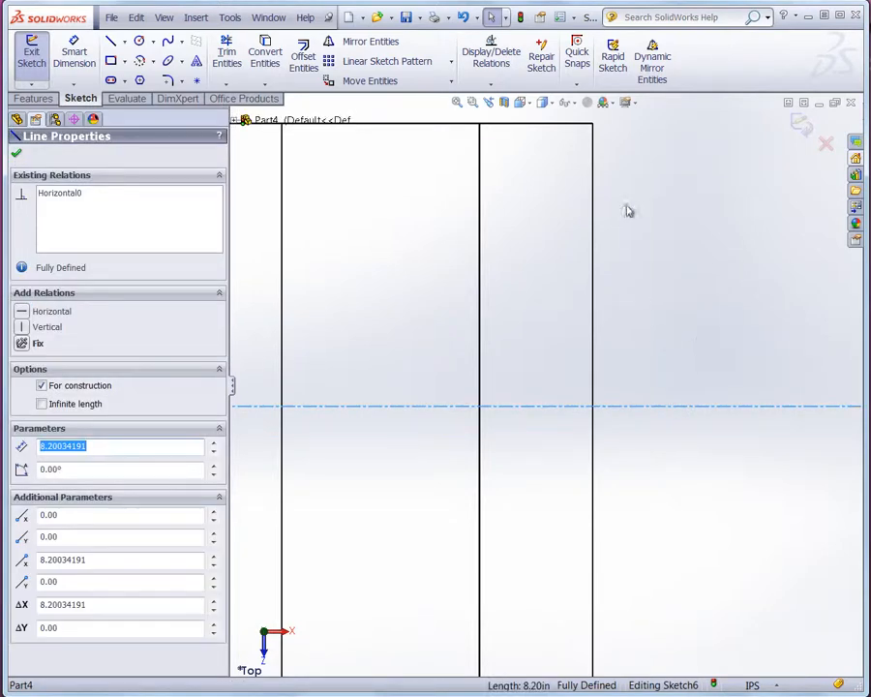
pyautogui.click(655, 74)
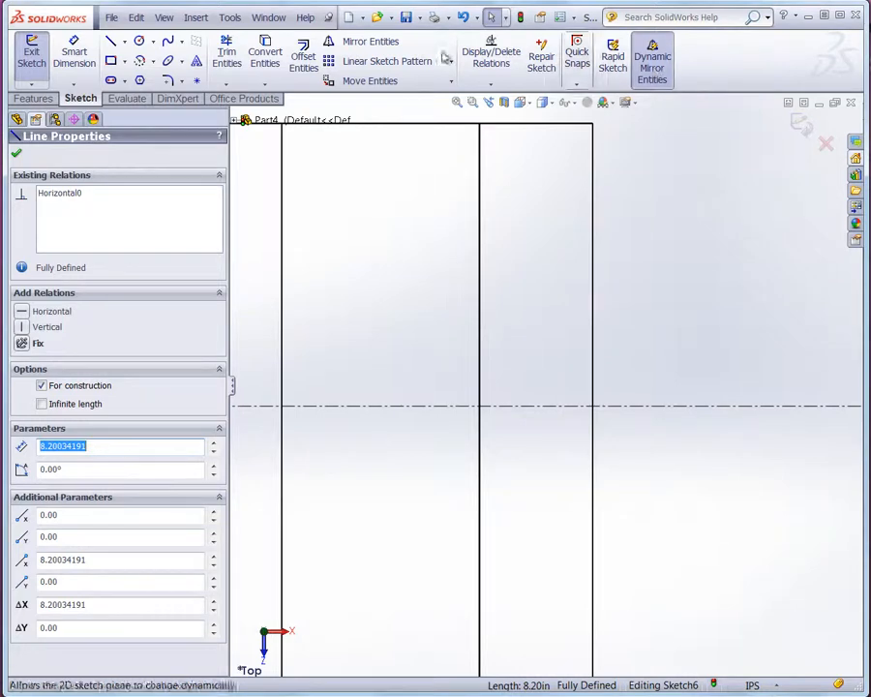
pyautogui.click(111, 40)
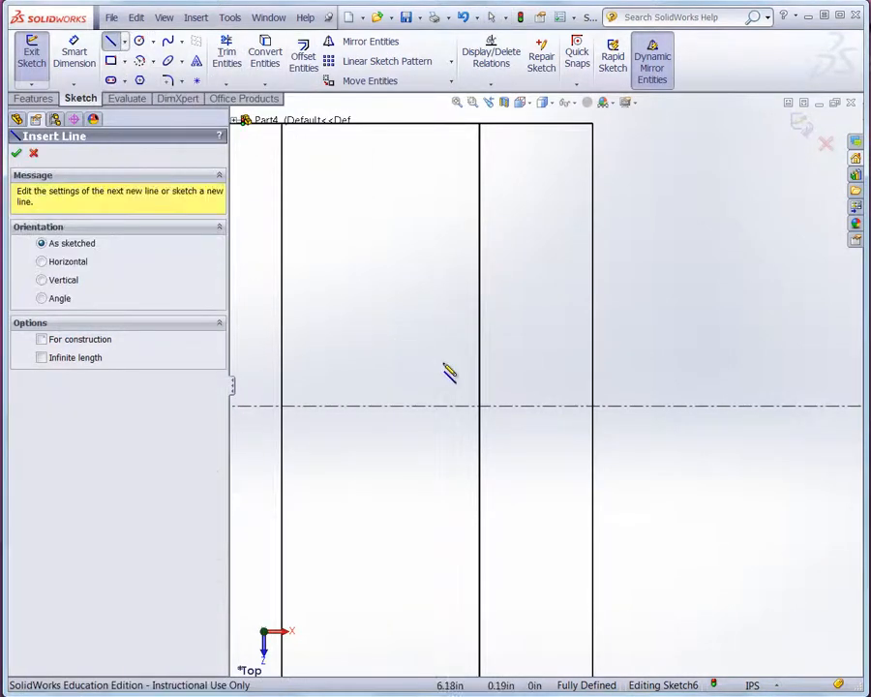
pyautogui.click(592, 364)
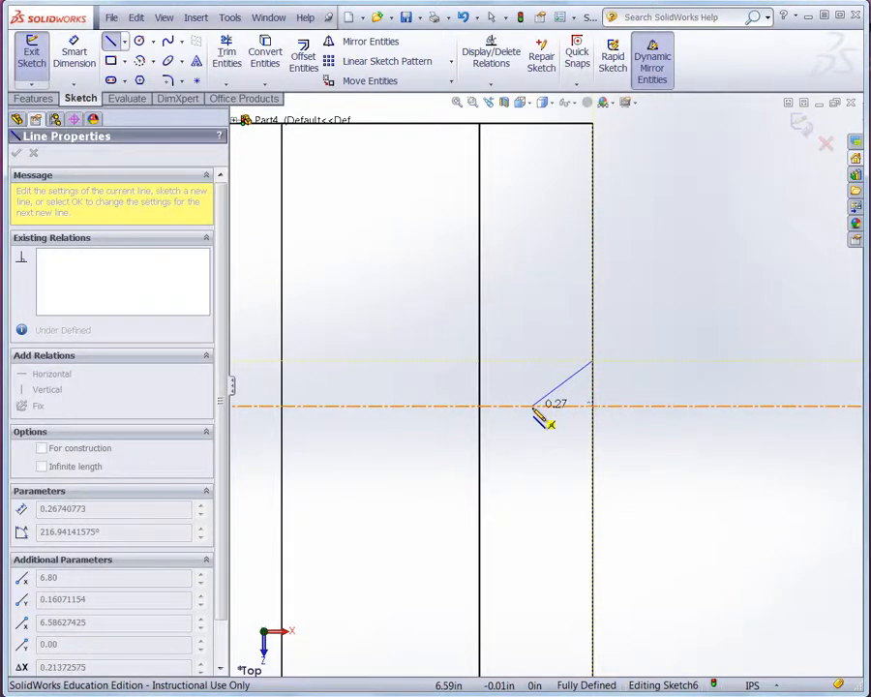
pyautogui.click(532, 407)
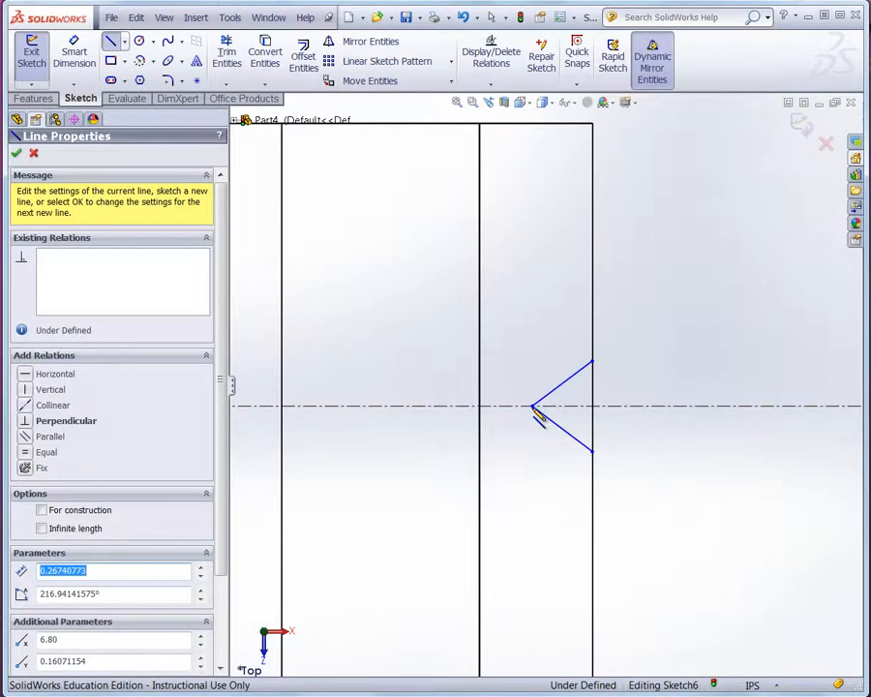
pyautogui.press('Escape')
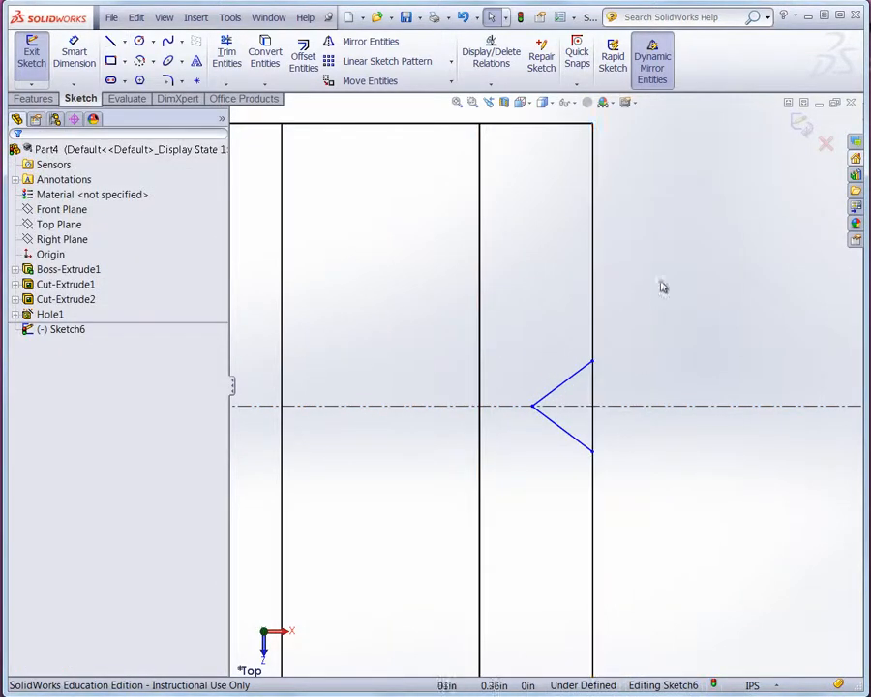
# Step: Dimension the angle between the V's upper line and the centerline as 74.99/2 degrees
pyautogui.click(75, 54)
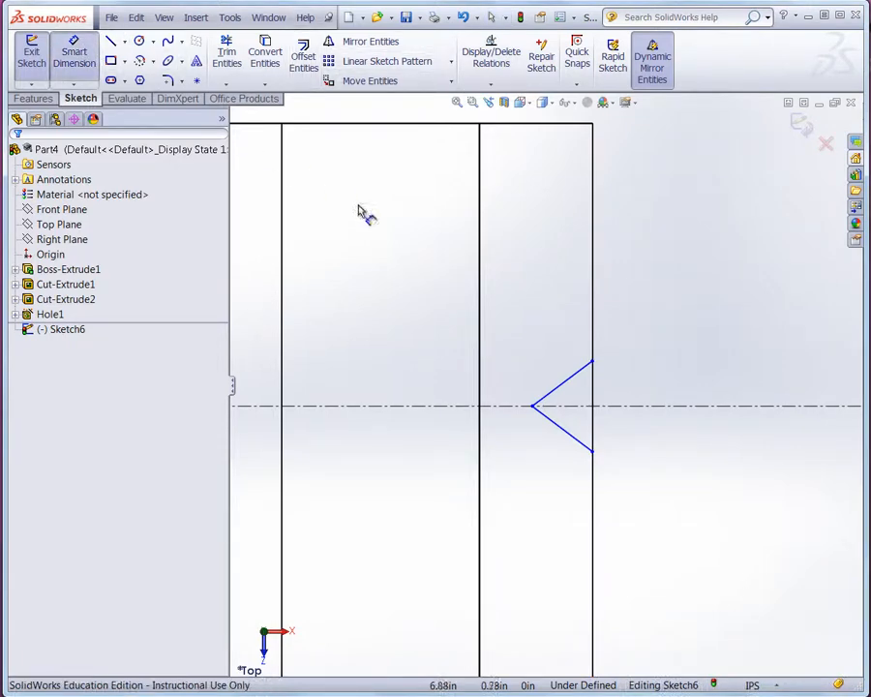
pyautogui.click(567, 383)
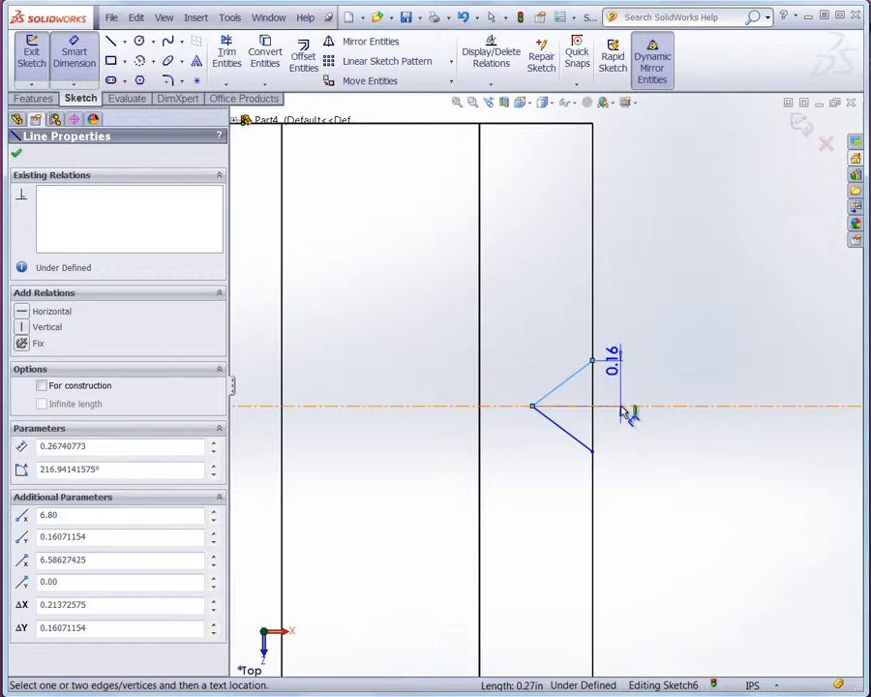
pyautogui.click(623, 408)
pyautogui.click(654, 387)
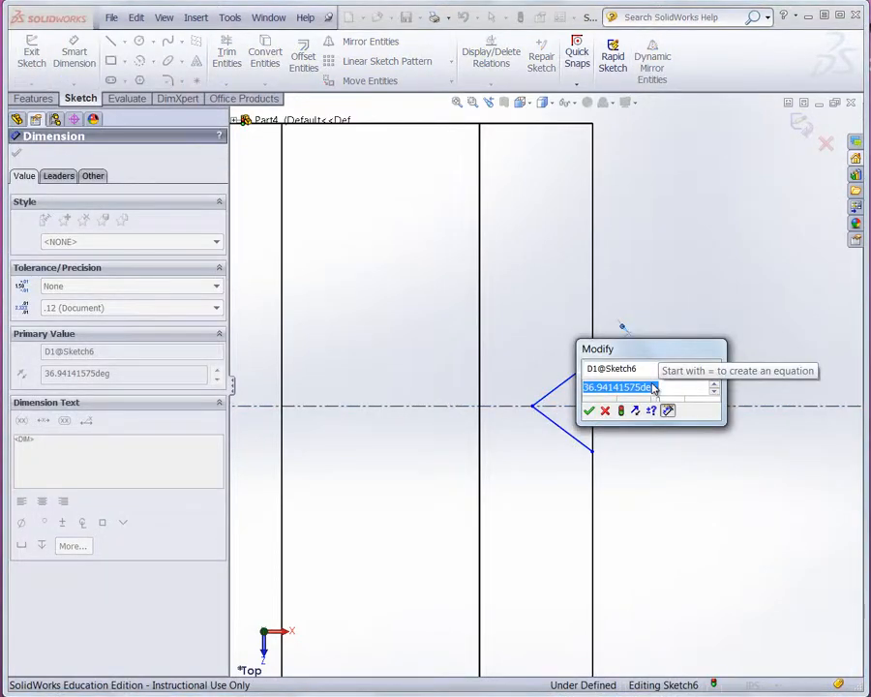
pyautogui.write('74.')
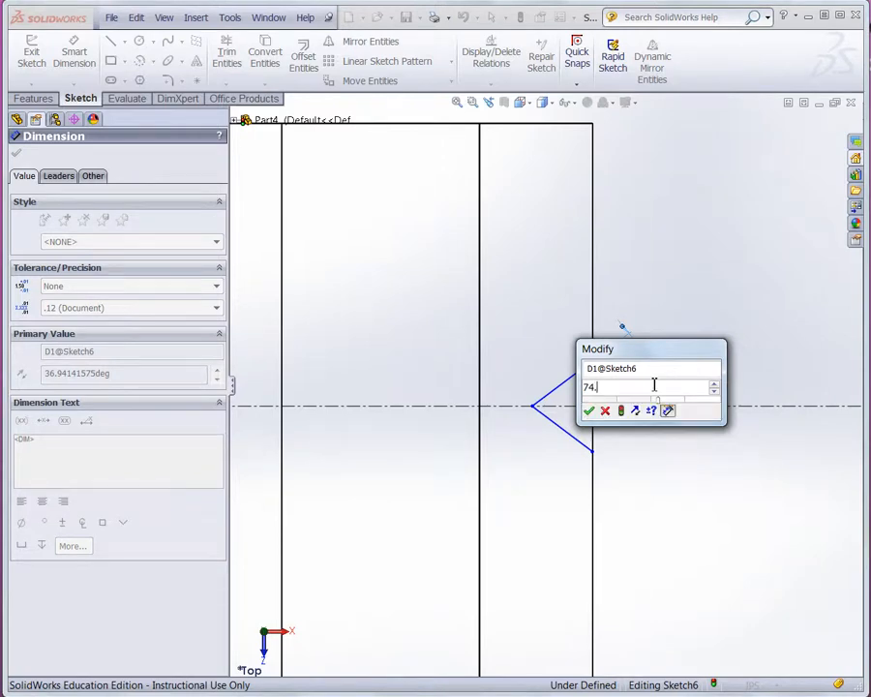
pyautogui.write('99/2')
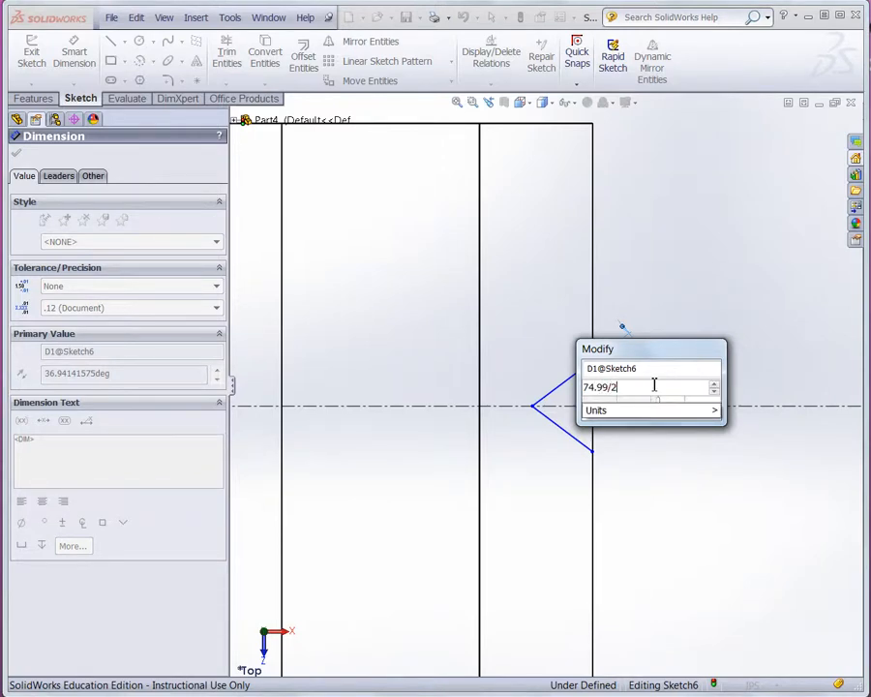
pyautogui.press('Return')
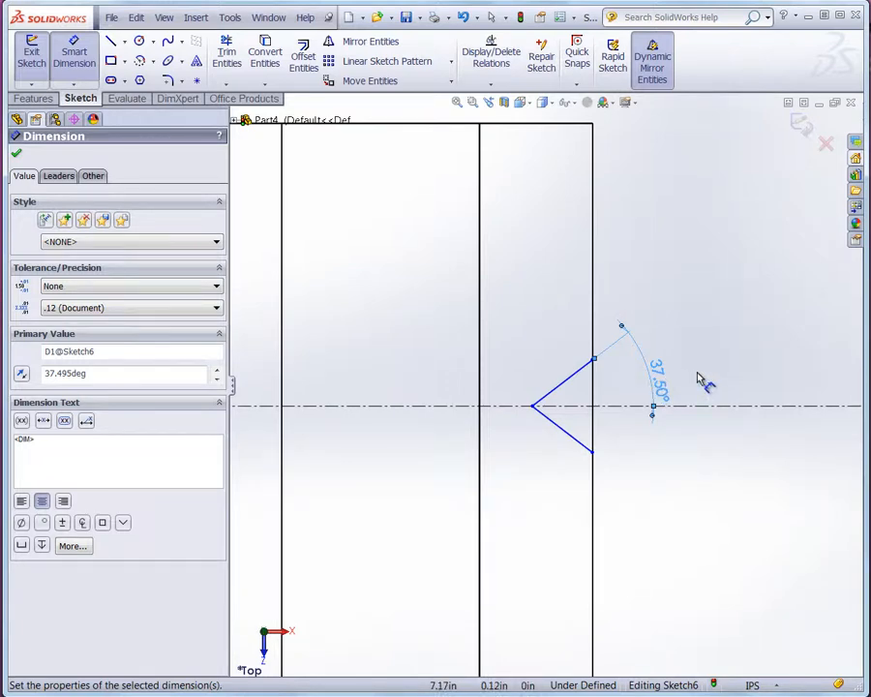
# Step: Dimension the V's vertex 0.19 in from the toe's end edge and close the sketch
pyautogui.click(594, 295)
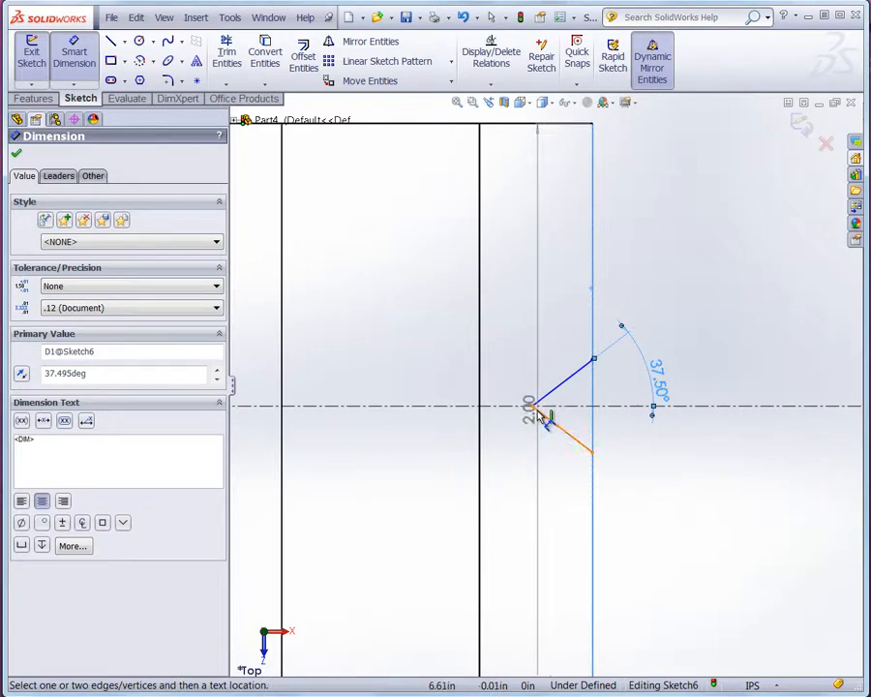
pyautogui.click(535, 408)
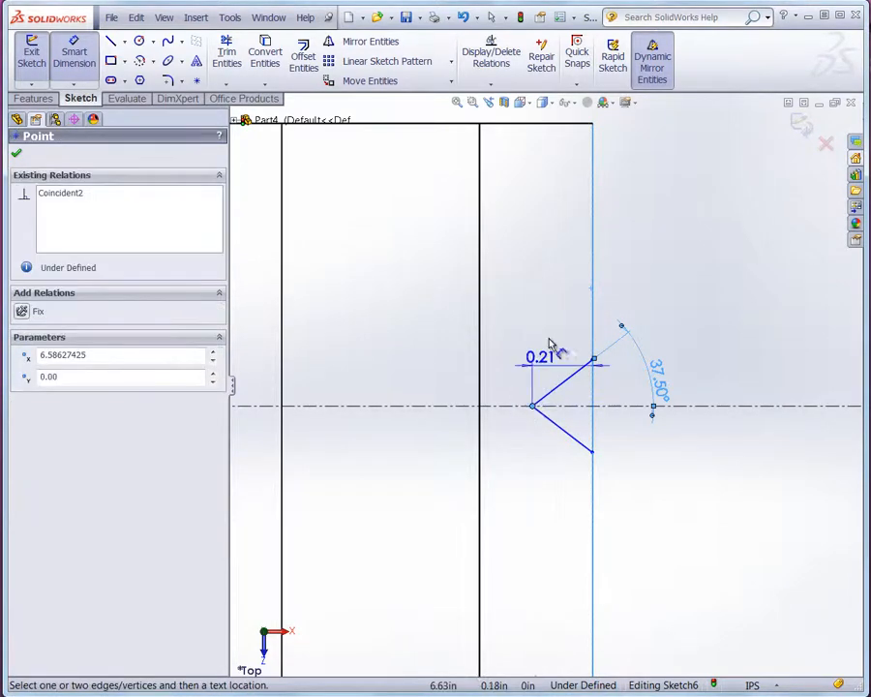
pyautogui.click(558, 286)
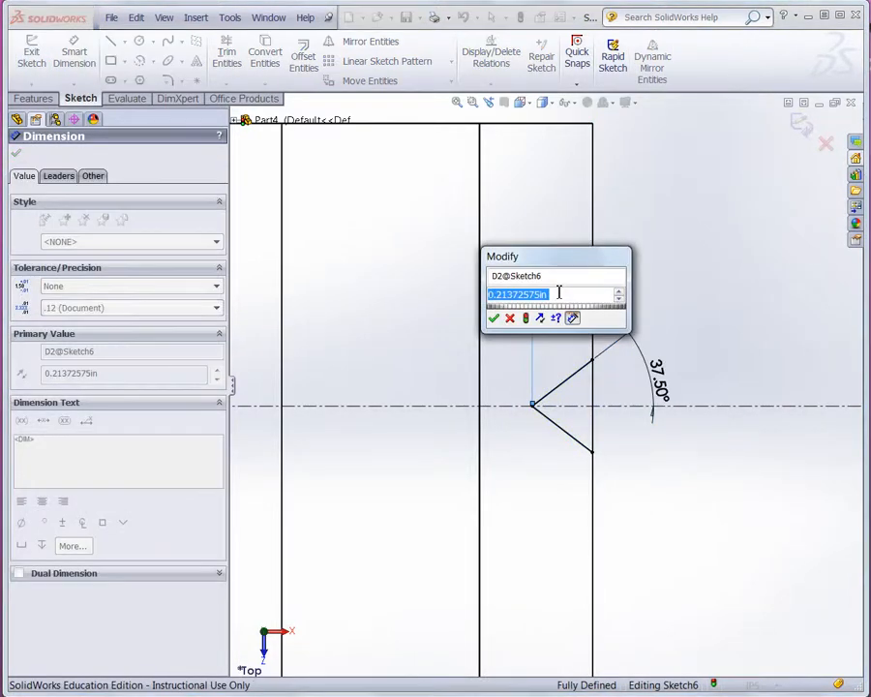
pyautogui.write('.19')
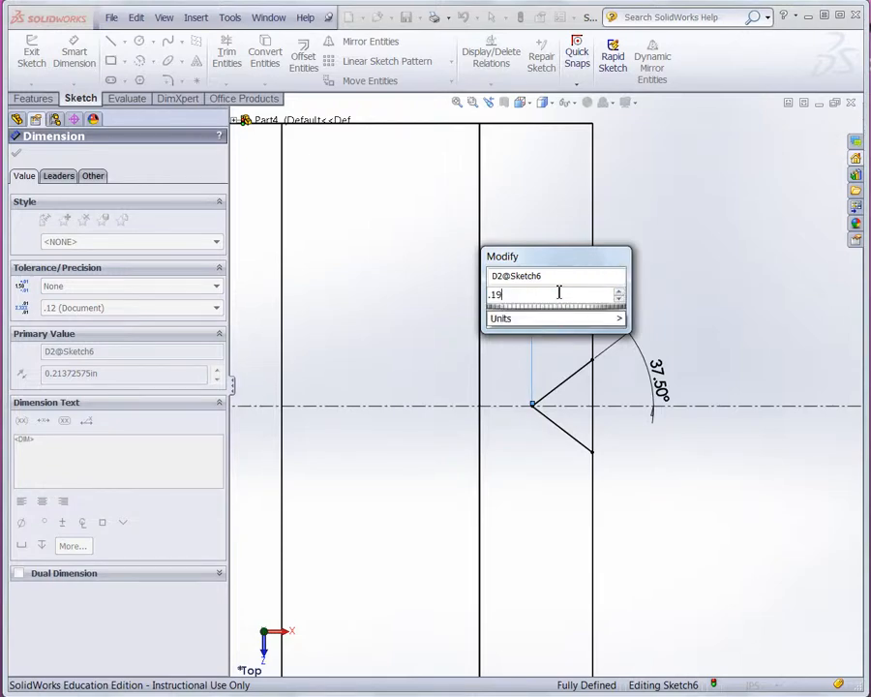
pyautogui.press('Return')
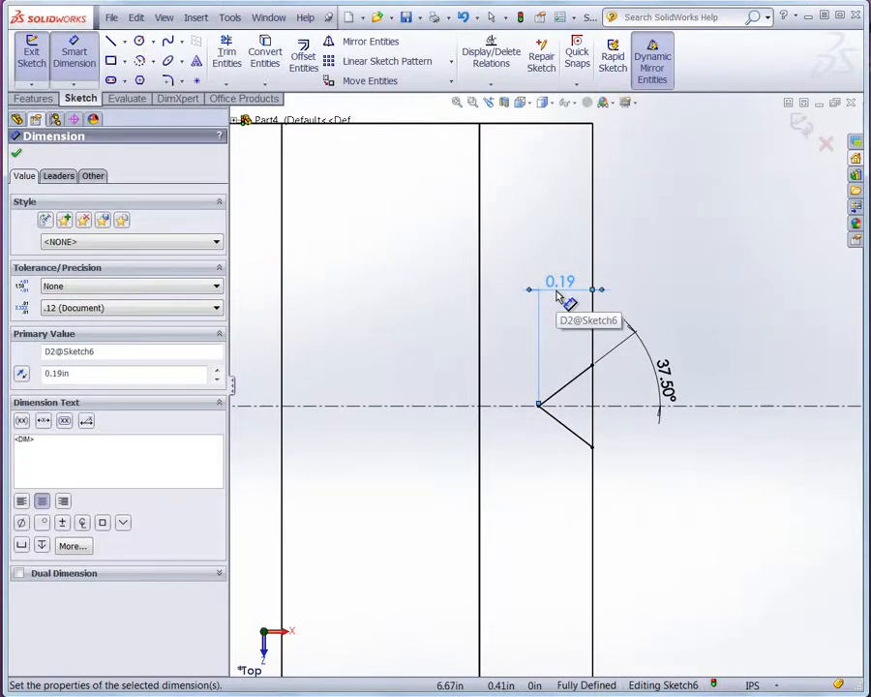
pyautogui.click(672, 253)
pyautogui.moveTo(674, 254); pyautogui.dragTo(639, 378, button='middle')
pyautogui.click(809, 130)
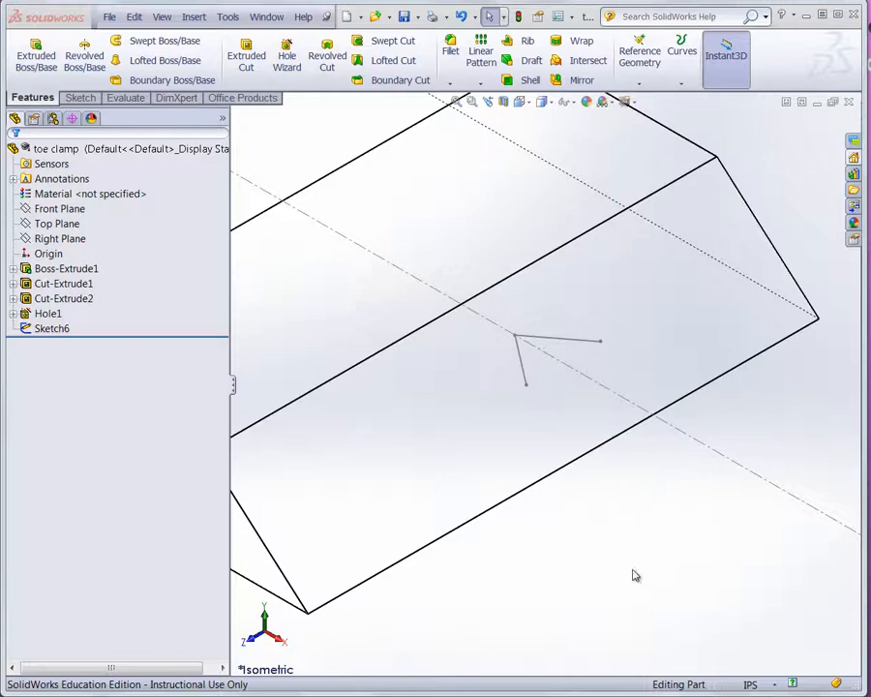
# Step: Create a projected curve of the V sketch on the toe's sloped end face, using Sketch on faces with Reverse projection
pyautogui.moveTo(634, 575); pyautogui.dragTo(699, 521, button='middle')
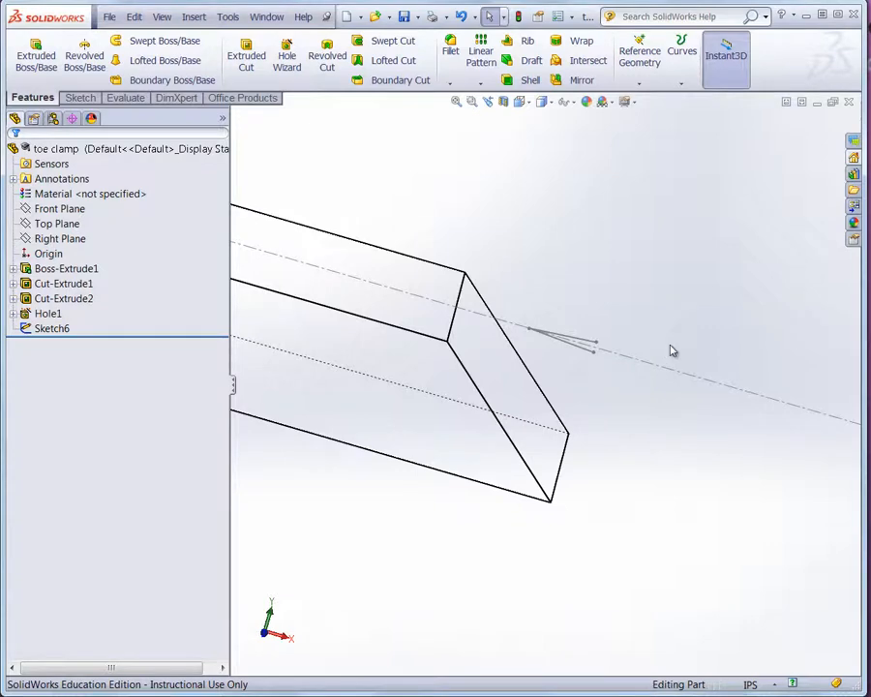
pyautogui.middleClick(524, 362)
pyautogui.moveTo(524, 362); pyautogui.dragTo(530, 467, button='middle')
pyautogui.rightClick(537, 358)
pyautogui.click(569, 365)
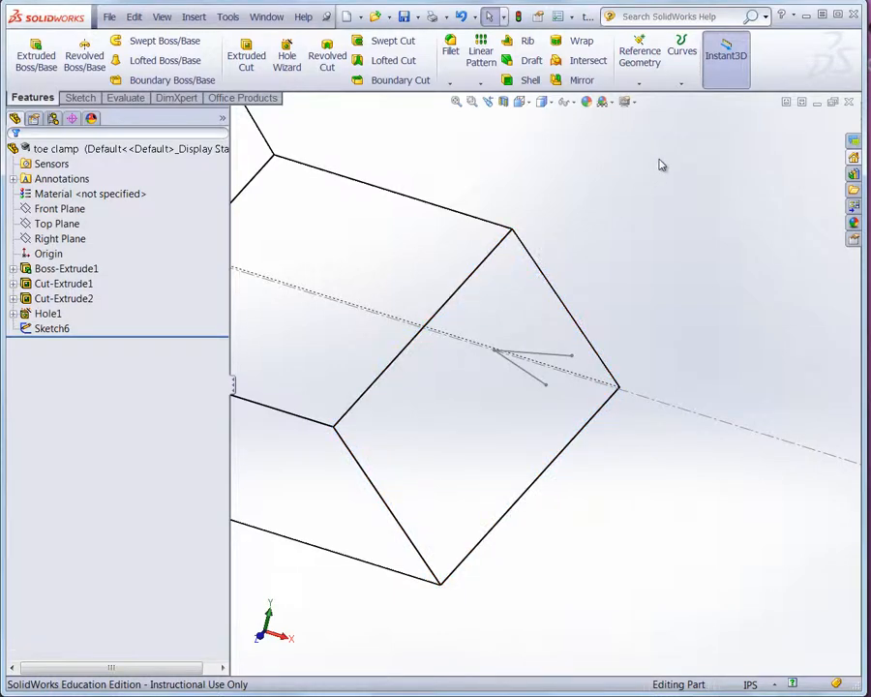
pyautogui.click(682, 84)
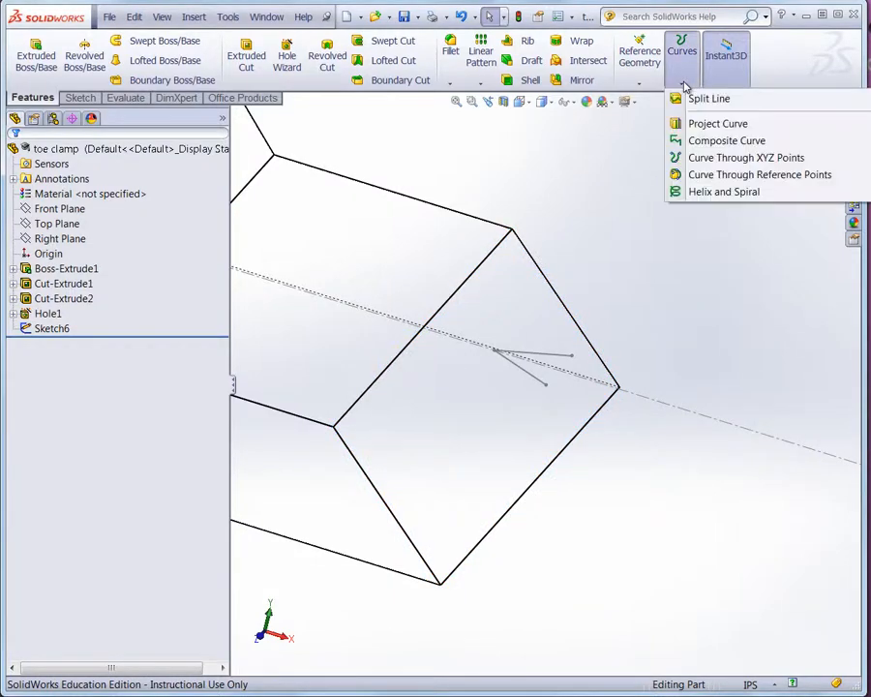
pyautogui.click(721, 124)
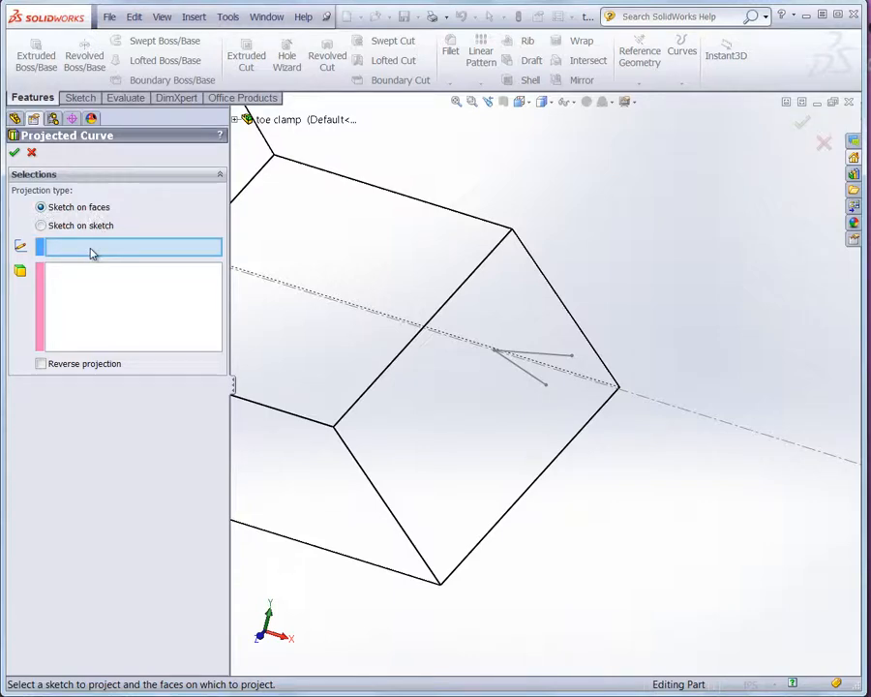
pyautogui.click(528, 373)
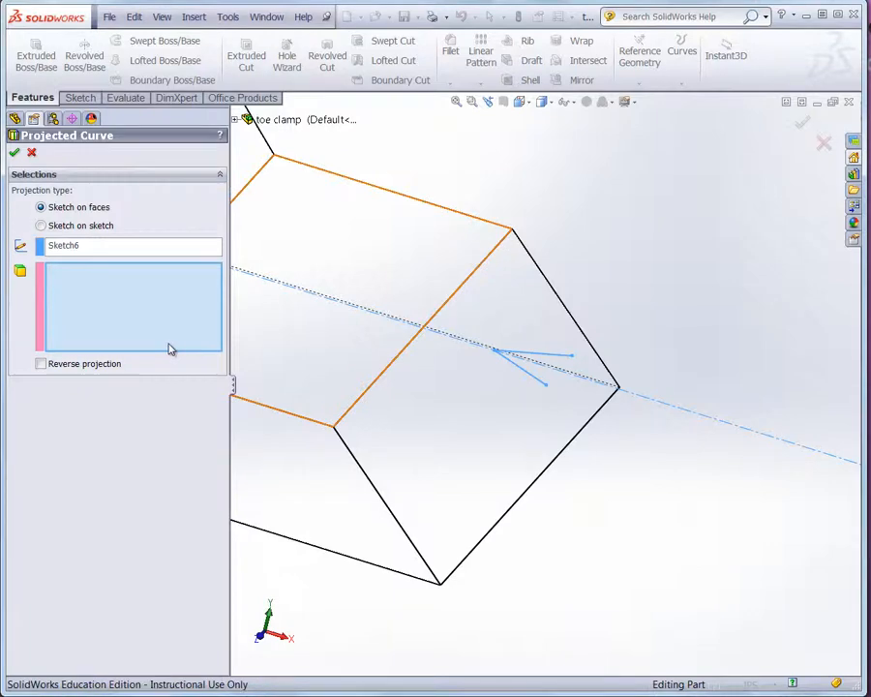
pyautogui.click(438, 430)
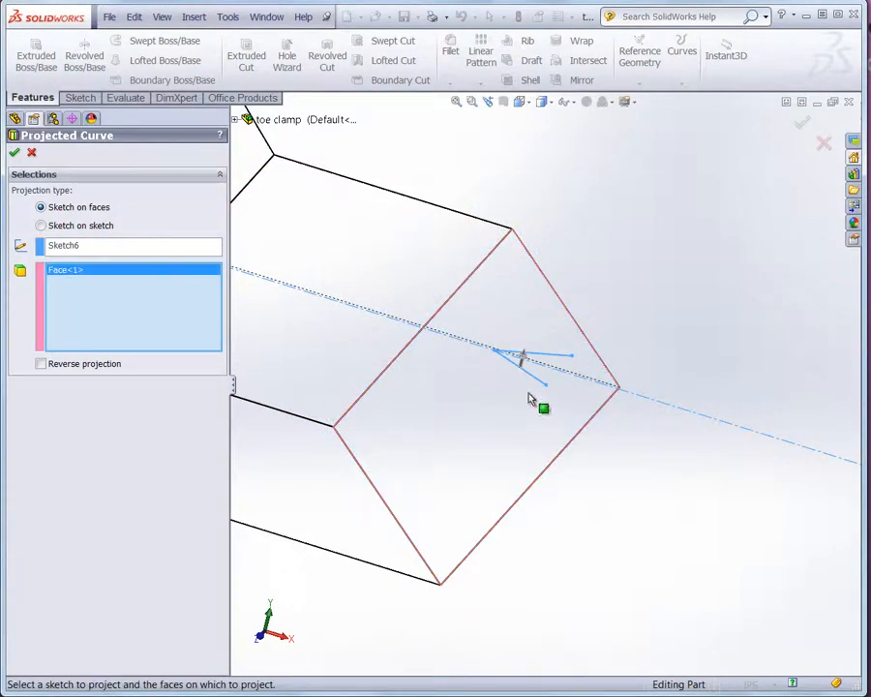
pyautogui.click(530, 363)
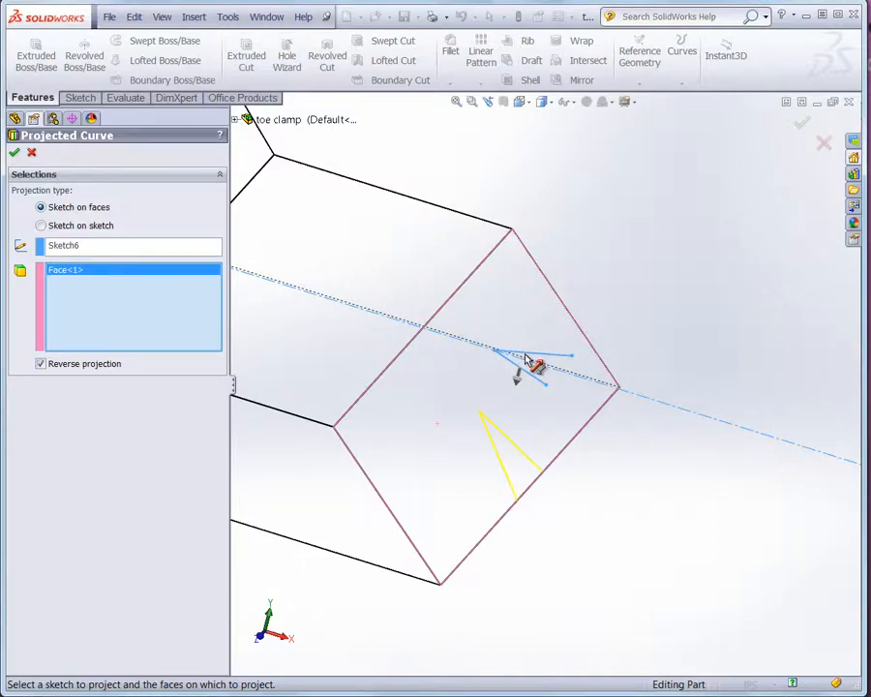
pyautogui.moveTo(520, 505); pyautogui.dragTo(579, 537, button='middle')
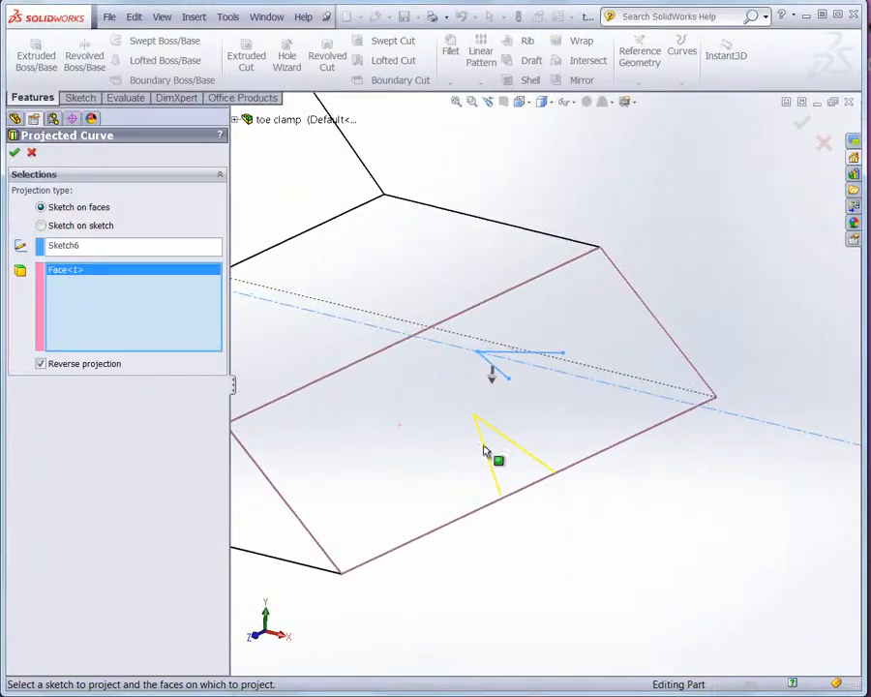
pyautogui.click(14, 153)
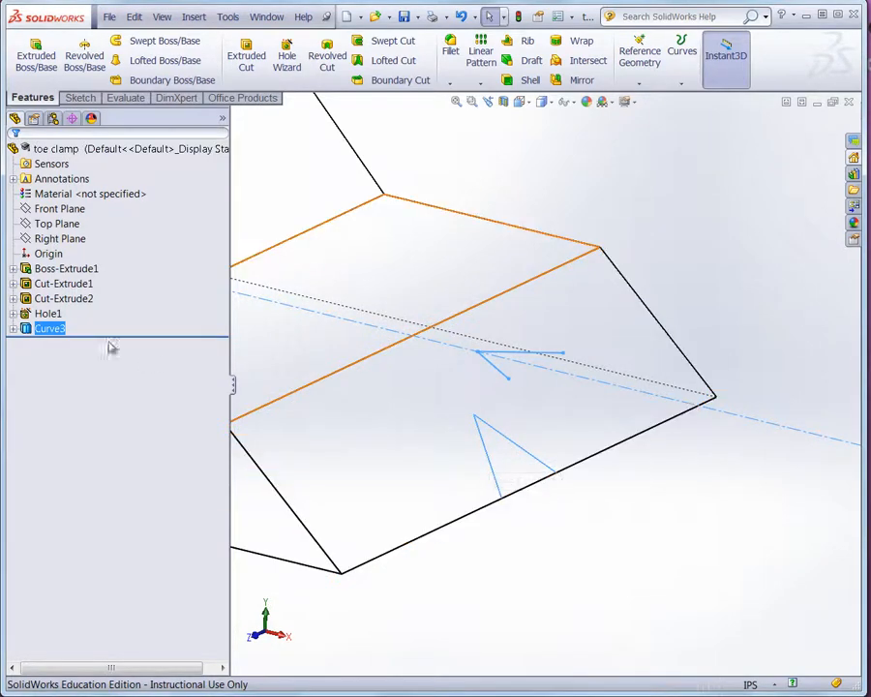
# Step: Open a sketch on the toe's sloped end face and convert the face's outline and the projected V curve into it
pyautogui.click(13, 330)
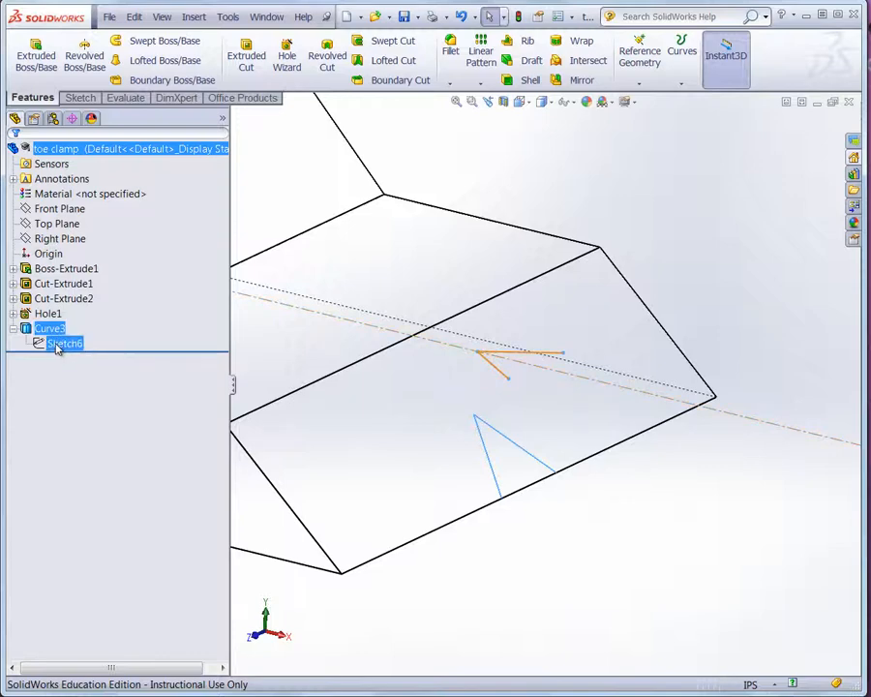
pyautogui.click(440, 465)
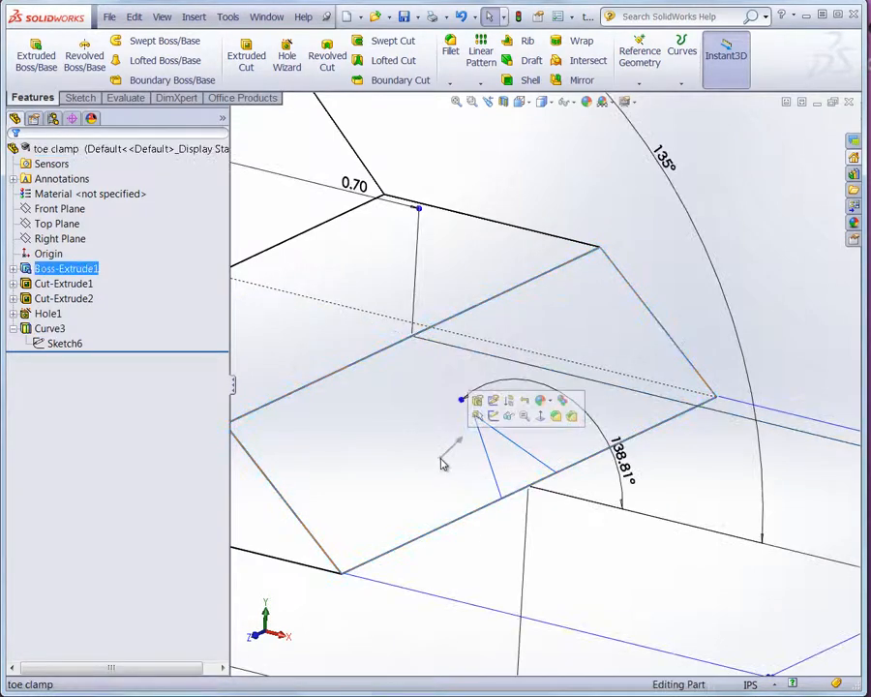
pyautogui.click(493, 416)
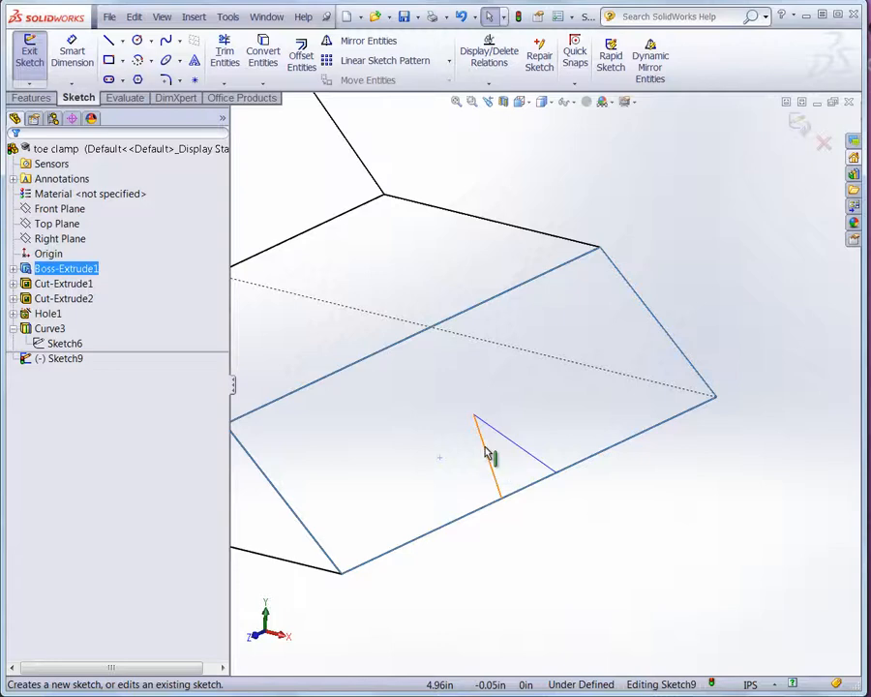
pyautogui.click(66, 359)
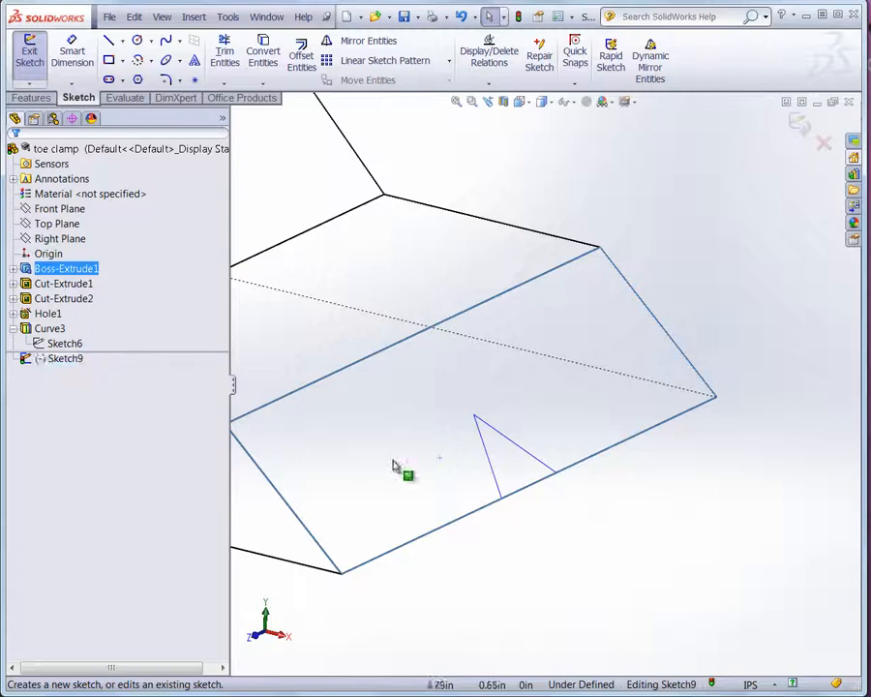
pyautogui.click(263, 49)
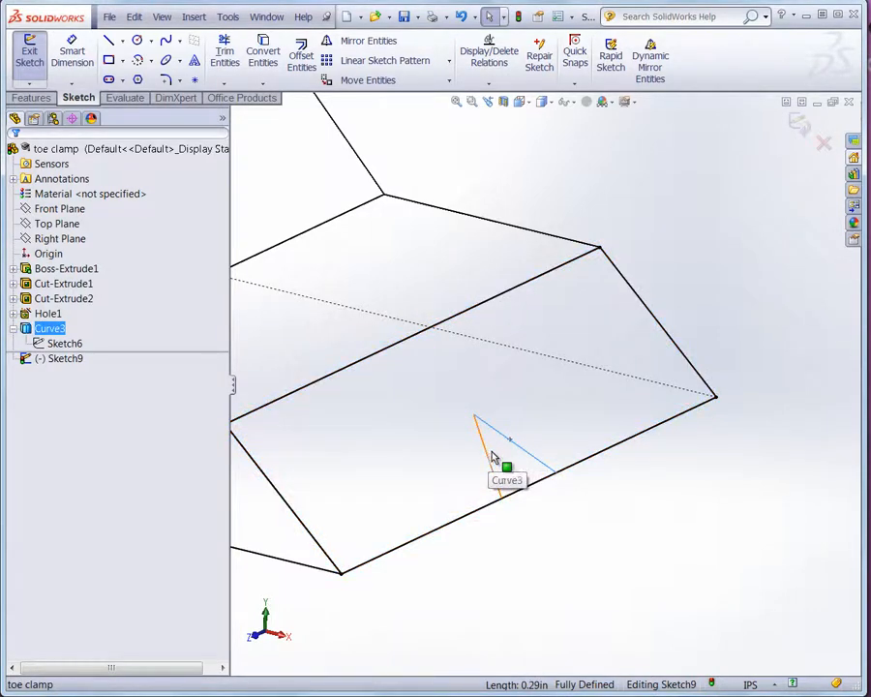
pyautogui.click(271, 49)
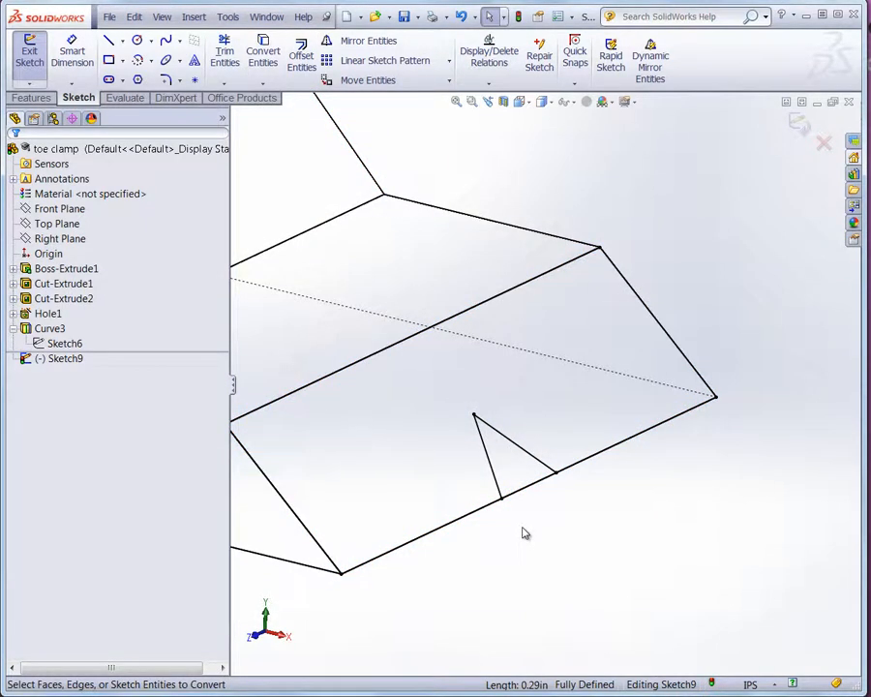
pyautogui.click(64, 359)
# Step: Start an Extruded Cut from the sketch with the triangular region inside the V as the selected contour
pyautogui.click(34, 97)
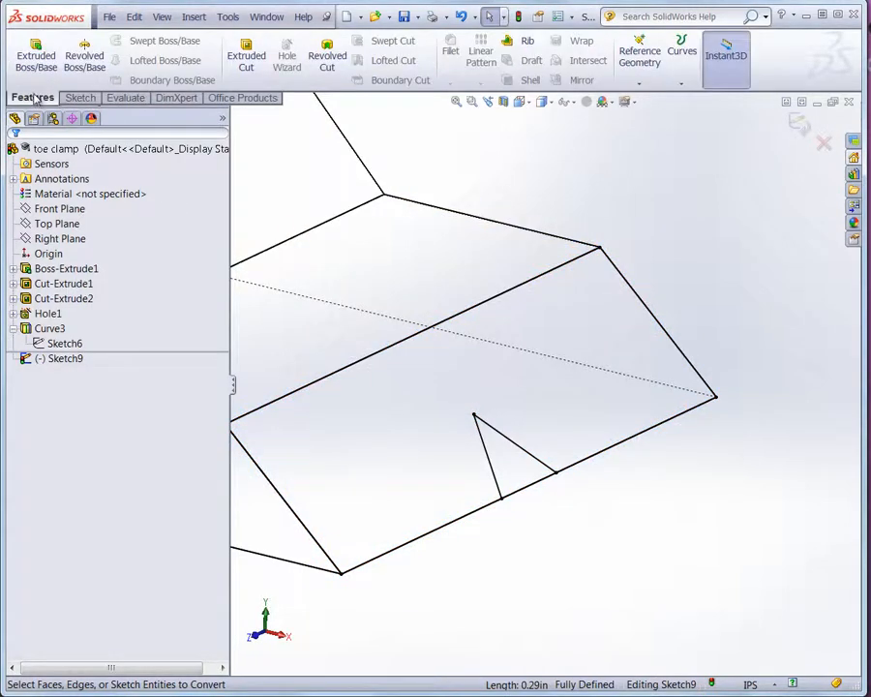
pyautogui.click(253, 63)
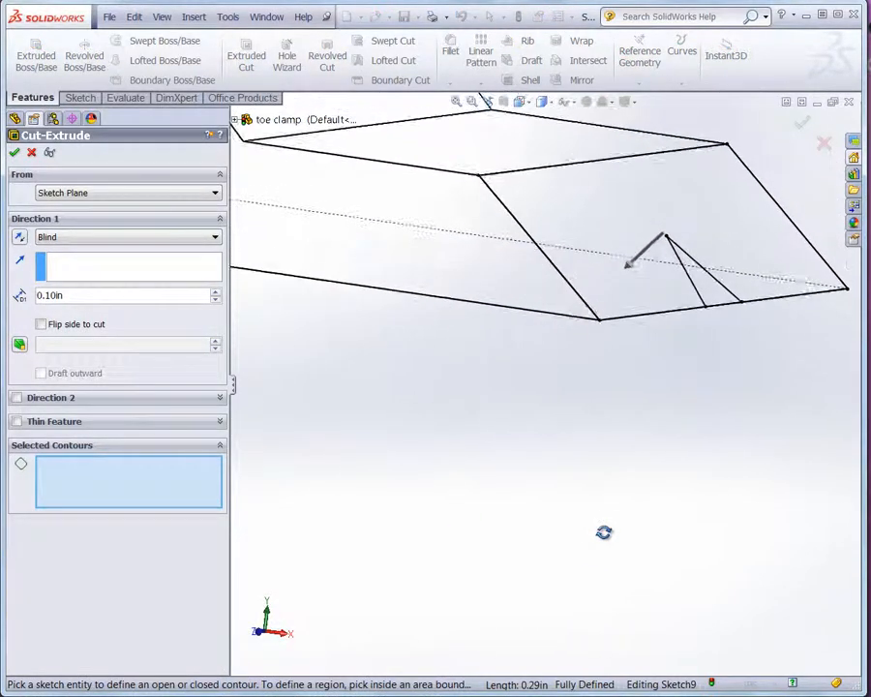
pyautogui.moveTo(553, 481); pyautogui.dragTo(613, 460, button='middle')
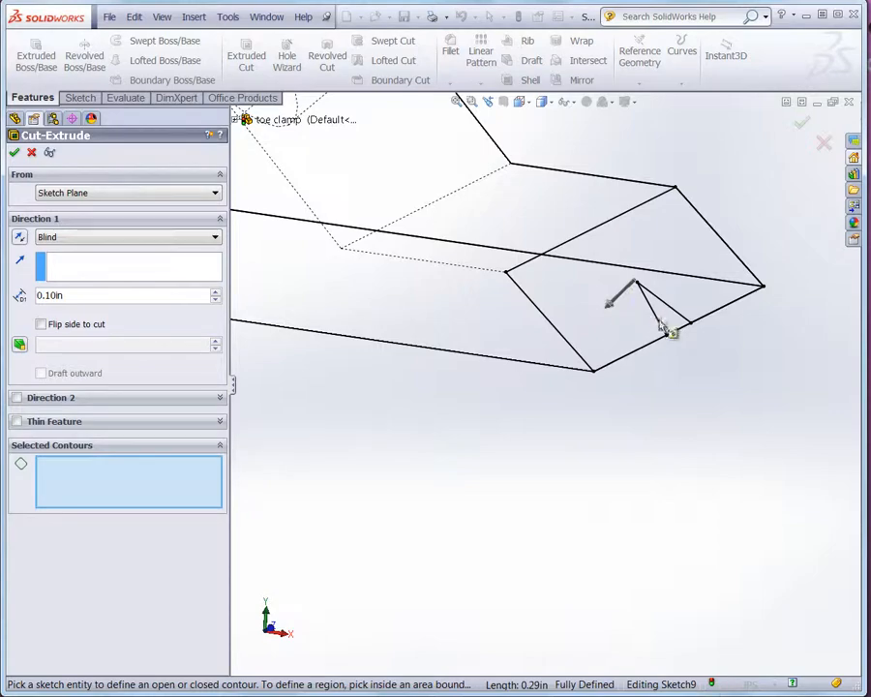
pyautogui.moveTo(681, 334); pyautogui.dragTo(631, 364, button='middle')
pyautogui.click(620, 341)
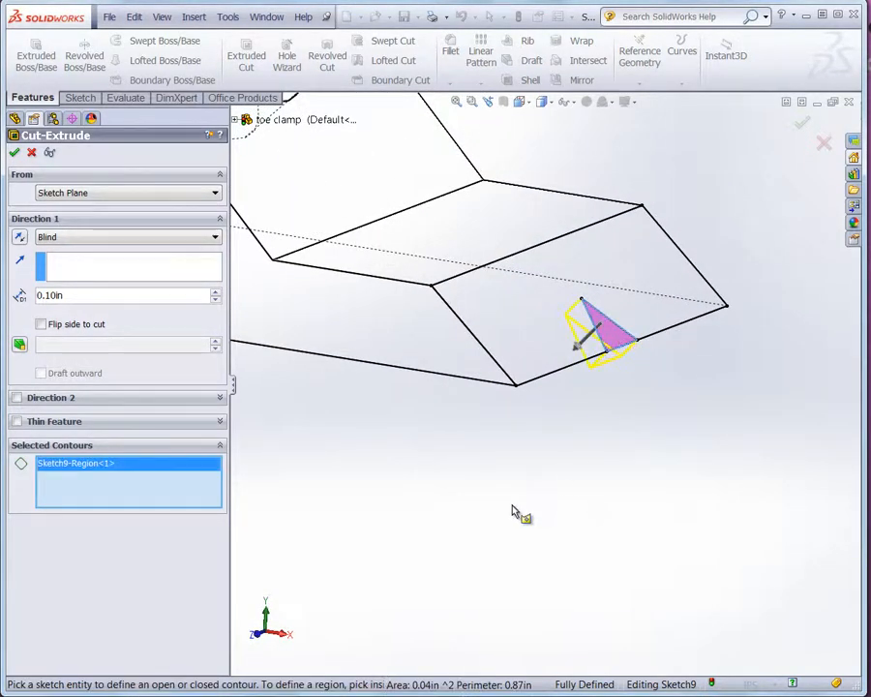
pyautogui.moveTo(520, 513)
pyautogui.mouseDown(button='middle')
pyautogui.moveTo(594, 462)
pyautogui.moveTo(589, 476)
pyautogui.mouseUp(button='middle')
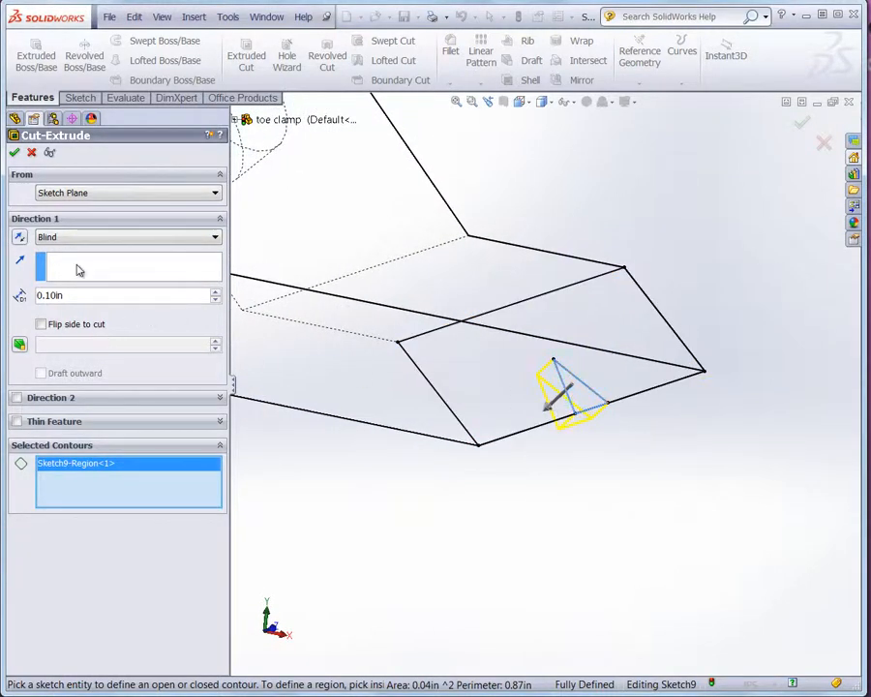
# Step: Try the cut's end conditions Up To Next and Up To Surface with the part's bottom face
pyautogui.click(85, 237)
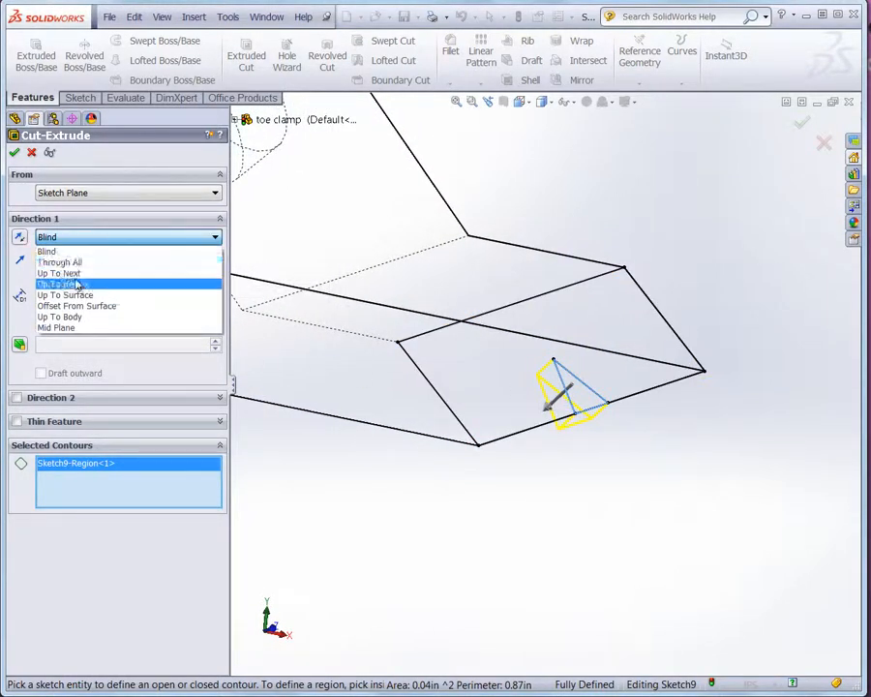
pyautogui.click(75, 275)
pyautogui.moveTo(438, 465); pyautogui.dragTo(571, 358, button='middle')
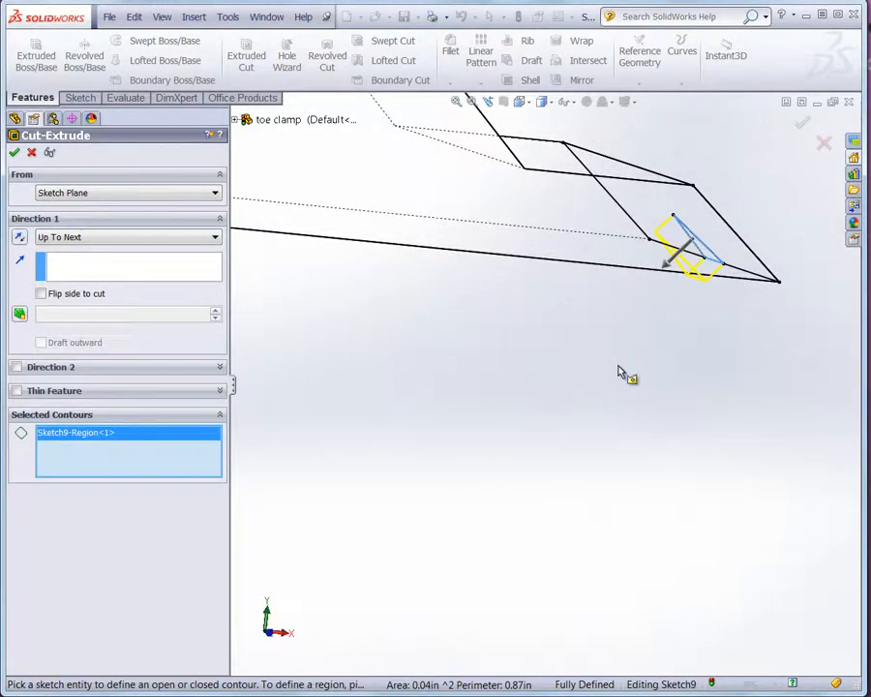
pyautogui.moveTo(626, 374); pyautogui.dragTo(478, 480, button='middle')
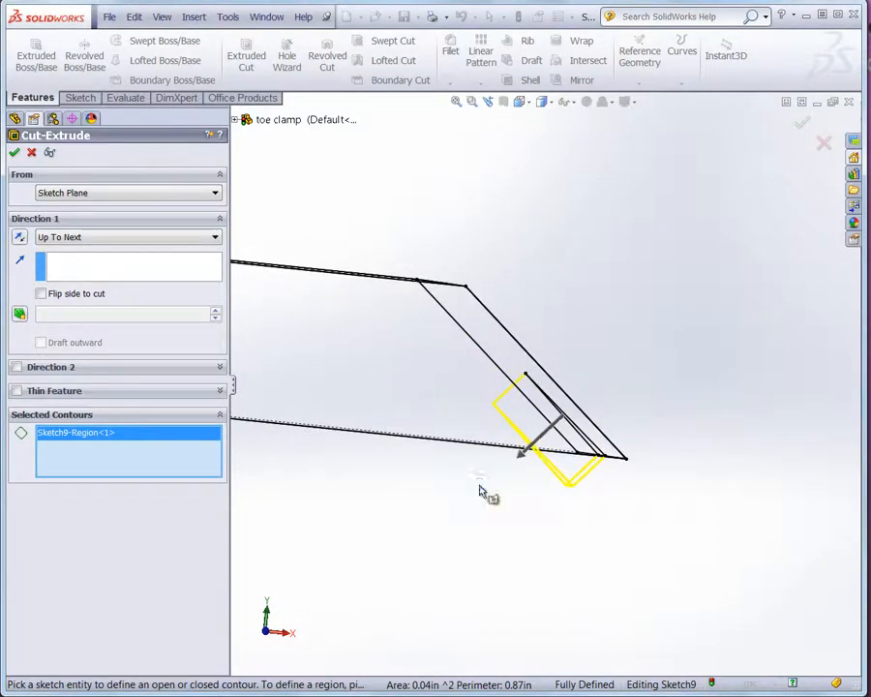
pyautogui.click(87, 240)
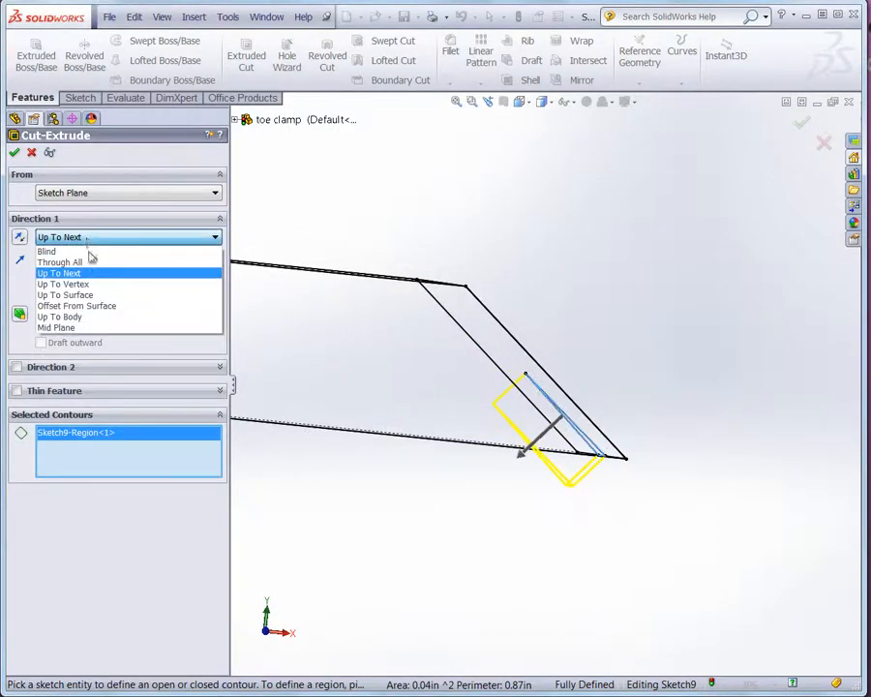
pyautogui.click(145, 295)
pyautogui.moveTo(309, 495); pyautogui.dragTo(324, 499, button='middle')
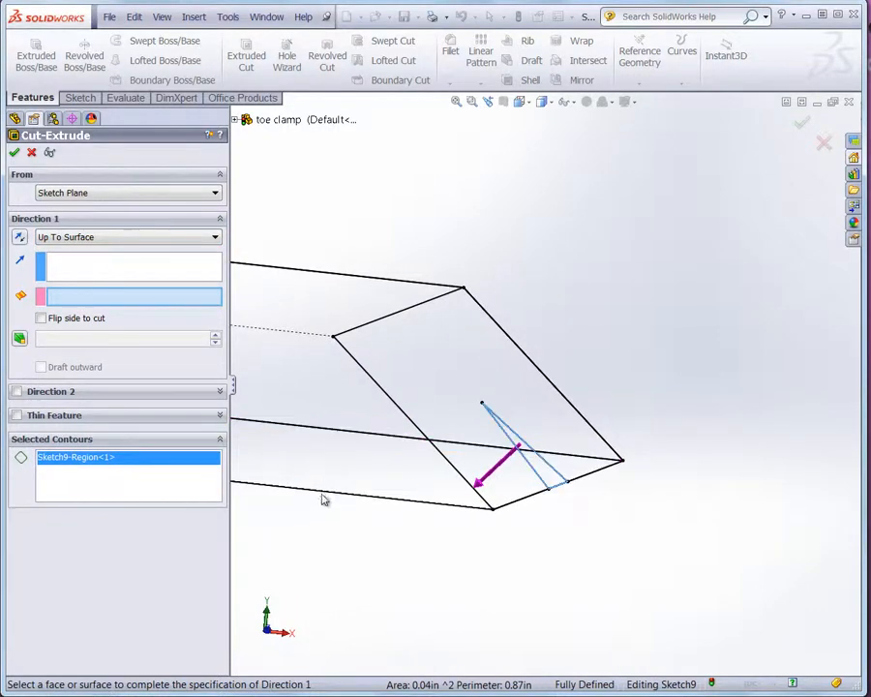
pyautogui.click(330, 482)
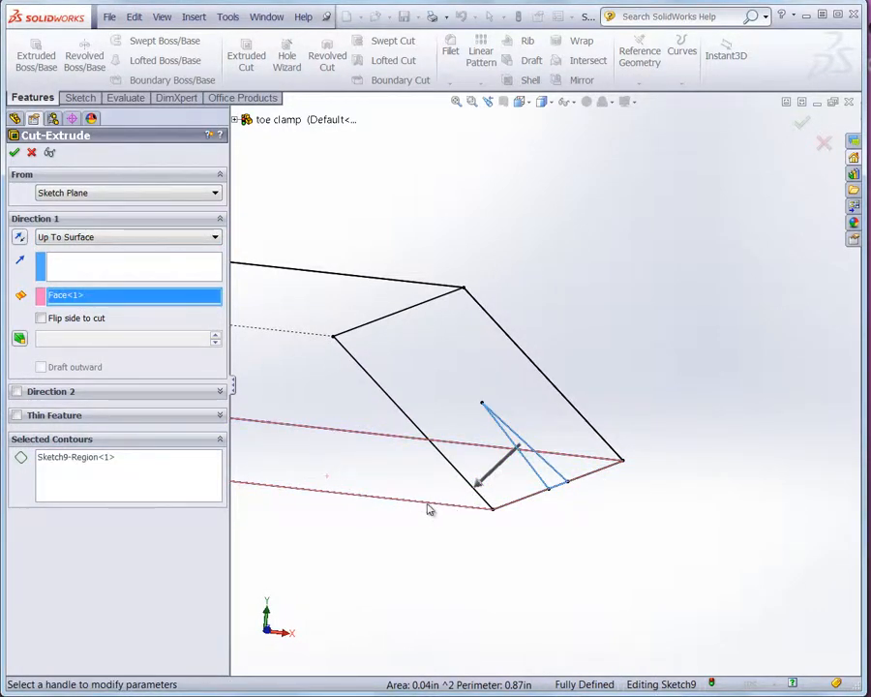
# Step: Set the V-notch cut's end condition to Through All and complete the cut
pyautogui.click(106, 238)
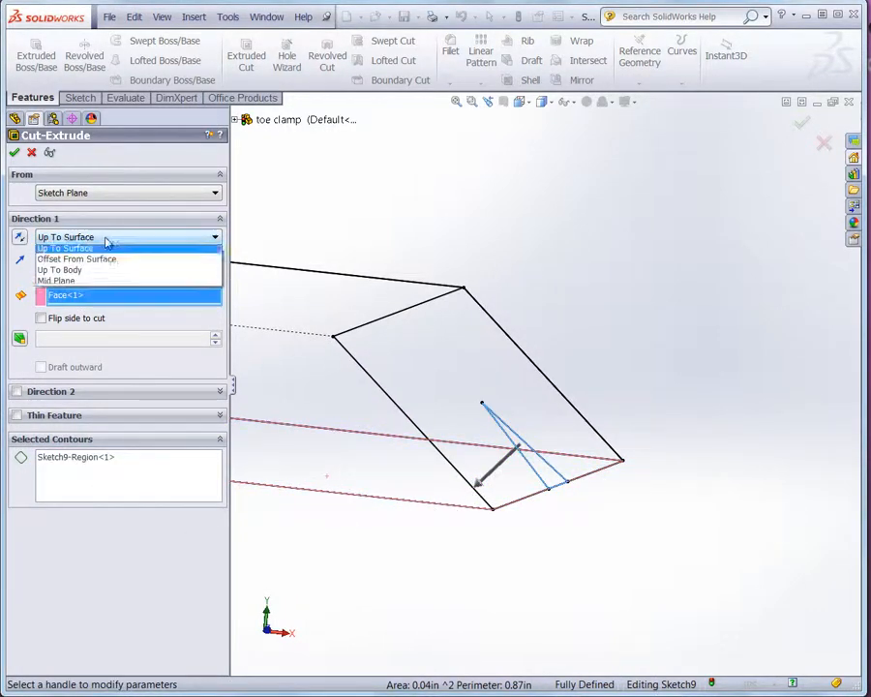
pyautogui.click(106, 264)
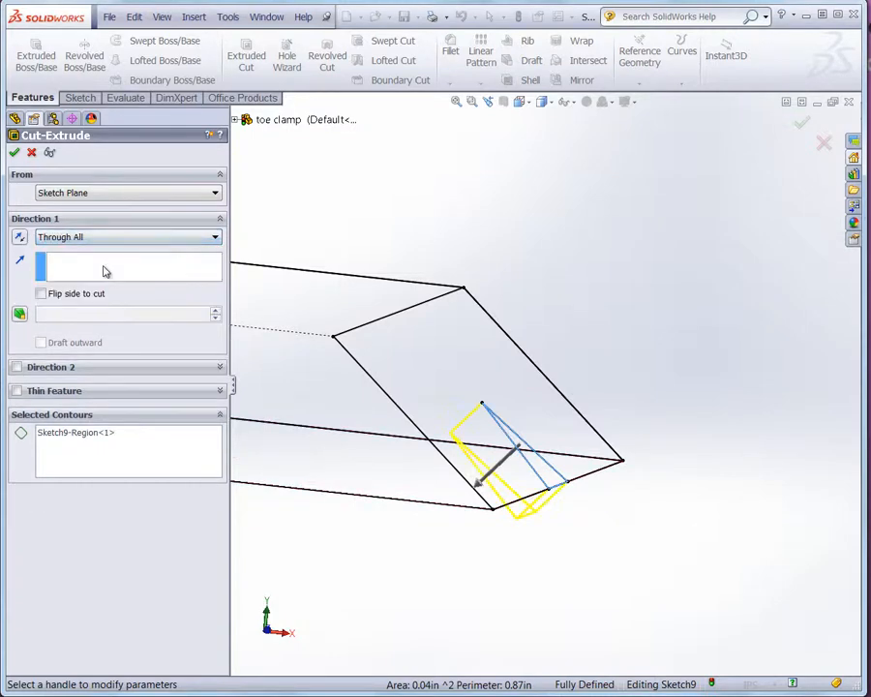
pyautogui.moveTo(490, 548); pyautogui.dragTo(442, 527, button='middle')
pyautogui.scroll(2, 604, 539)
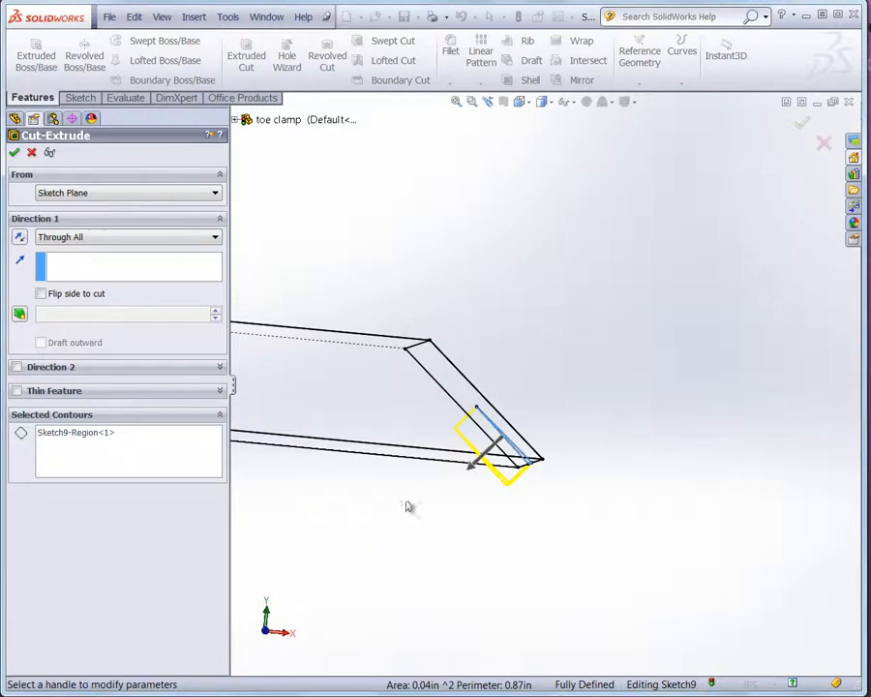
pyautogui.scroll(-2, 401, 505)
pyautogui.click(14, 152)
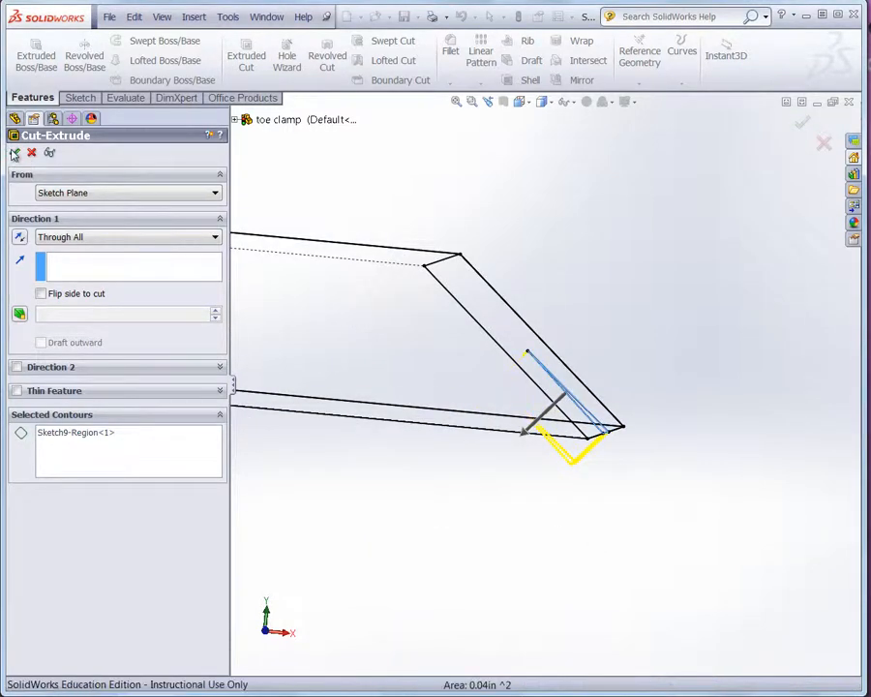
# Step: Examine the V-notch on the toe, including its hidden lines in the Front view
pyautogui.moveTo(467, 456); pyautogui.dragTo(519, 517, button='middle')
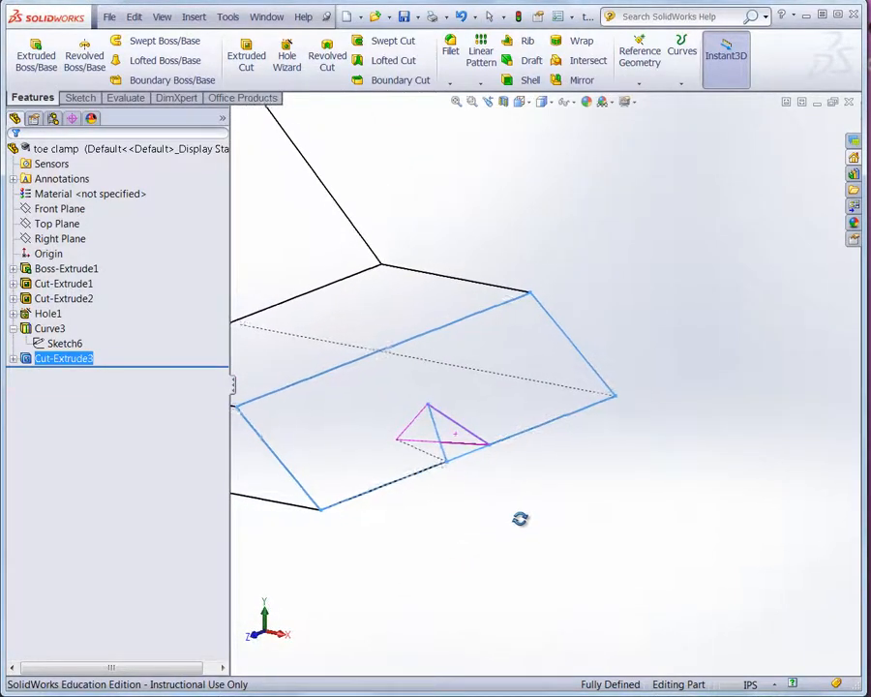
pyautogui.click(529, 104)
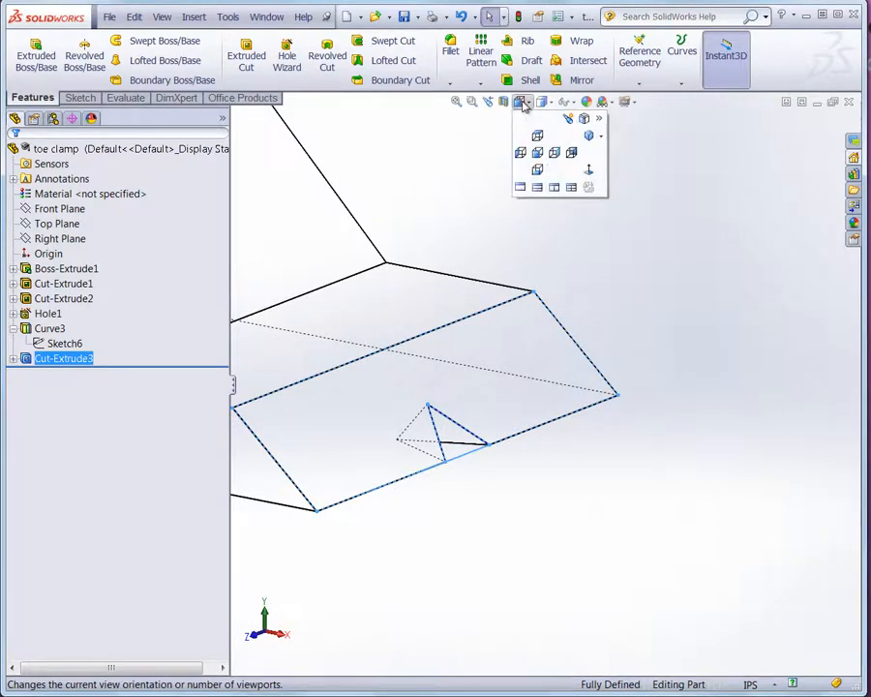
pyautogui.click(539, 155)
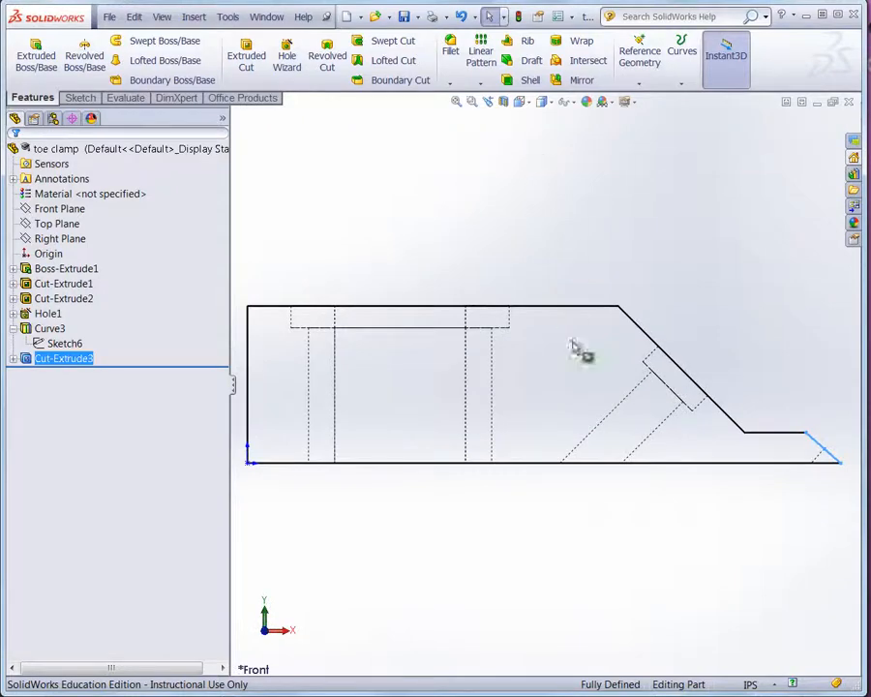
pyautogui.click(774, 524)
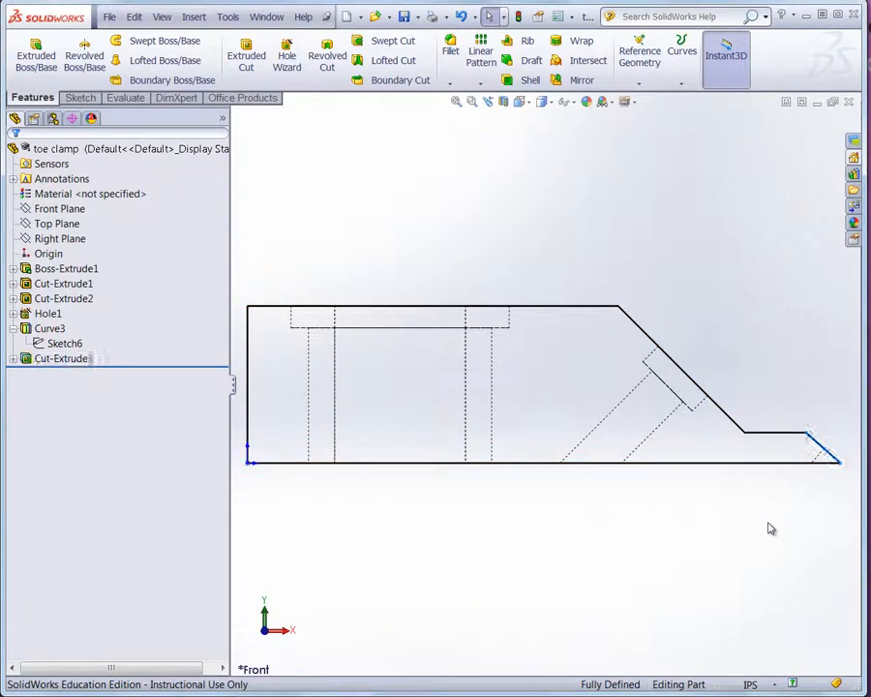